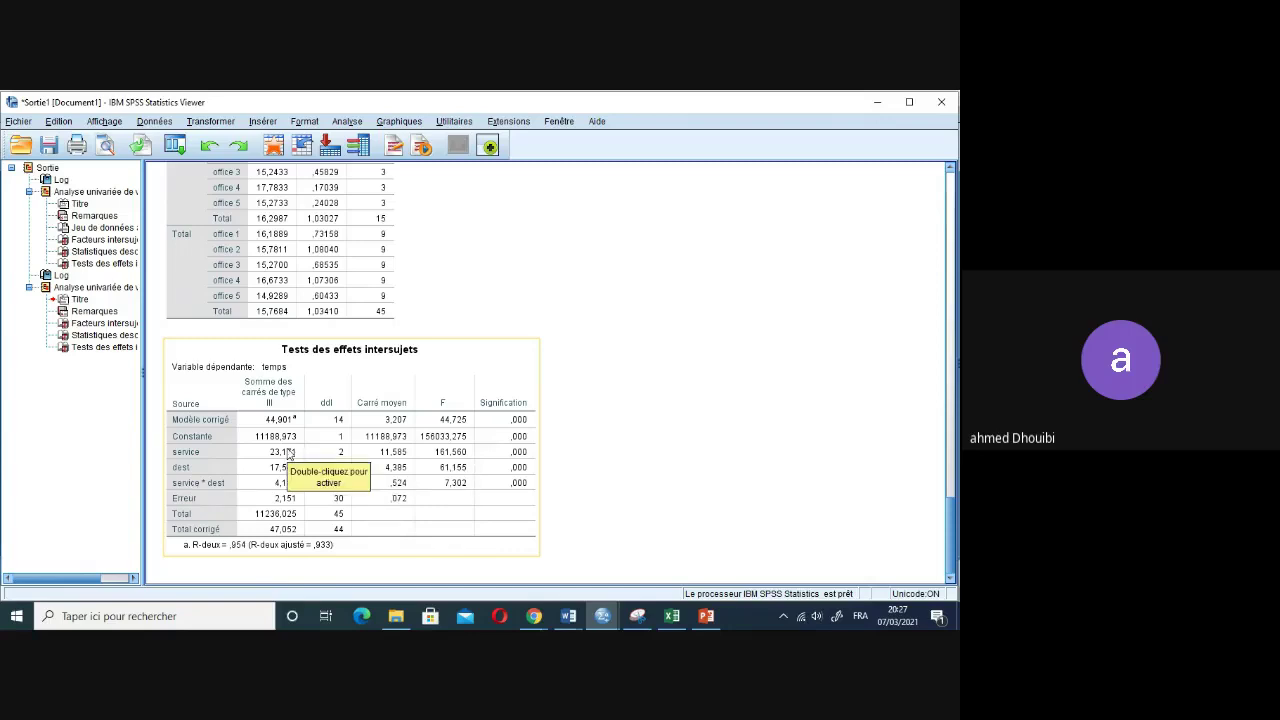
Switch to the base anova a 2.sav dataset and examine its service, dest and temps variable columns.
click(405, 587)
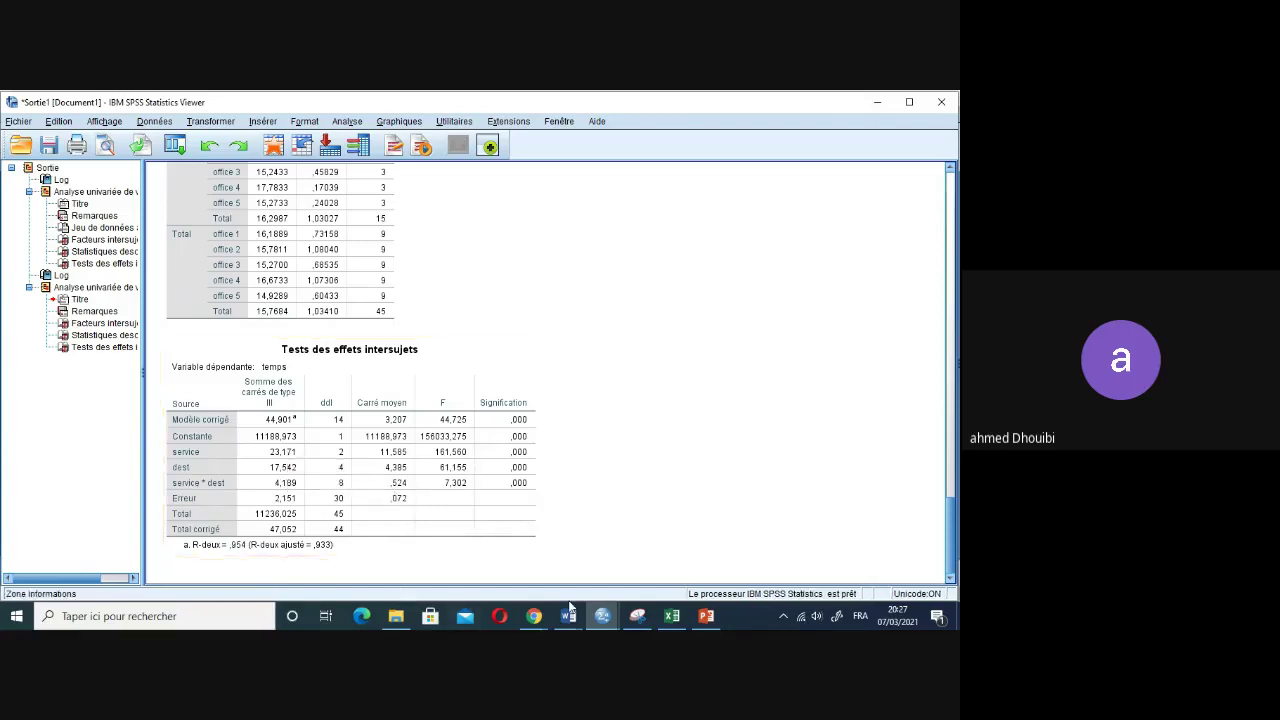
mouse_move(588, 596)
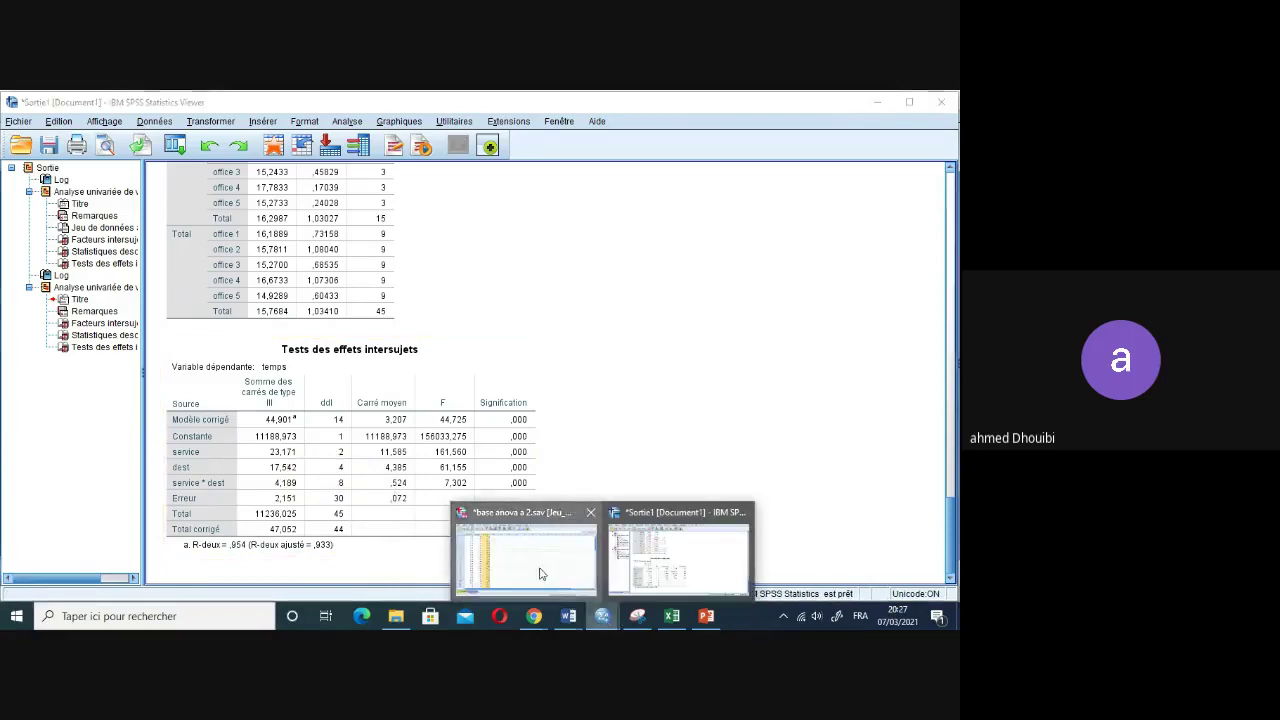
click(537, 569)
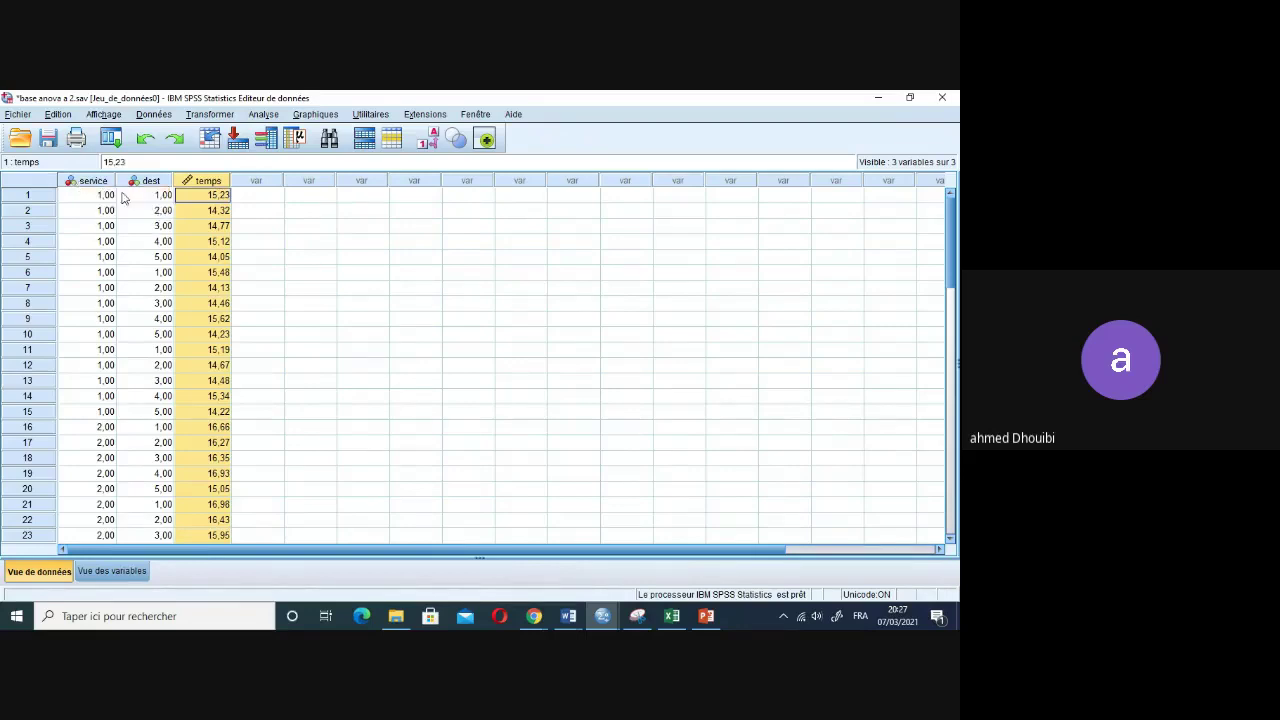
click(263, 228)
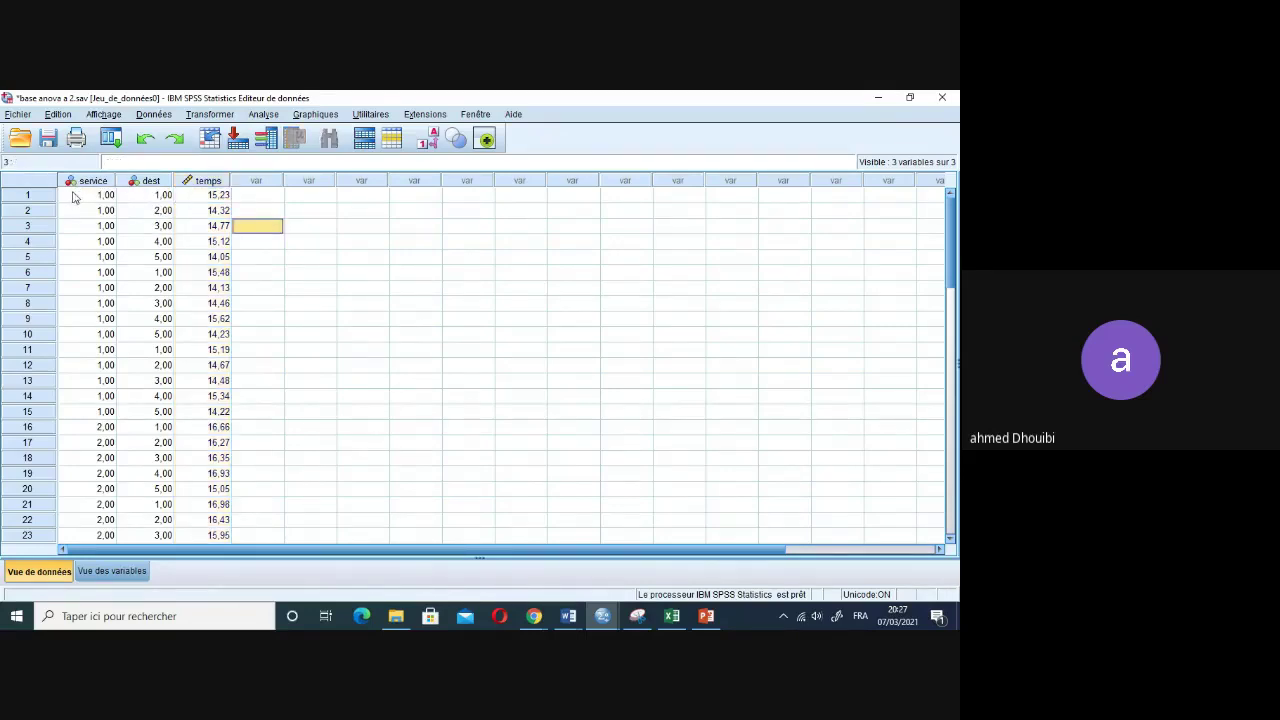
click(76, 186)
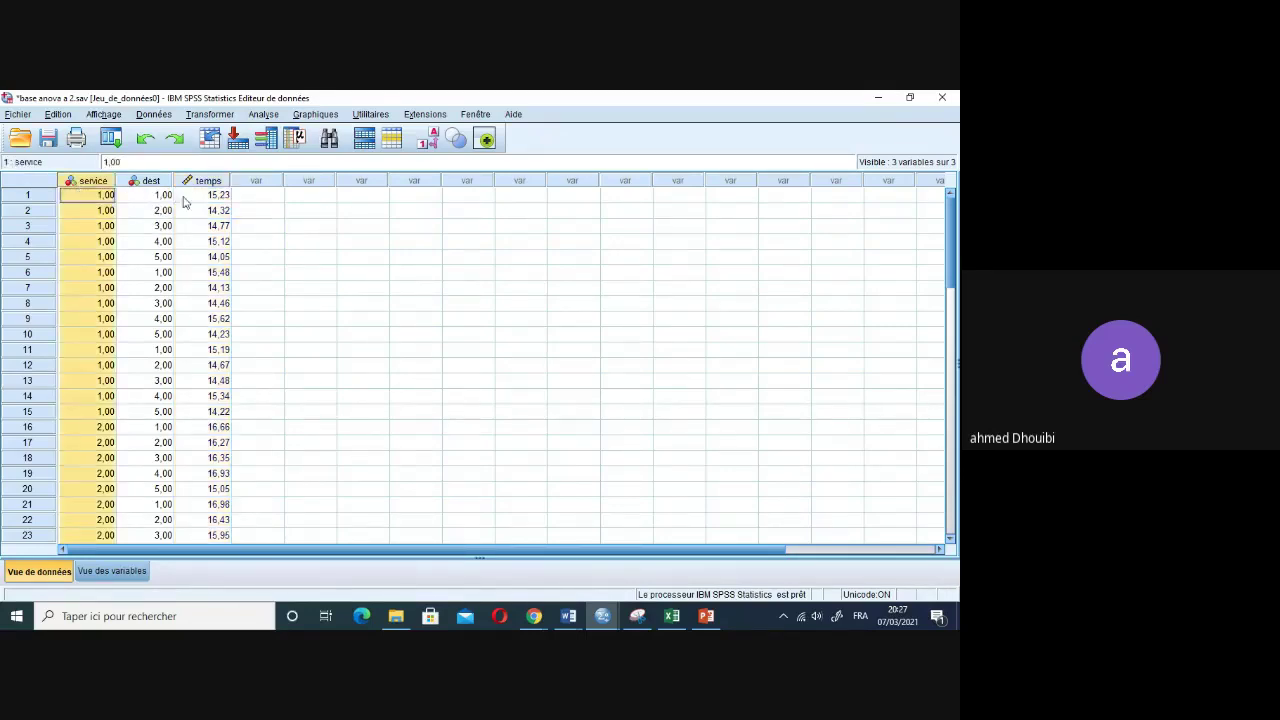
click(216, 183)
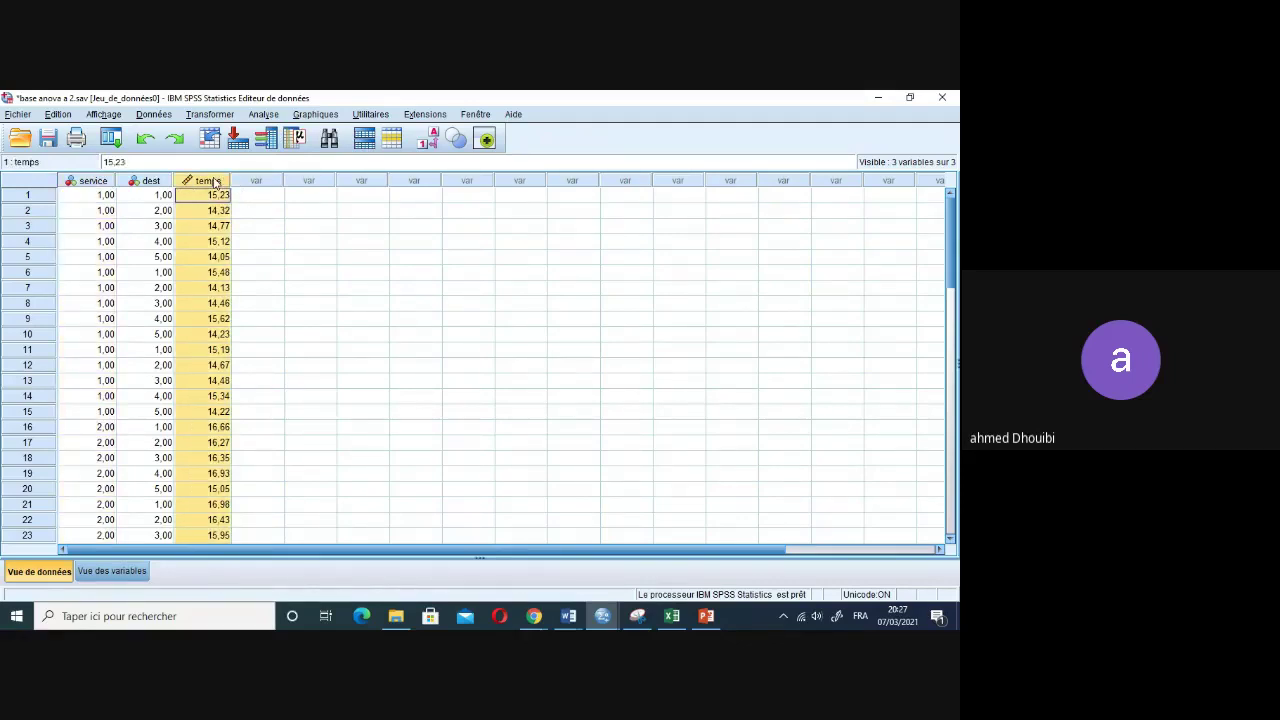
click(157, 182)
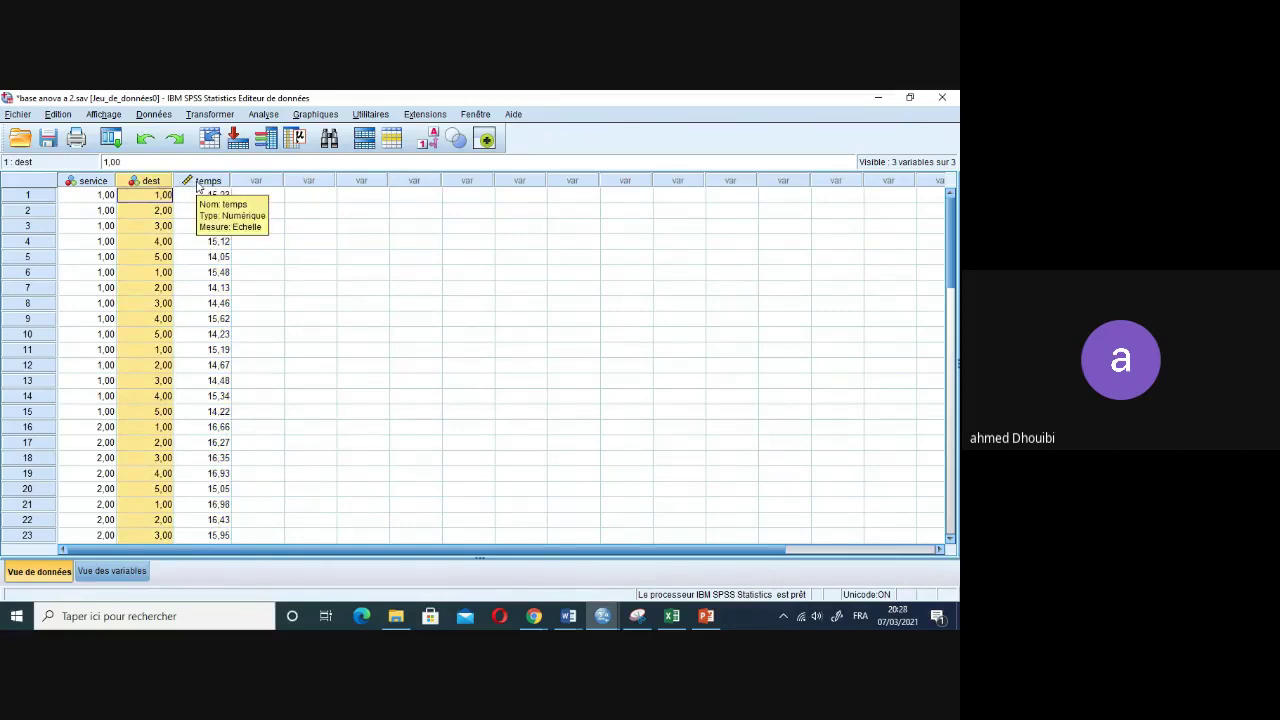
click(198, 183)
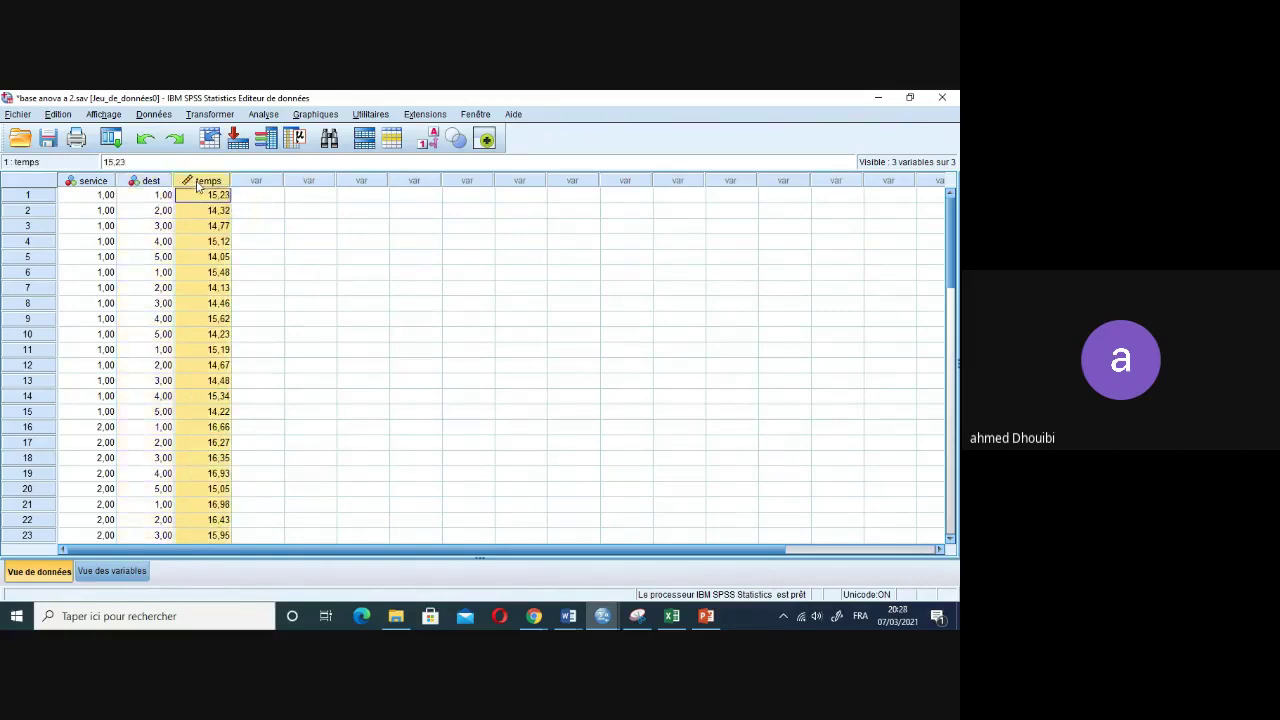
click(90, 183)
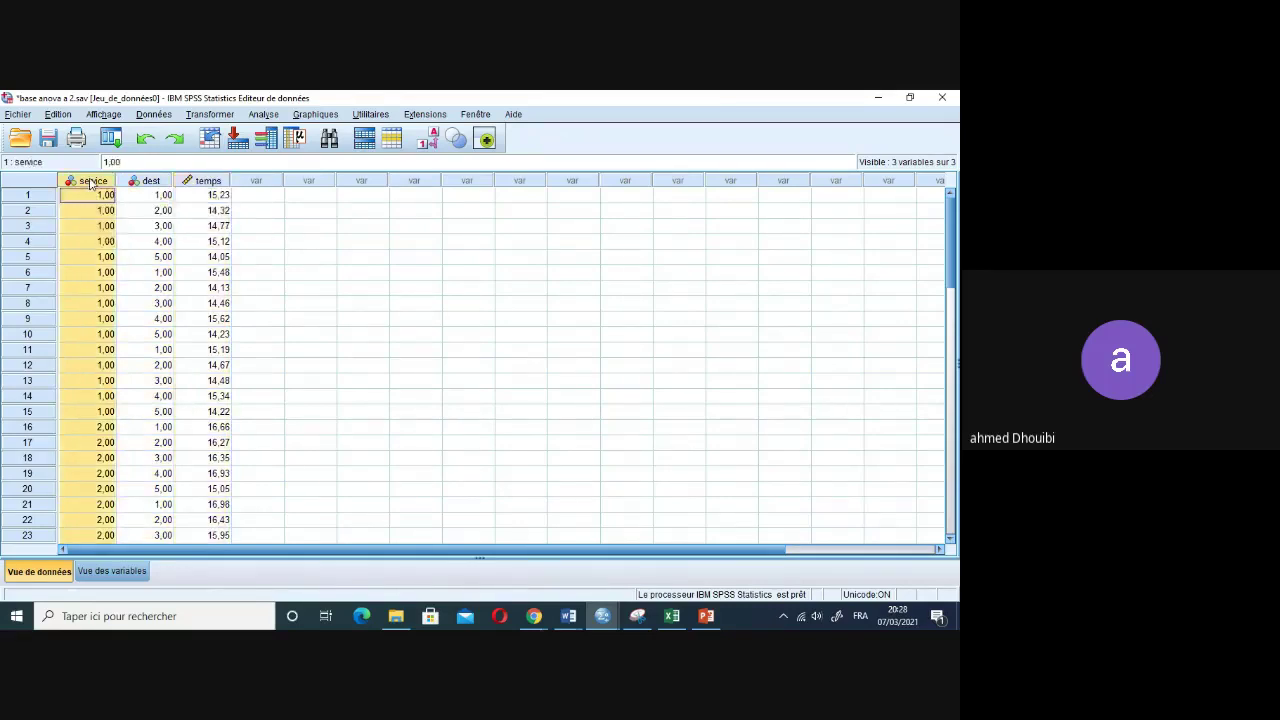
click(205, 183)
click(147, 184)
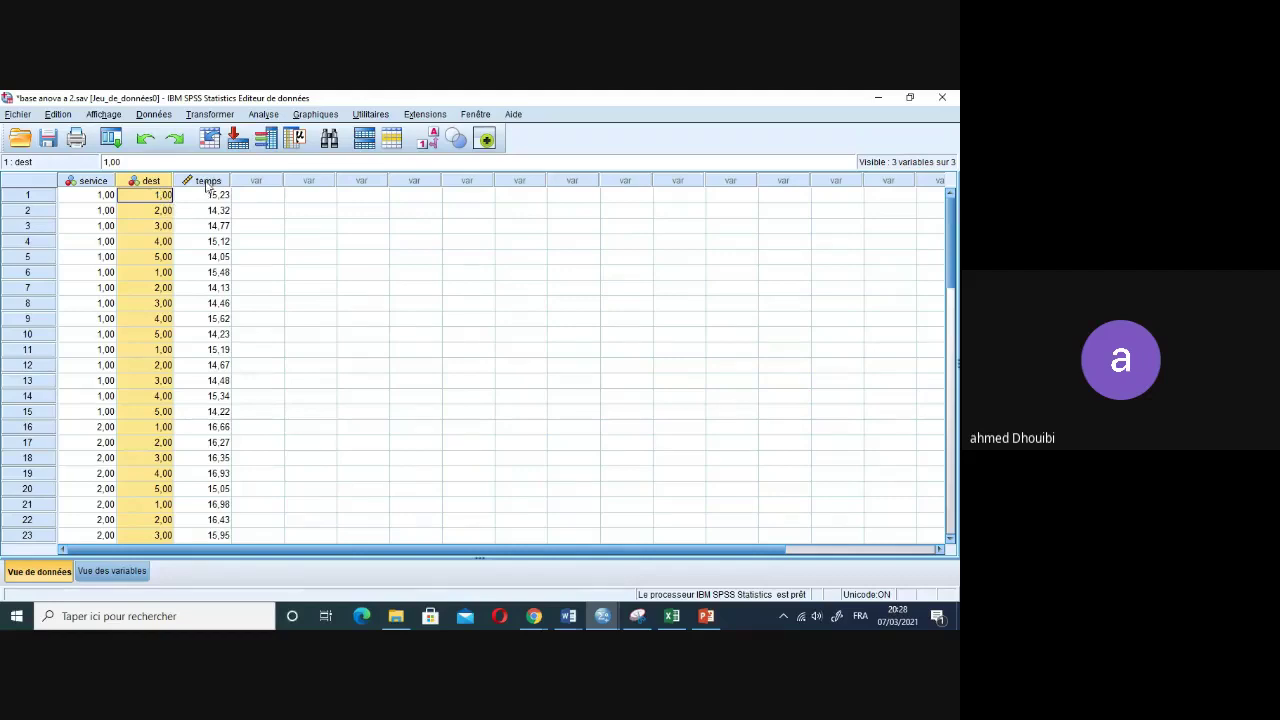
click(207, 183)
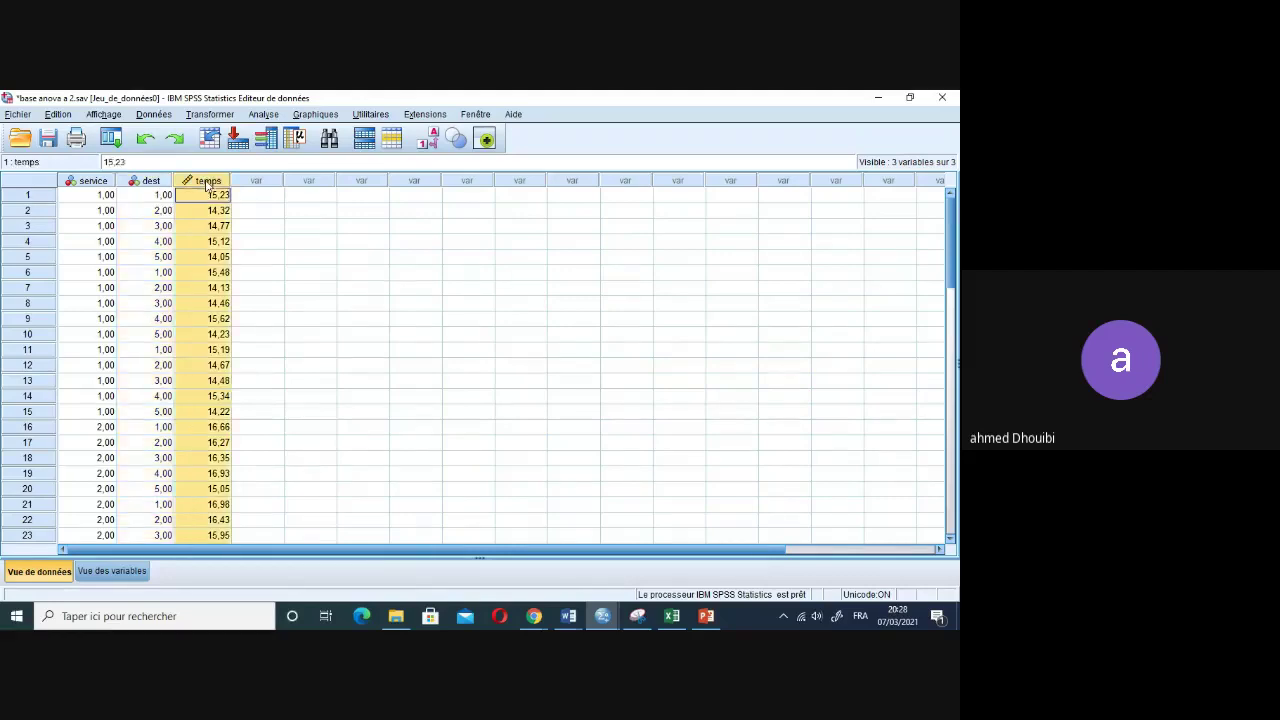
click(310, 244)
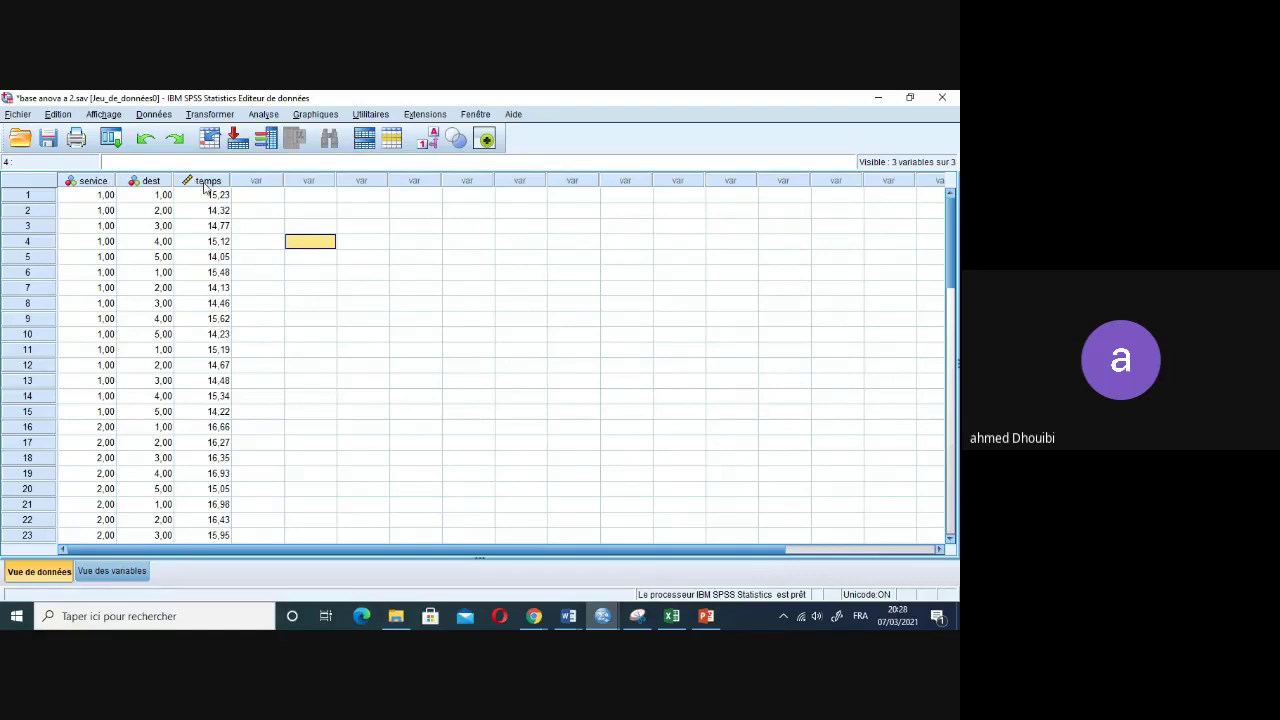
mouse_move(104, 190)
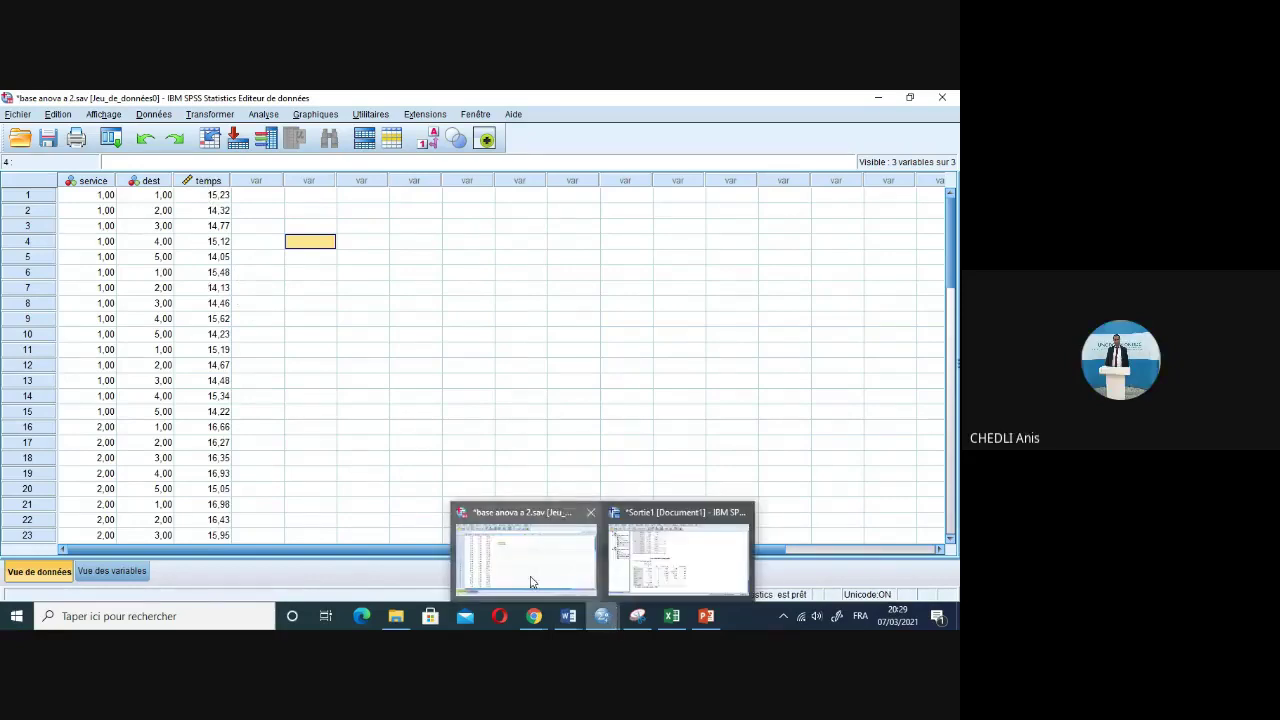
Return to the Sortie1 output and examine the service, dest and R-deux results in the last Tests des effets intersujets table.
click(531, 580)
mouse_move(610, 625)
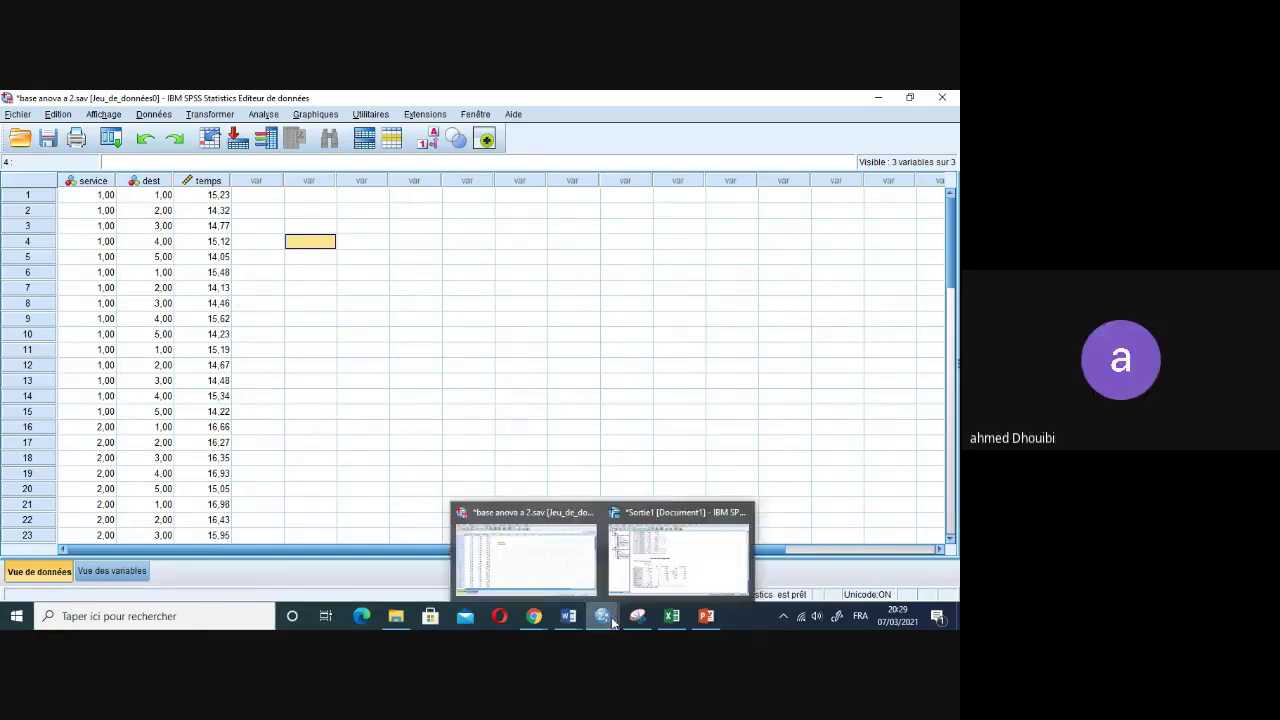
click(702, 563)
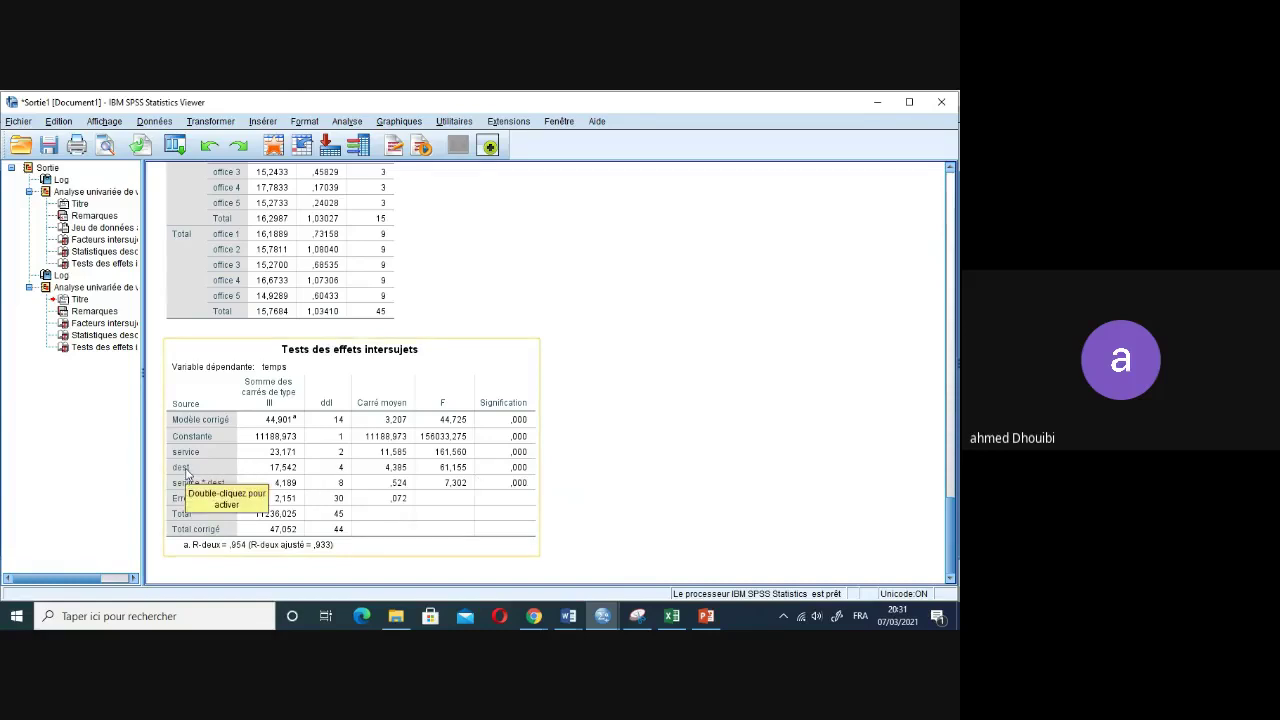
click(525, 472)
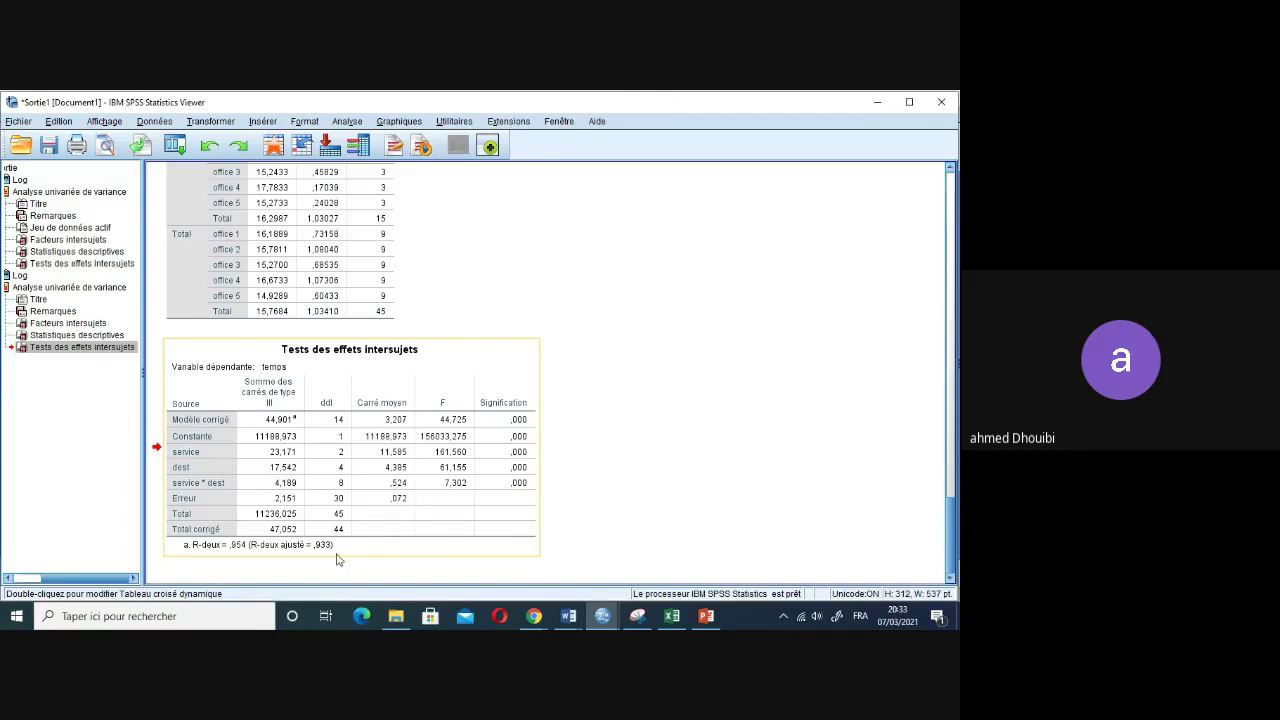
click(213, 556)
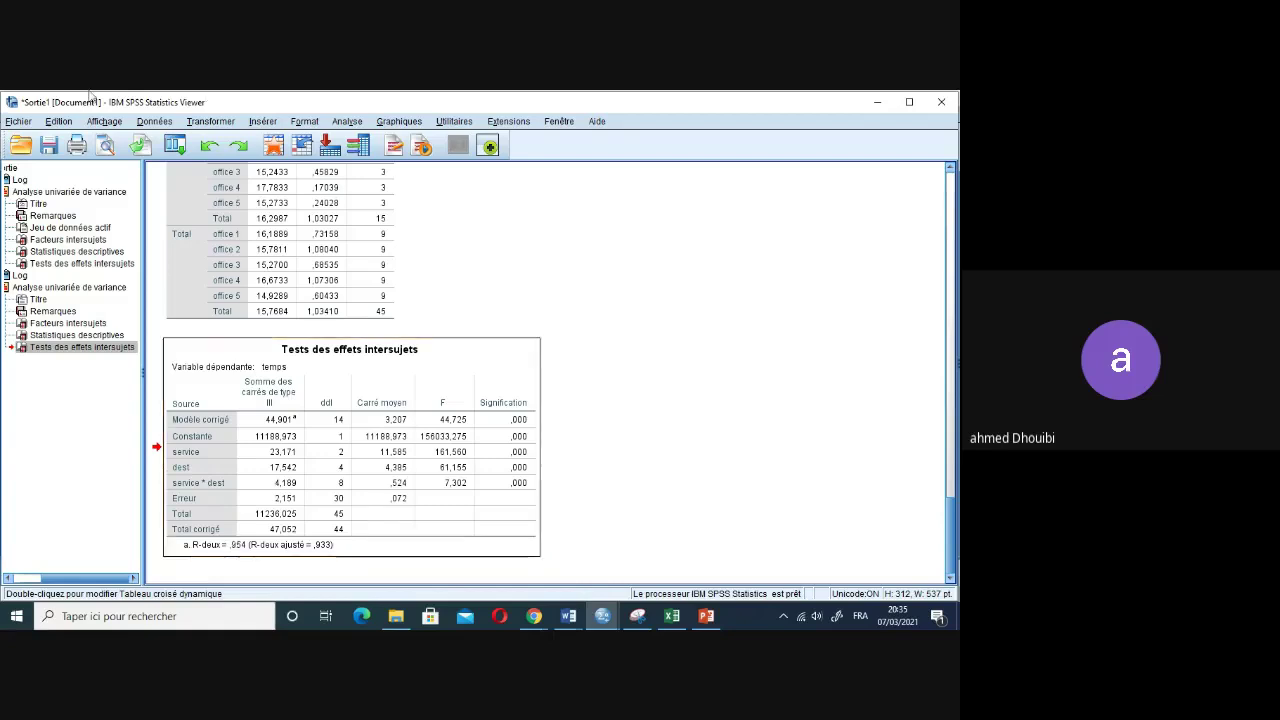
Review the dependent variable and fixed factors in the Univarié general linear model setup without running it.
click(343, 125)
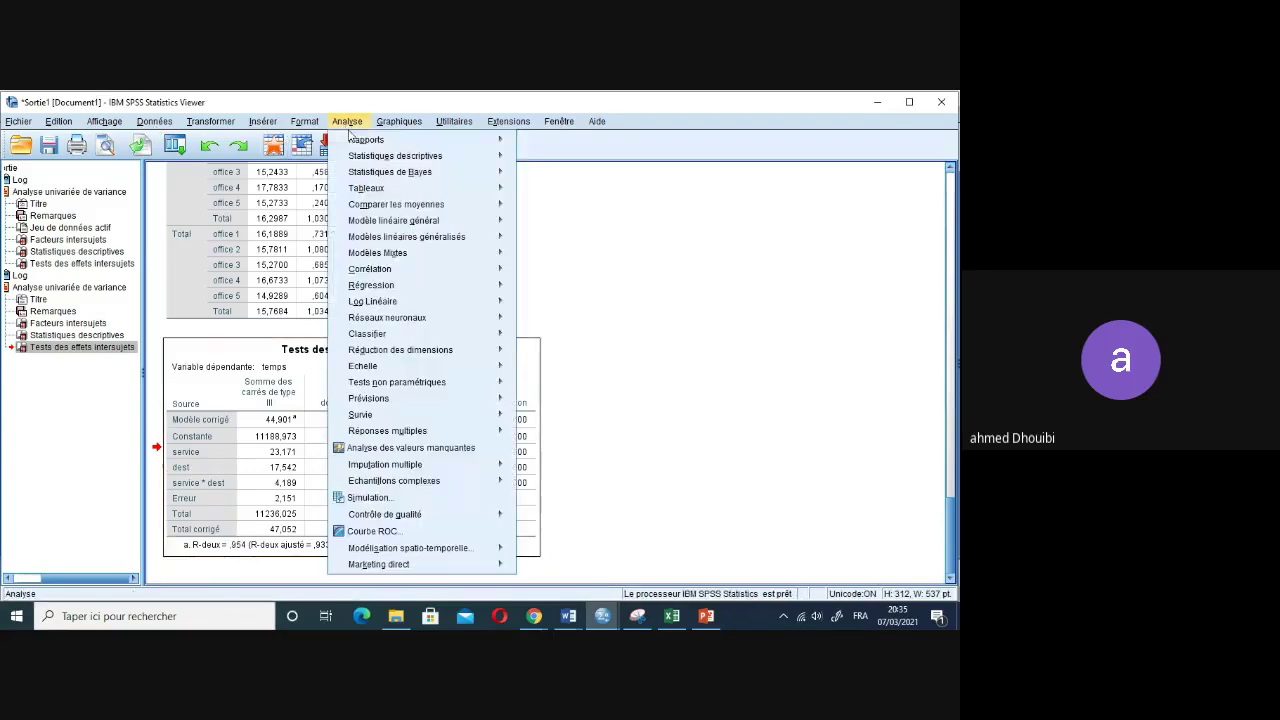
mouse_move(433, 262)
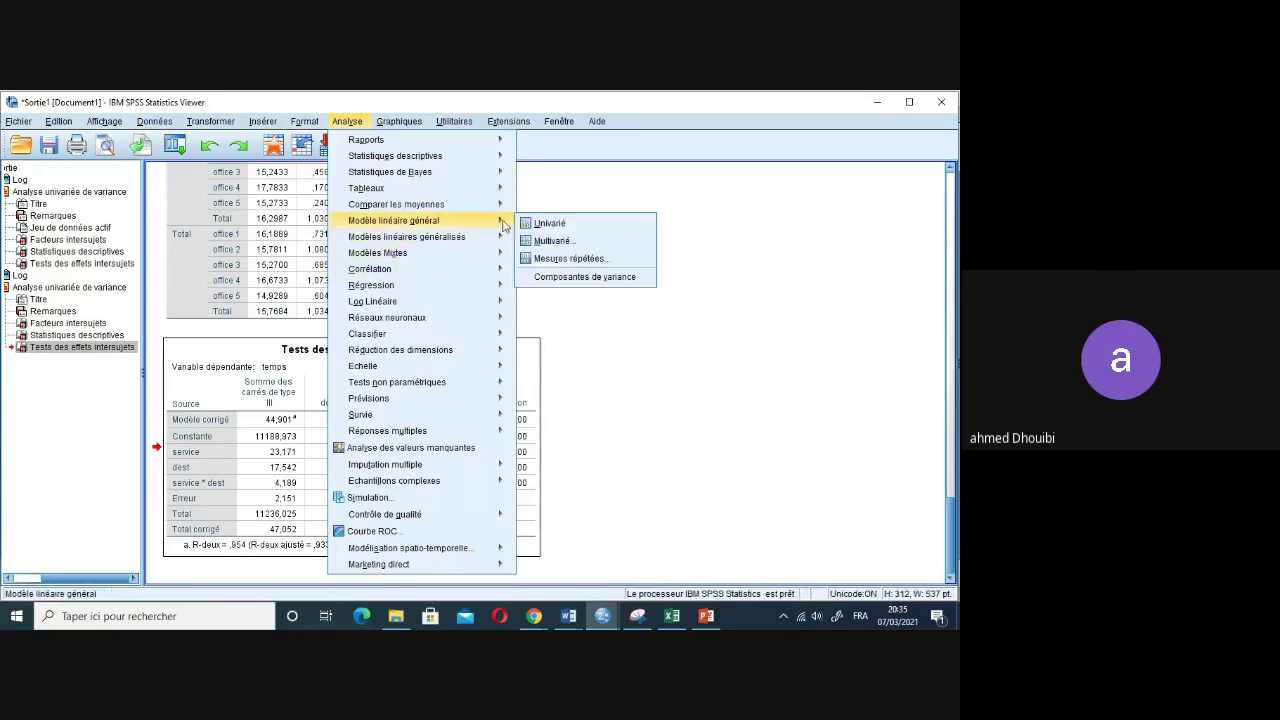
click(543, 224)
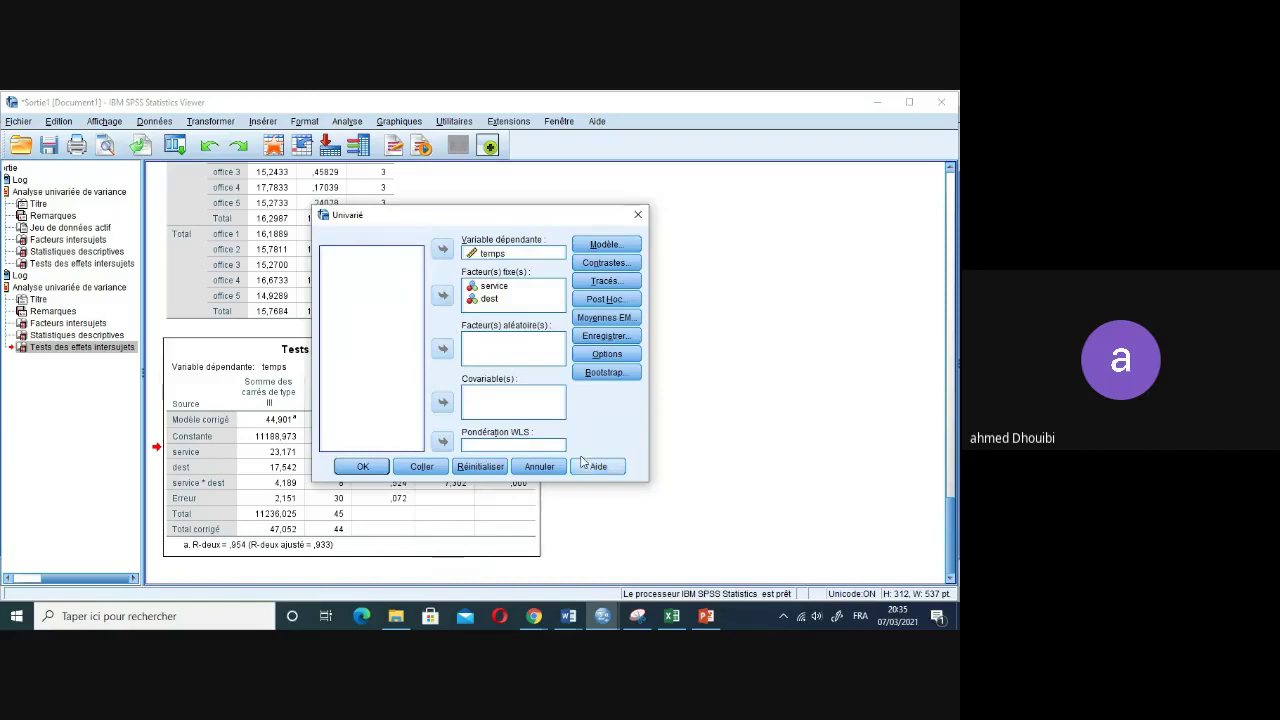
click(539, 464)
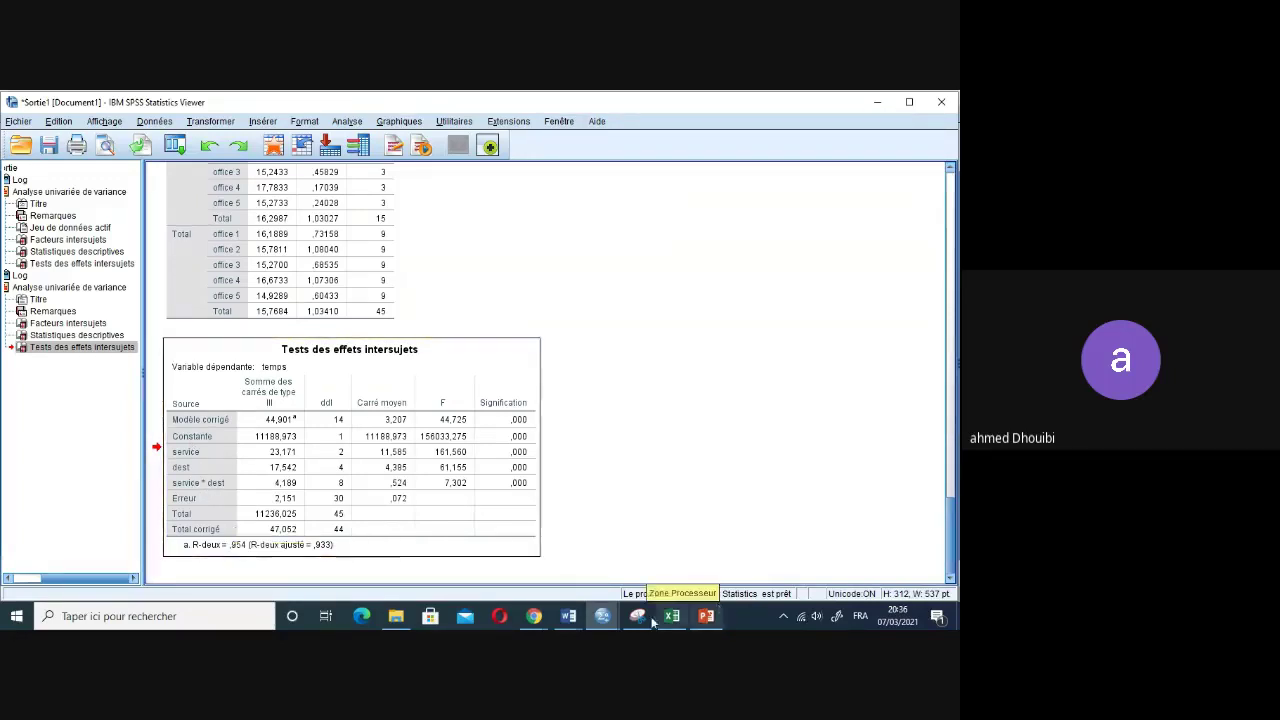
Switch to the Google Meet call in Chrome and admit the waiting participant.
click(535, 617)
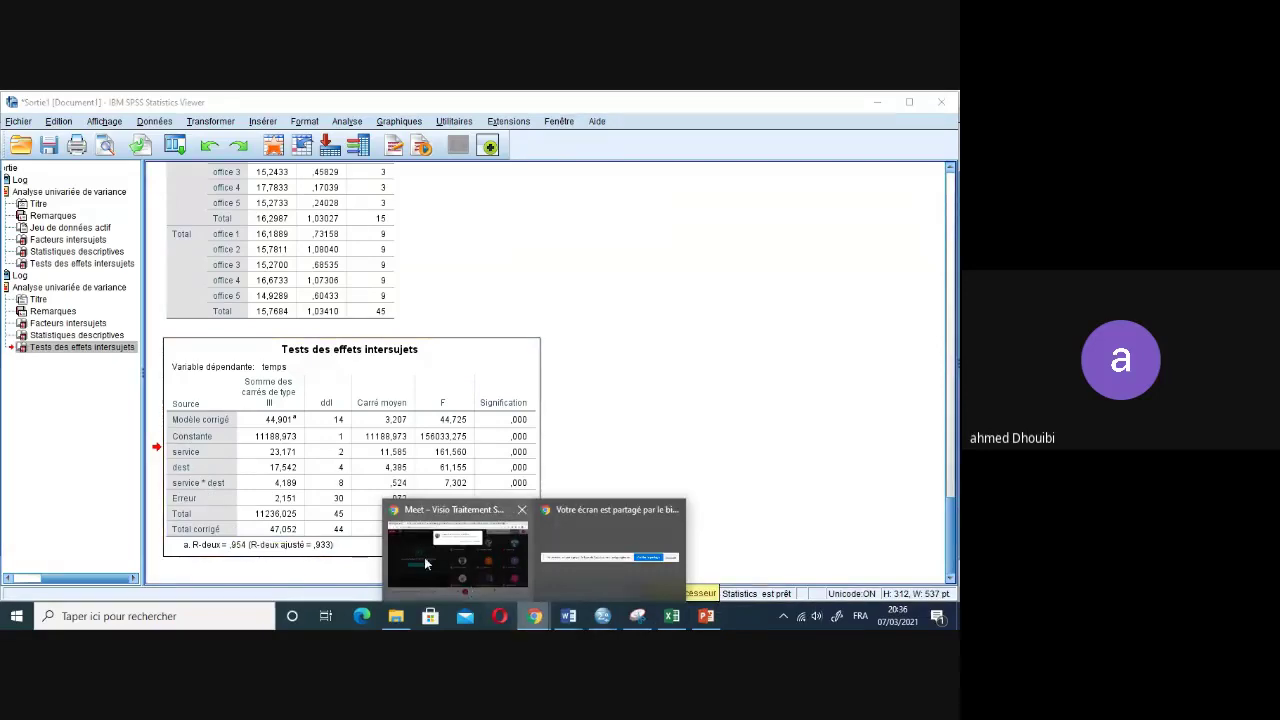
click(407, 544)
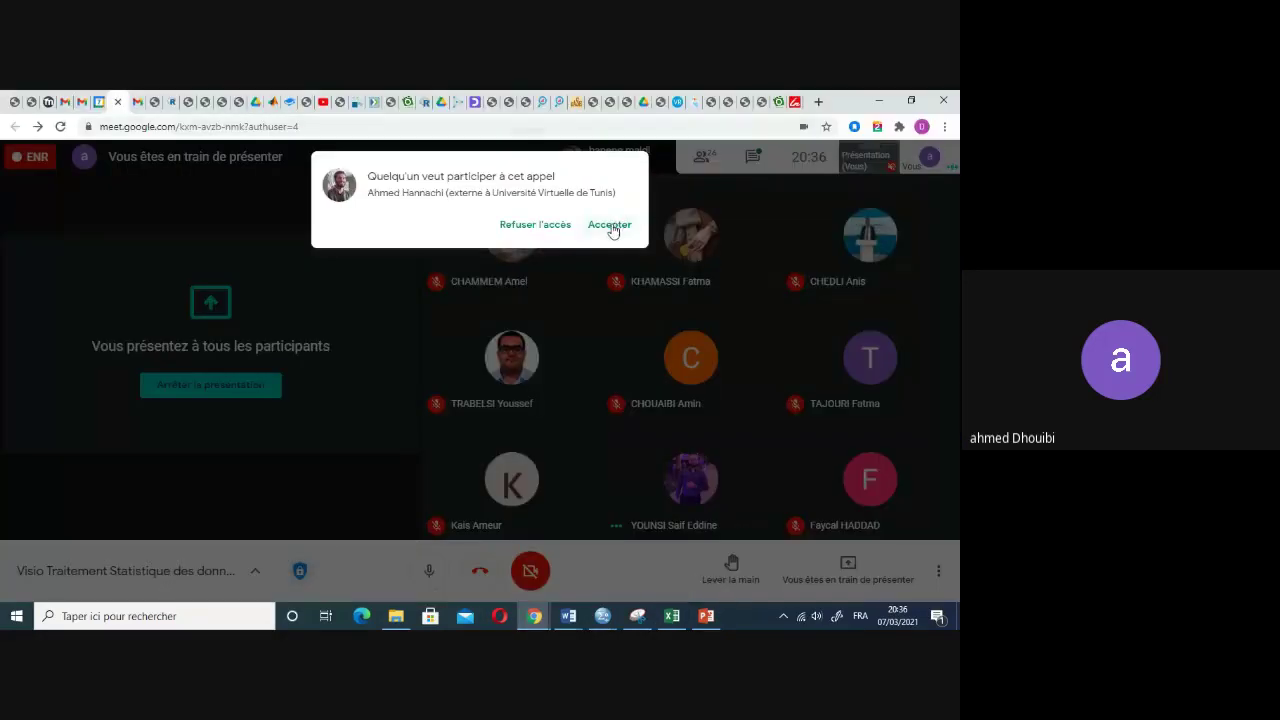
click(608, 225)
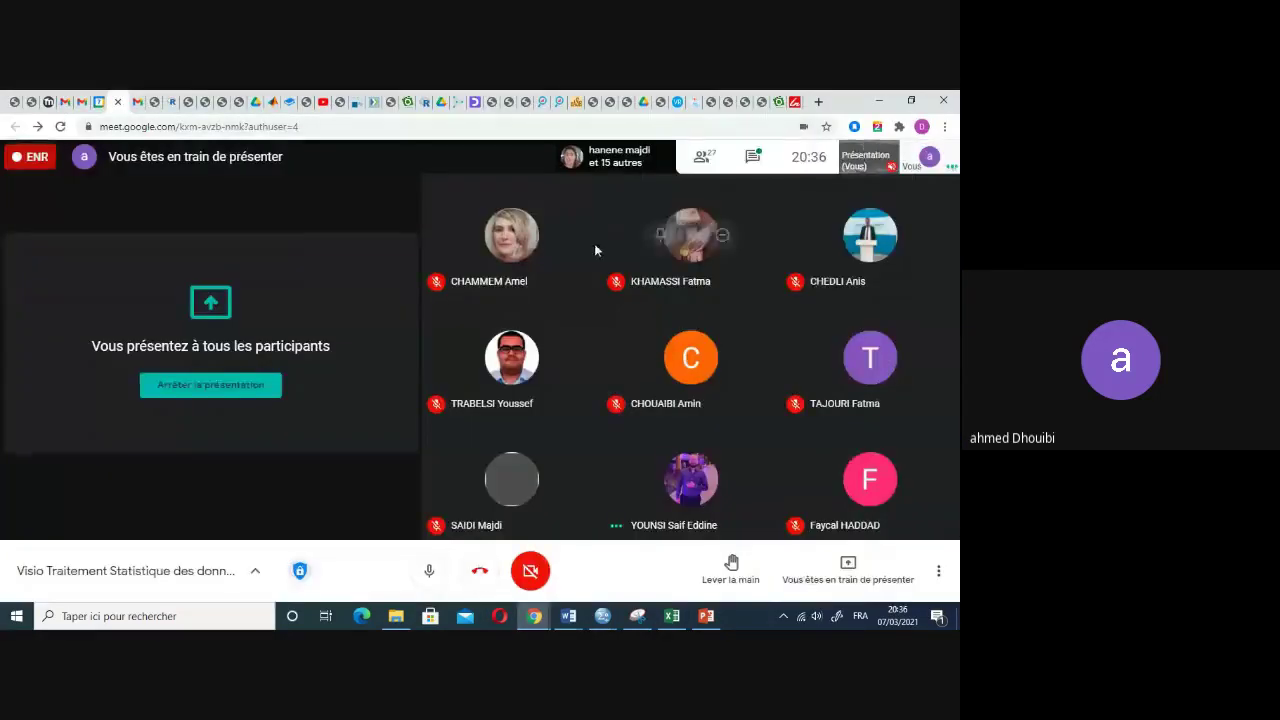
Return to the Sortie1 output in SPSS and dismiss the Google Meet notification.
click(602, 616)
click(538, 575)
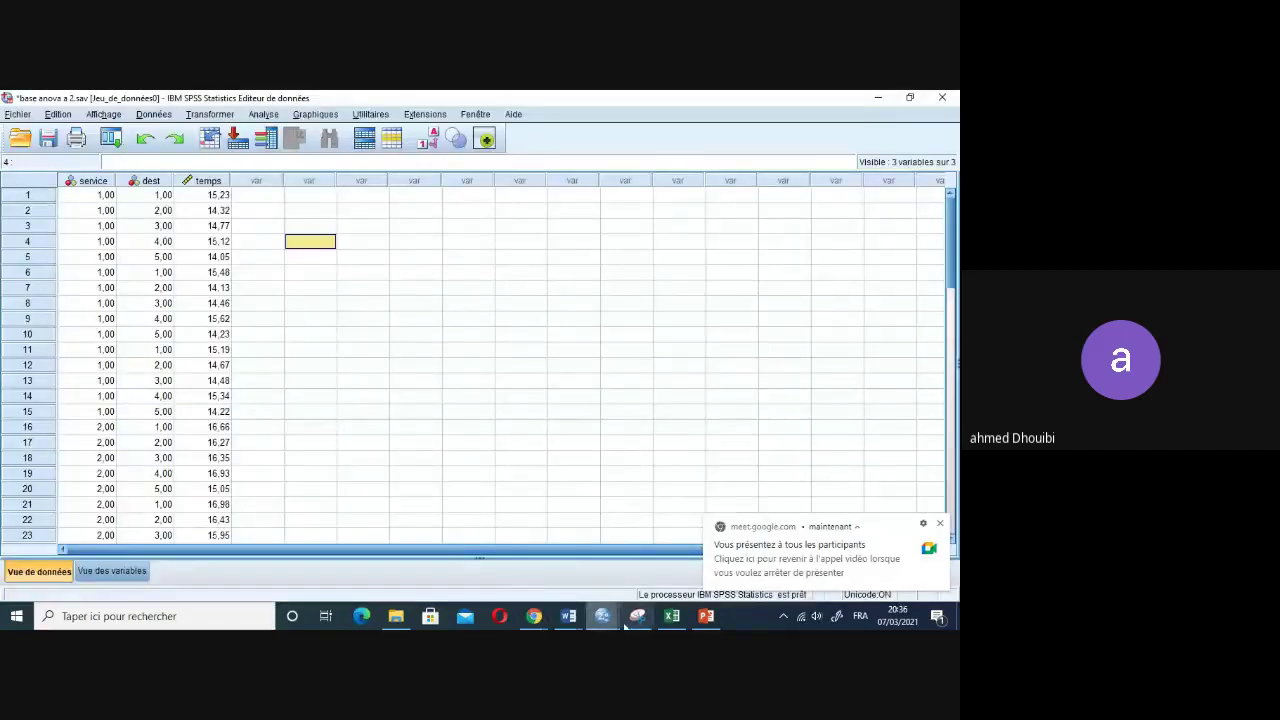
mouse_move(604, 622)
click(678, 565)
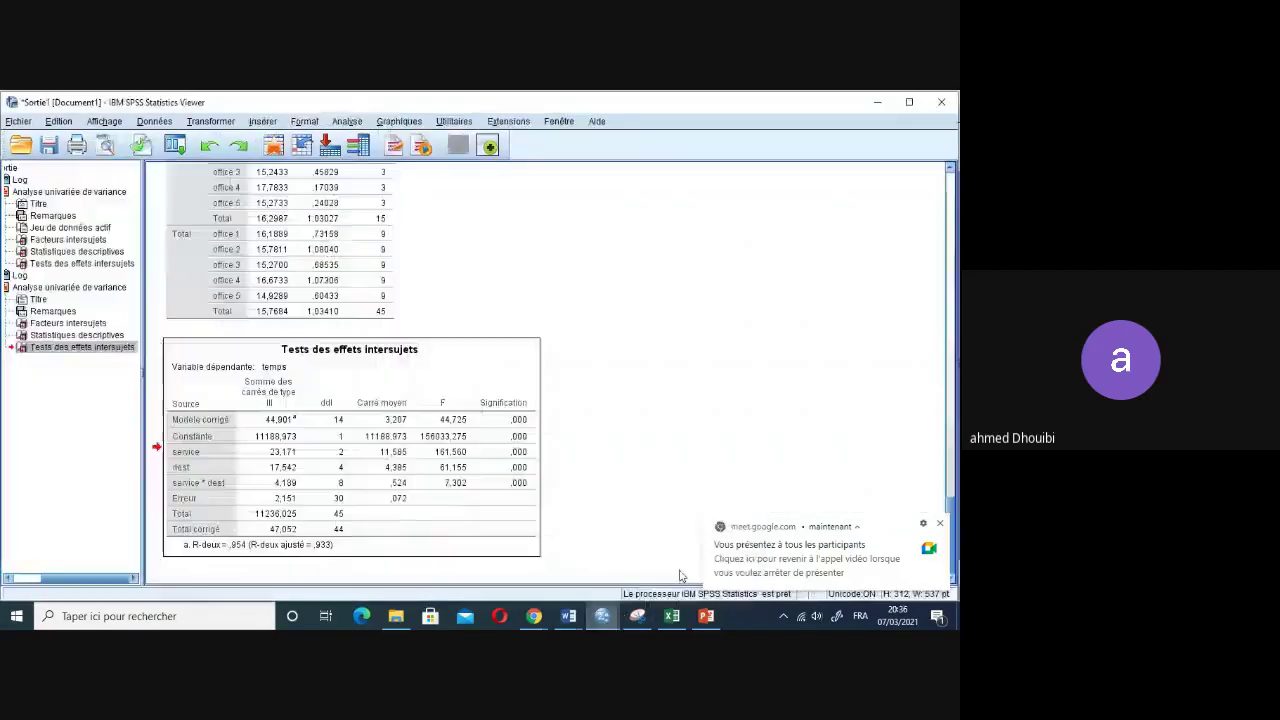
click(941, 525)
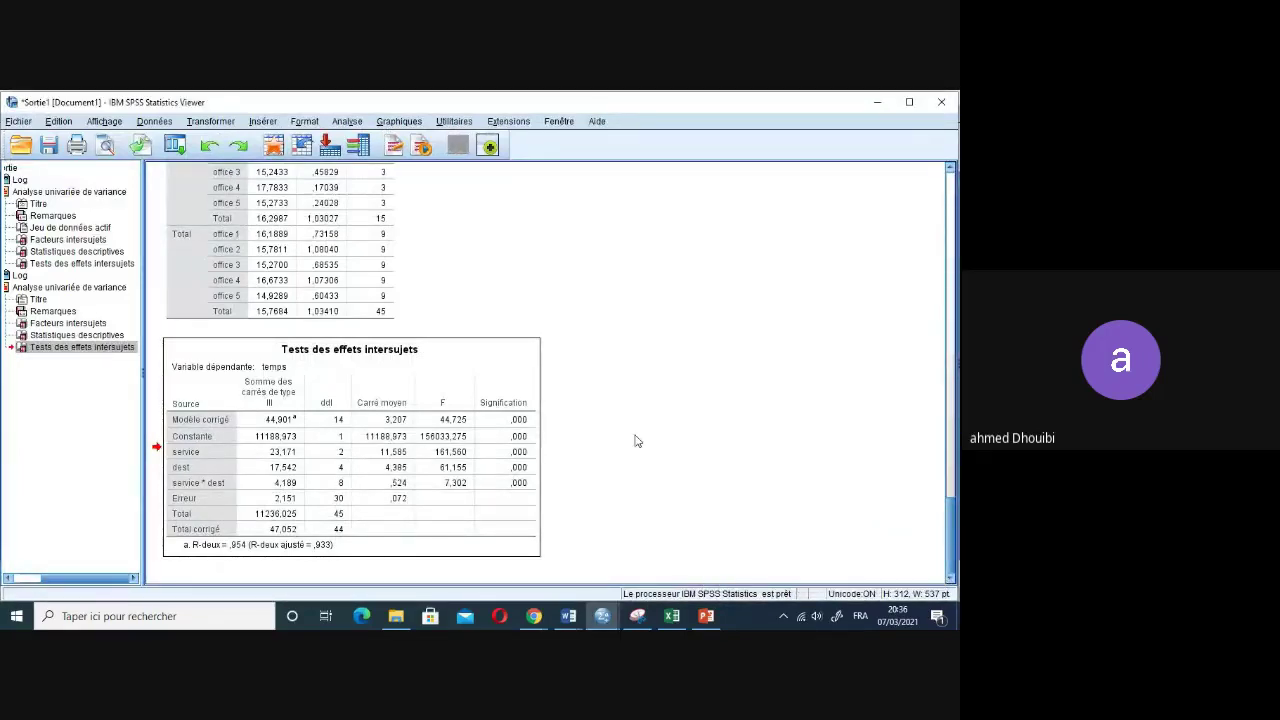
Examine the F and significance values of the effects in the Tests des effets intersujets table.
click(424, 454)
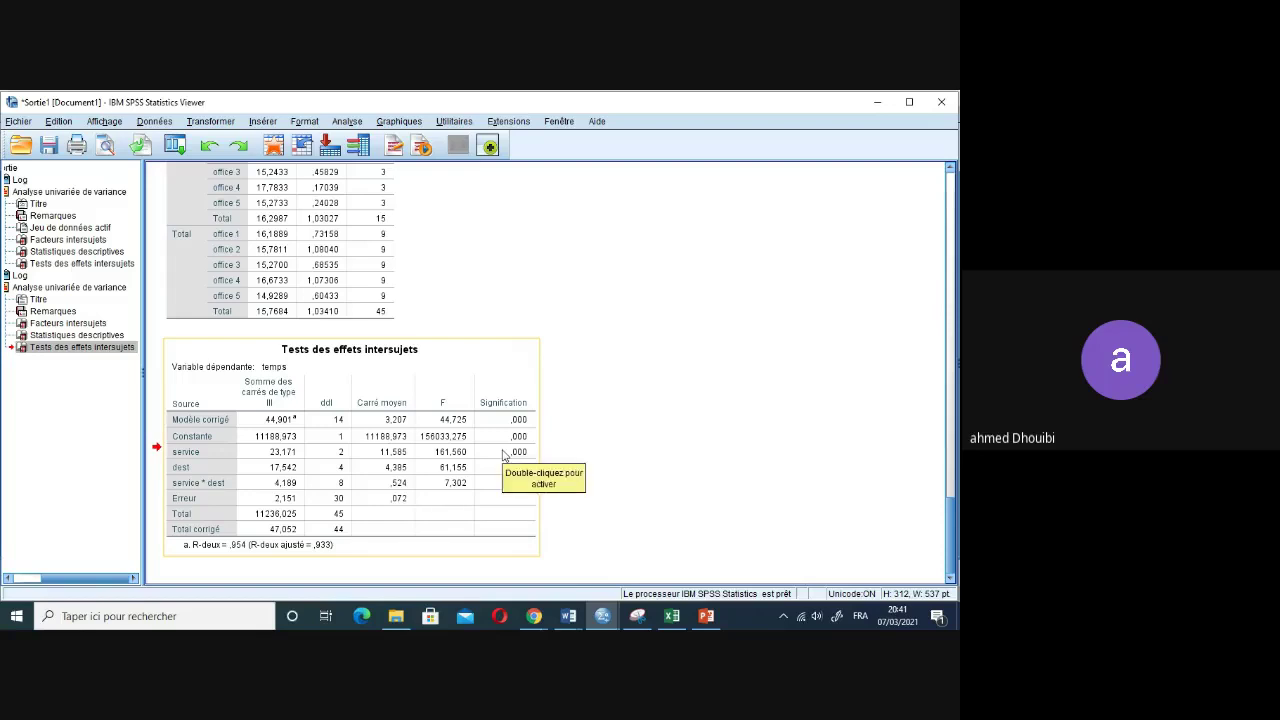
click(508, 482)
click(743, 492)
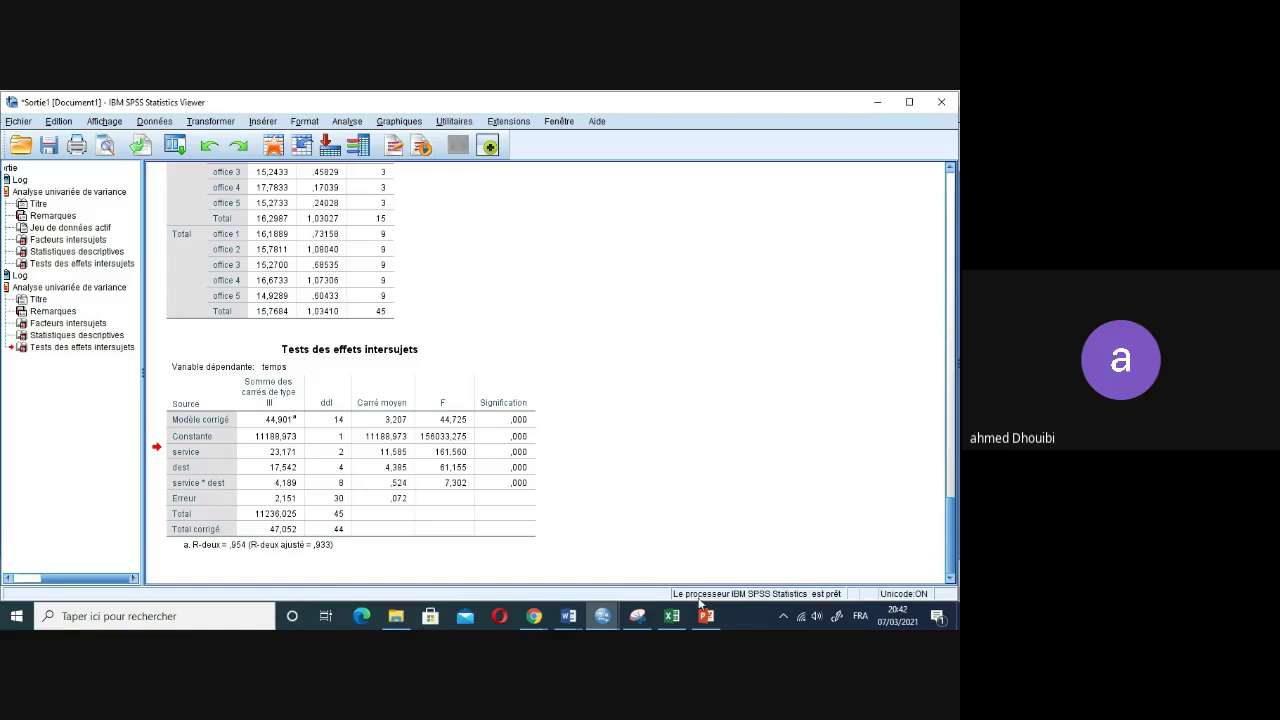
Switch to the PowerPoint presentation and highlight the subject headers, Math through Musique, in the score table on slide 9.
mouse_move(706, 622)
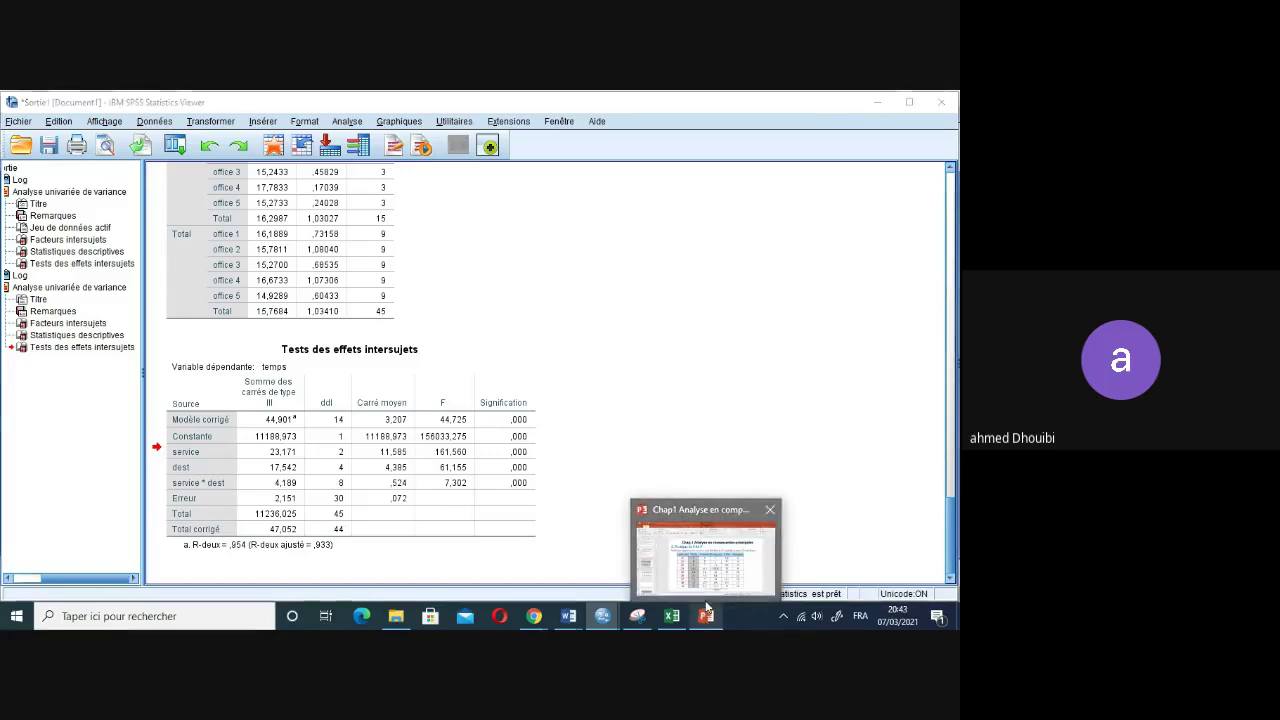
click(706, 607)
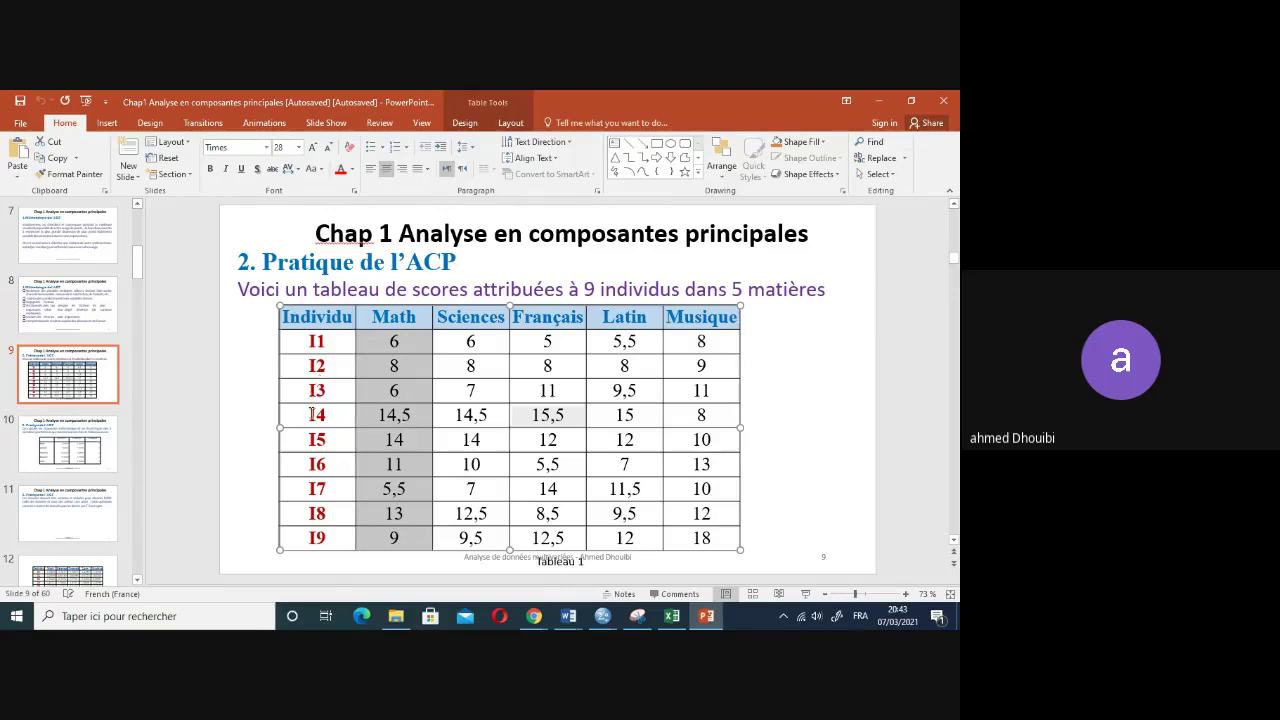
click(485, 367)
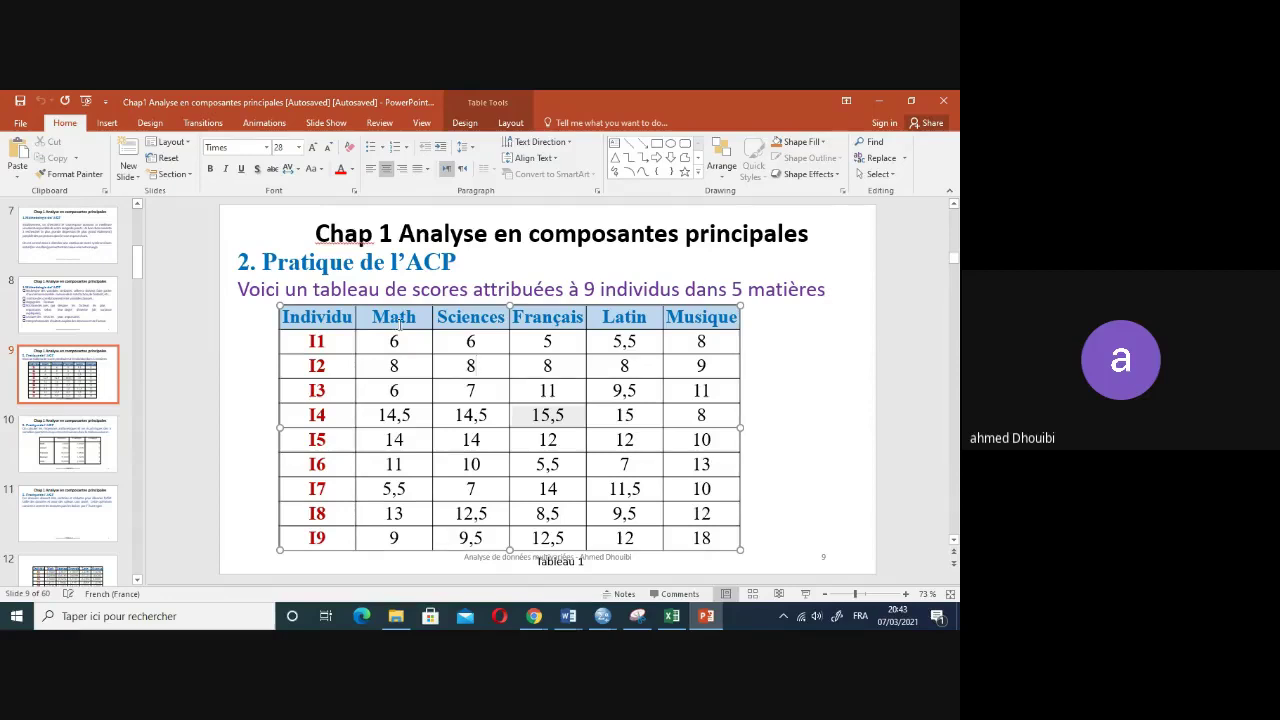
drag(376, 316, 668, 318)
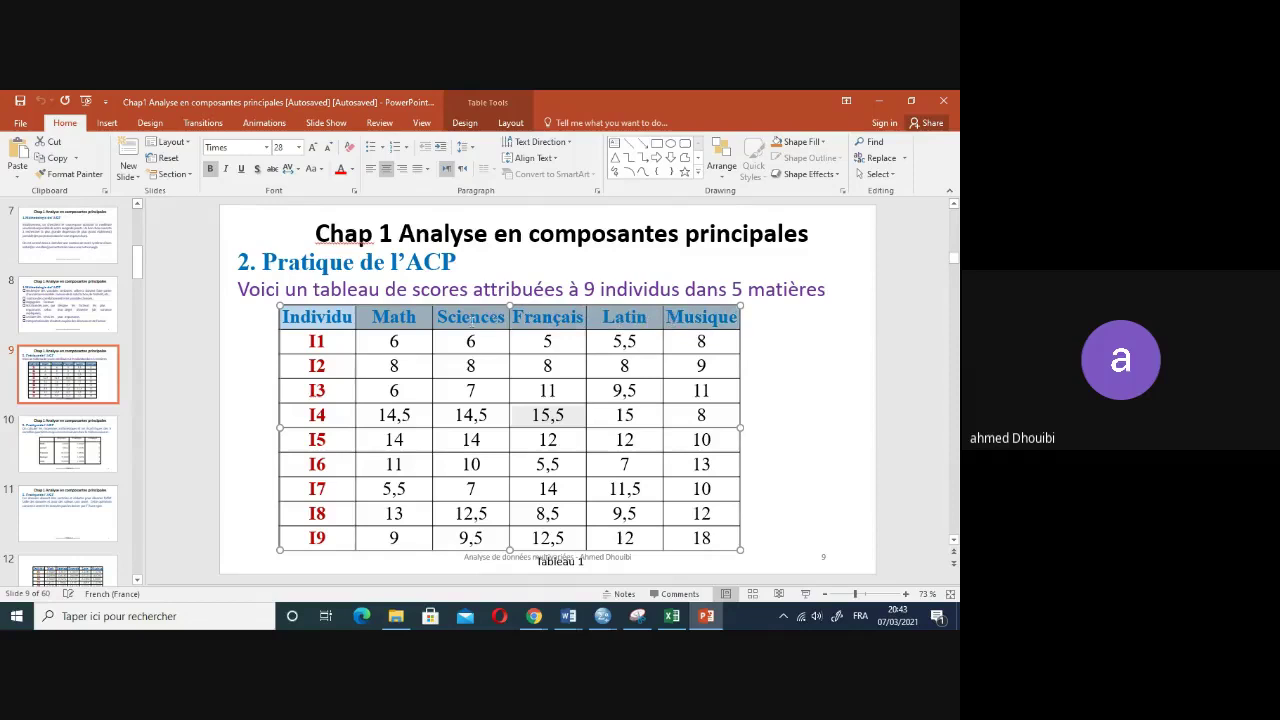
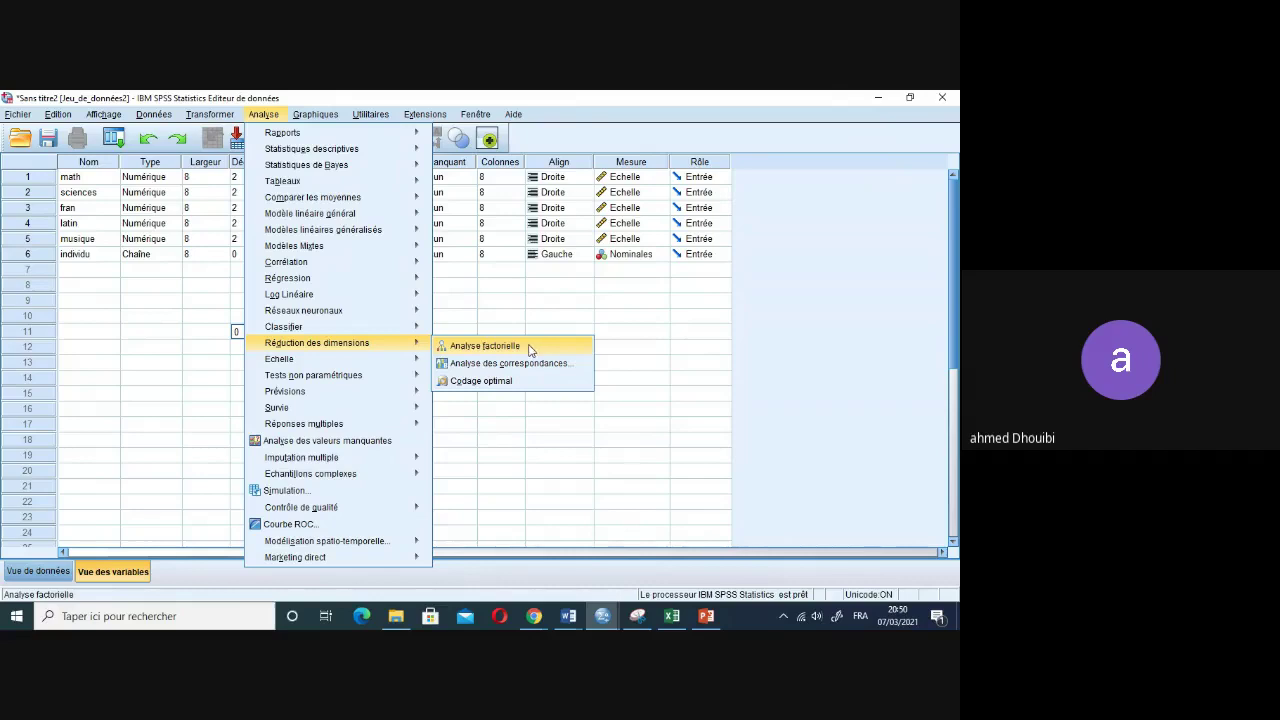
Start a factor analysis with math, sciences, fran, latin and musique as the analysis variables.
click(530, 347)
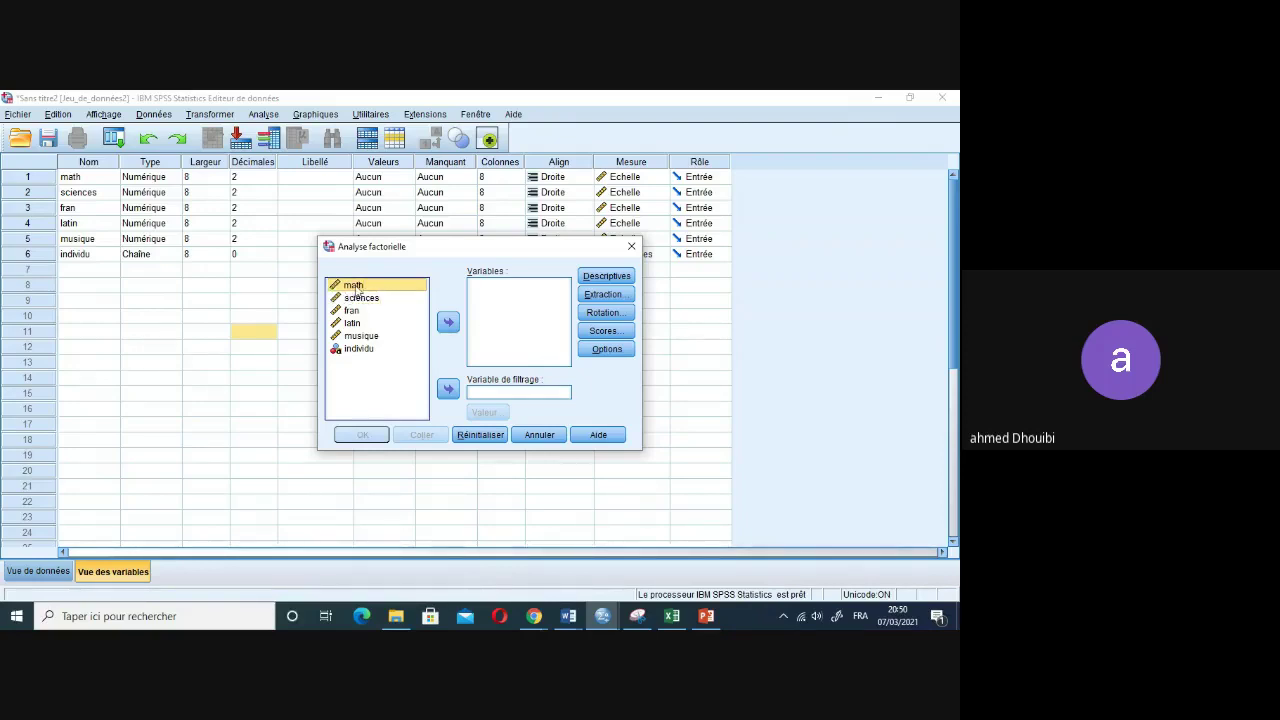
mouse_move(340, 285)
mouse_down()
mouse_move(366, 312)
mouse_move(354, 287)
mouse_up()
shift+click(360, 298)
shift+click(352, 311)
shift+click(352, 323)
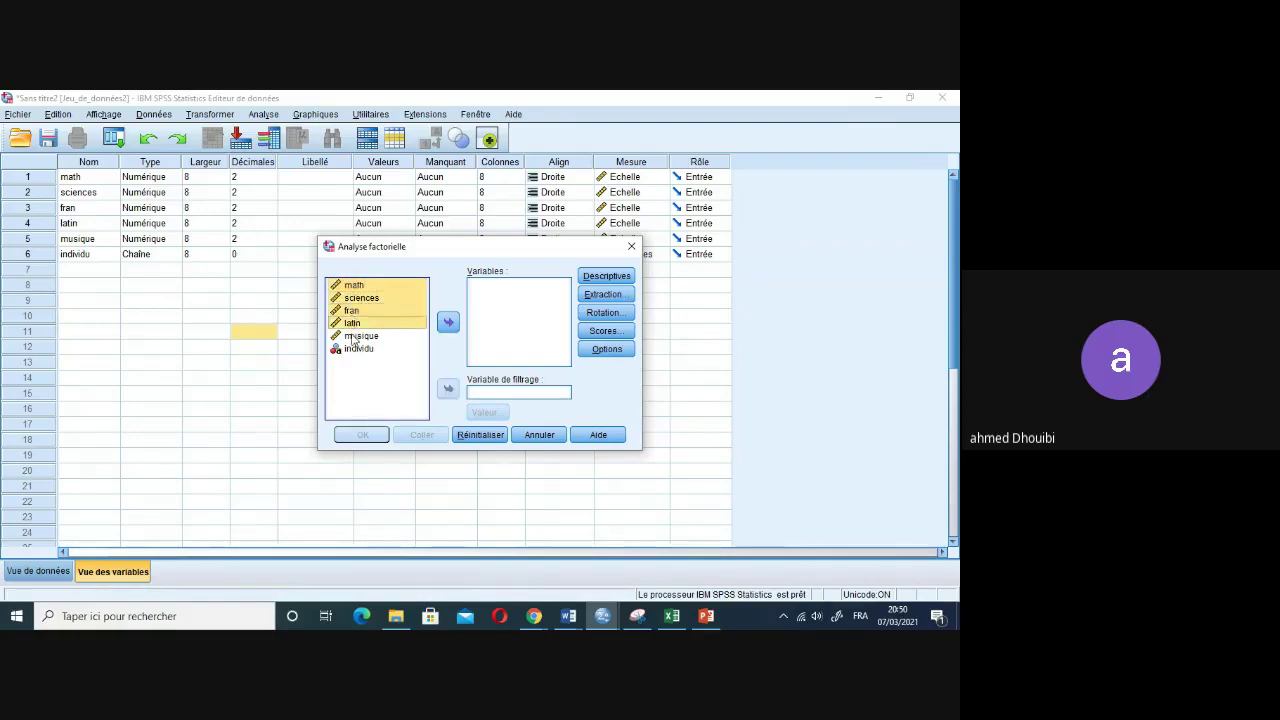
shift+click(354, 336)
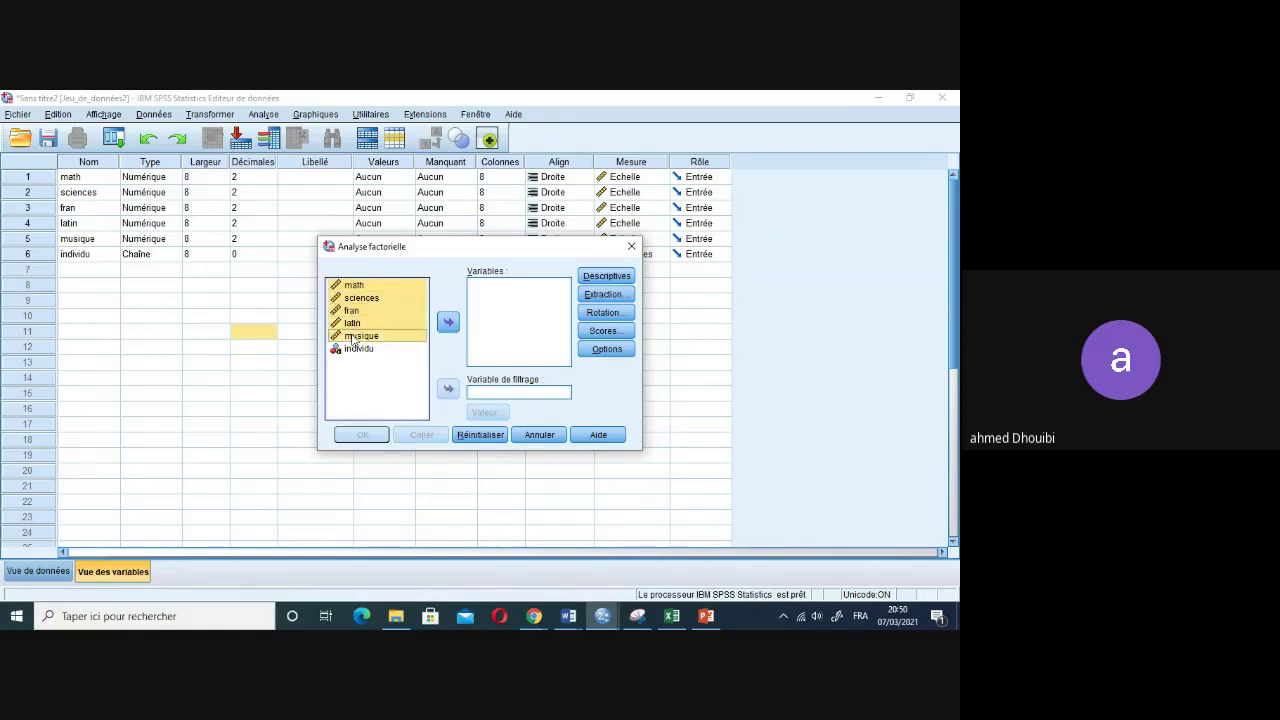
click(448, 321)
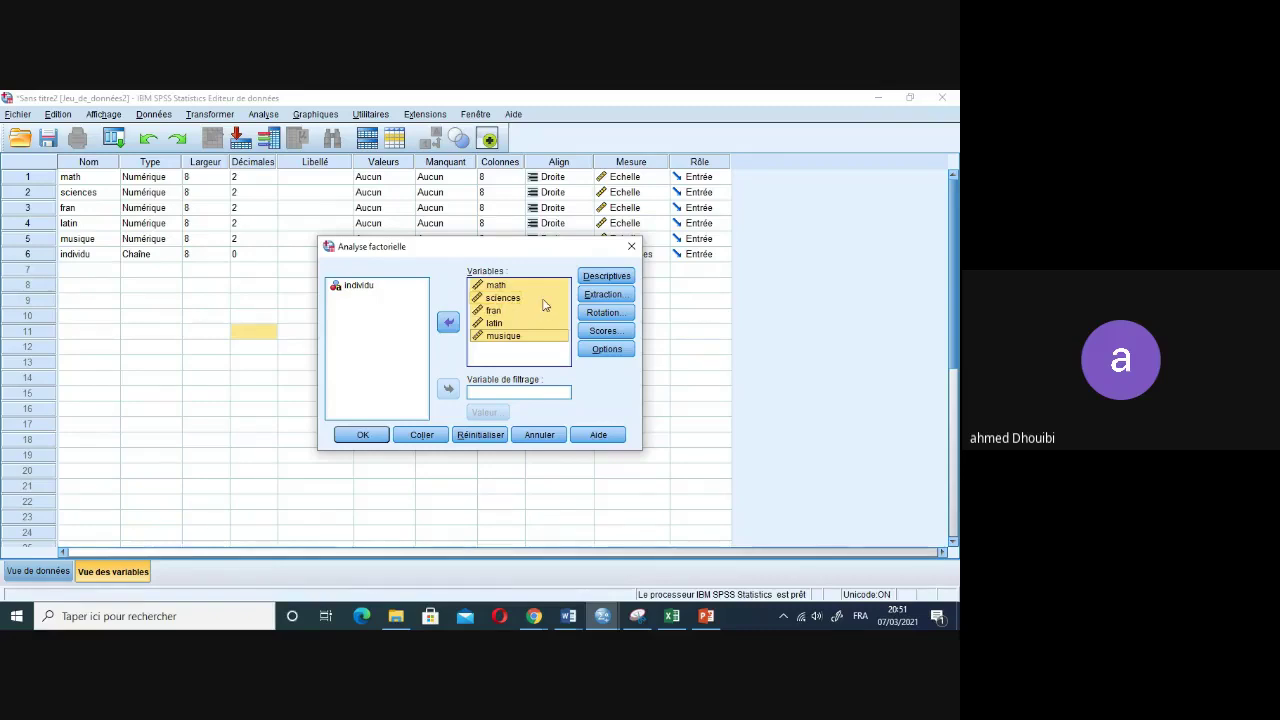
Add univariate descriptives, correlation coefficients, significance levels, and the KMO index with Bartlett's sphericity test to the factor analysis.
click(600, 279)
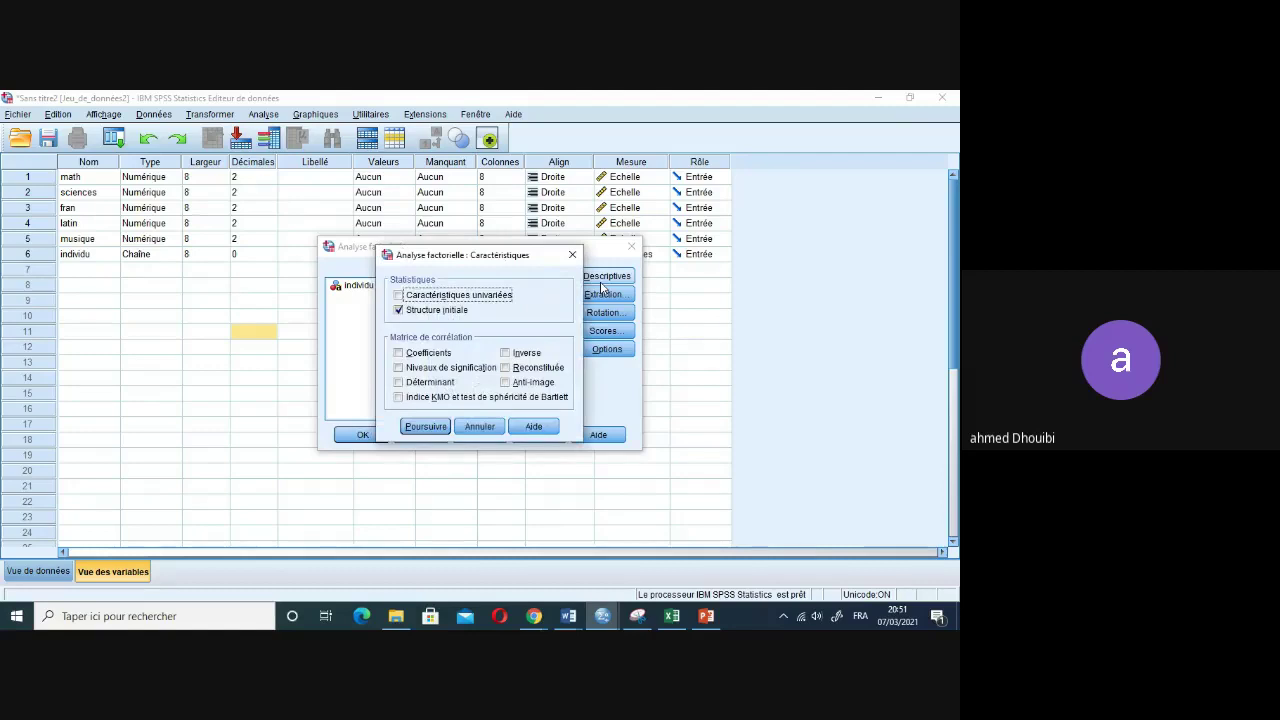
click(400, 296)
click(398, 397)
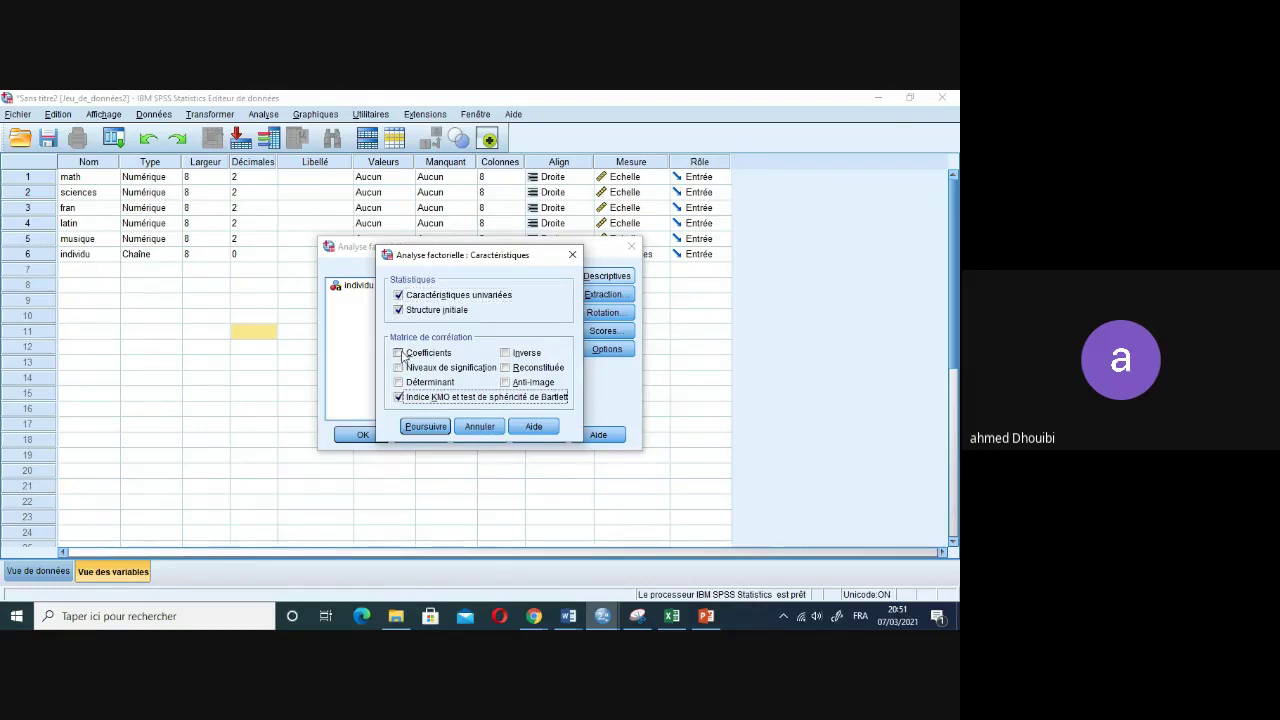
click(399, 353)
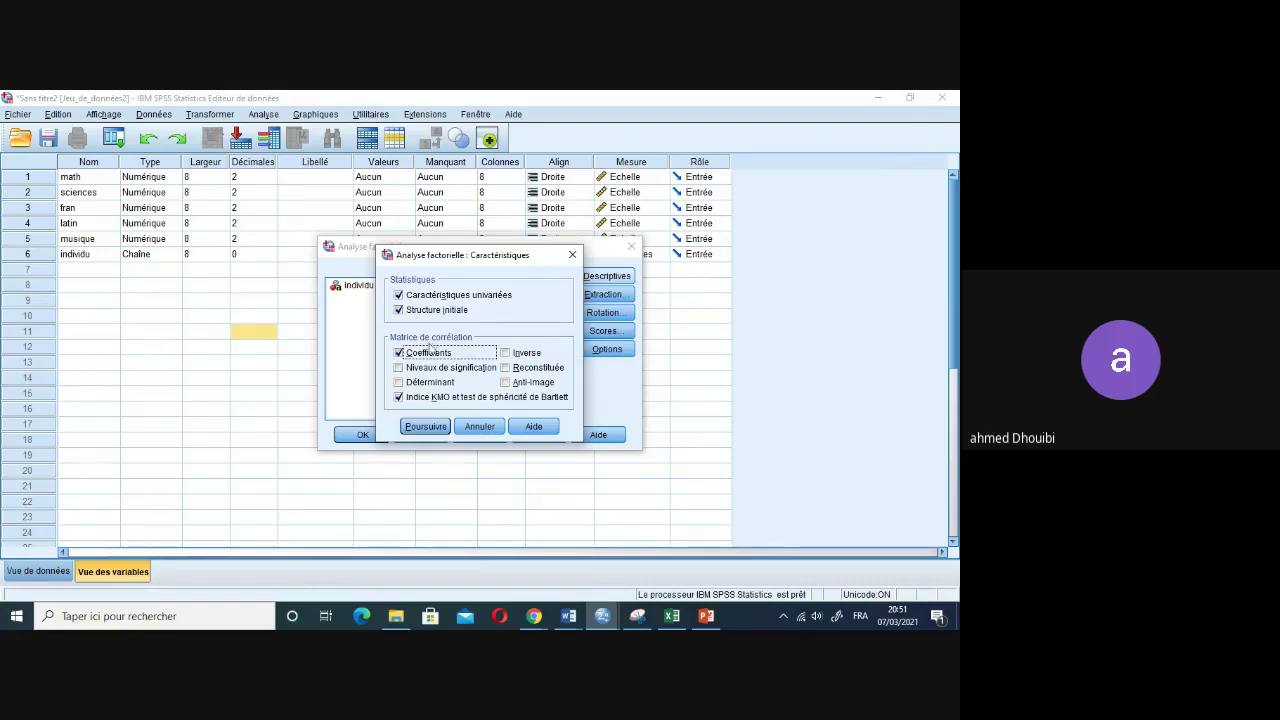
click(400, 369)
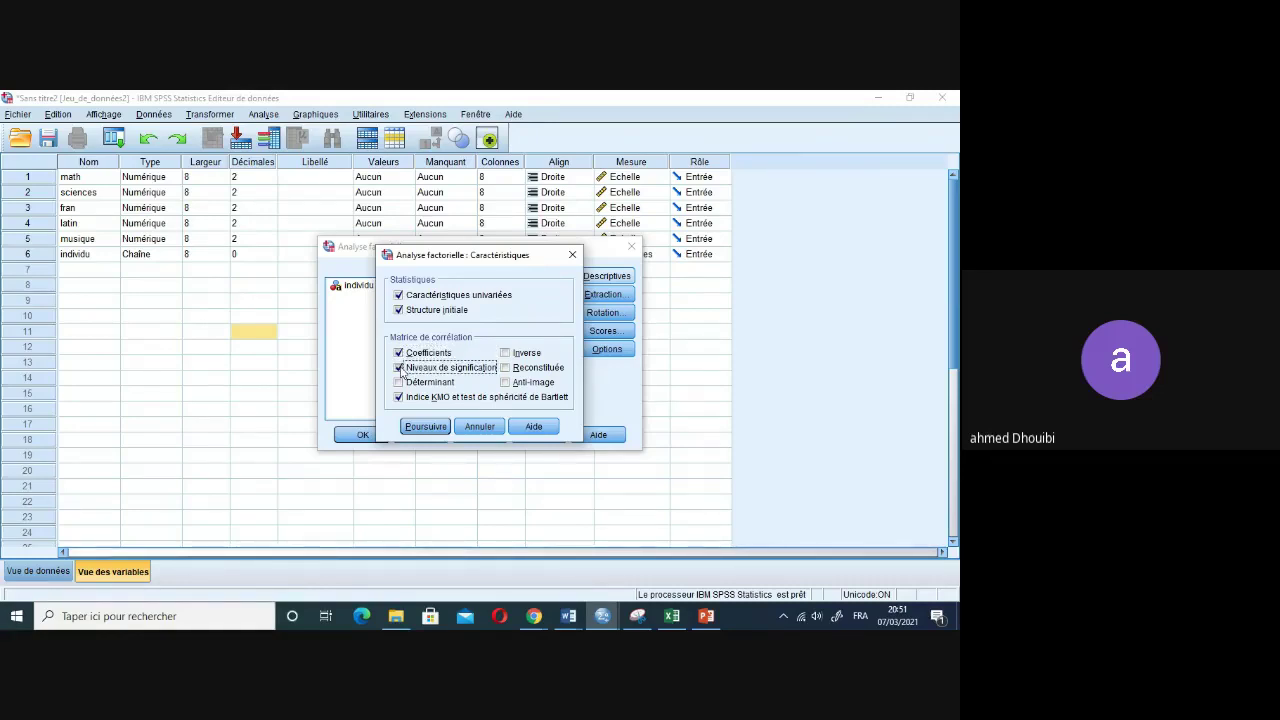
click(425, 426)
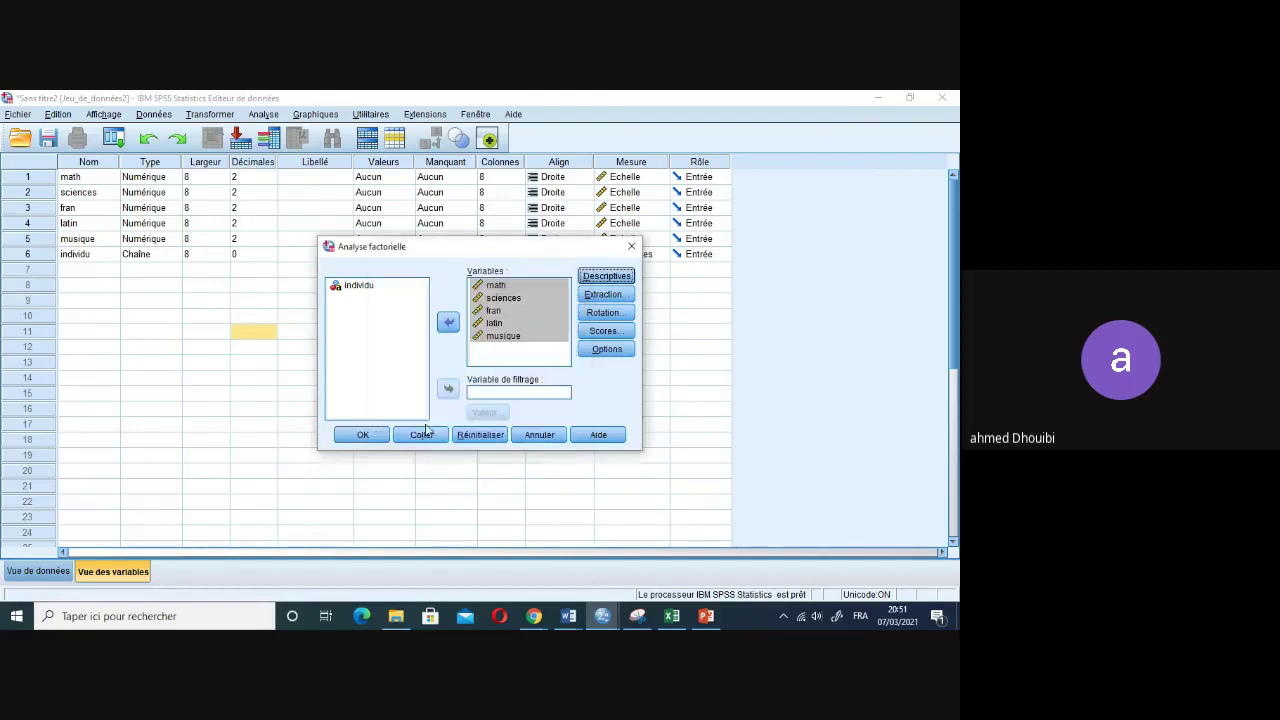
Try a fixed number of factors for the principal components extraction, and return to extraction based on eigenvalues above 1.
click(594, 296)
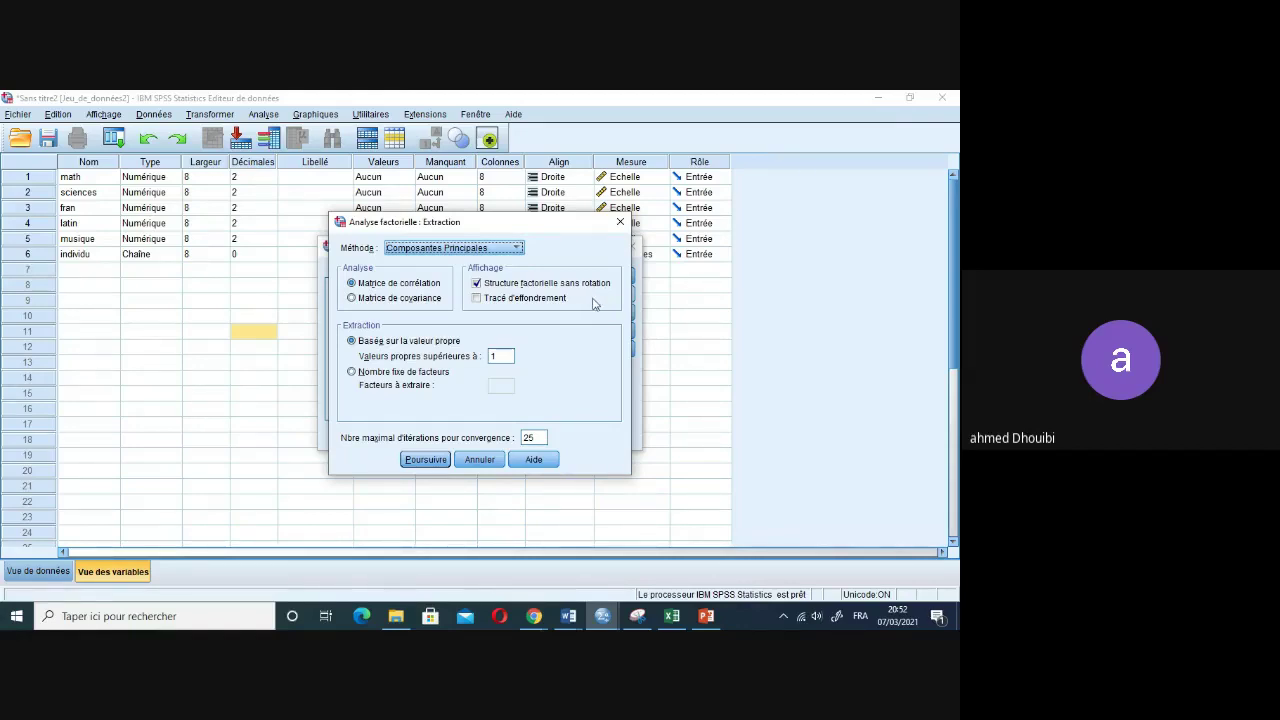
click(354, 373)
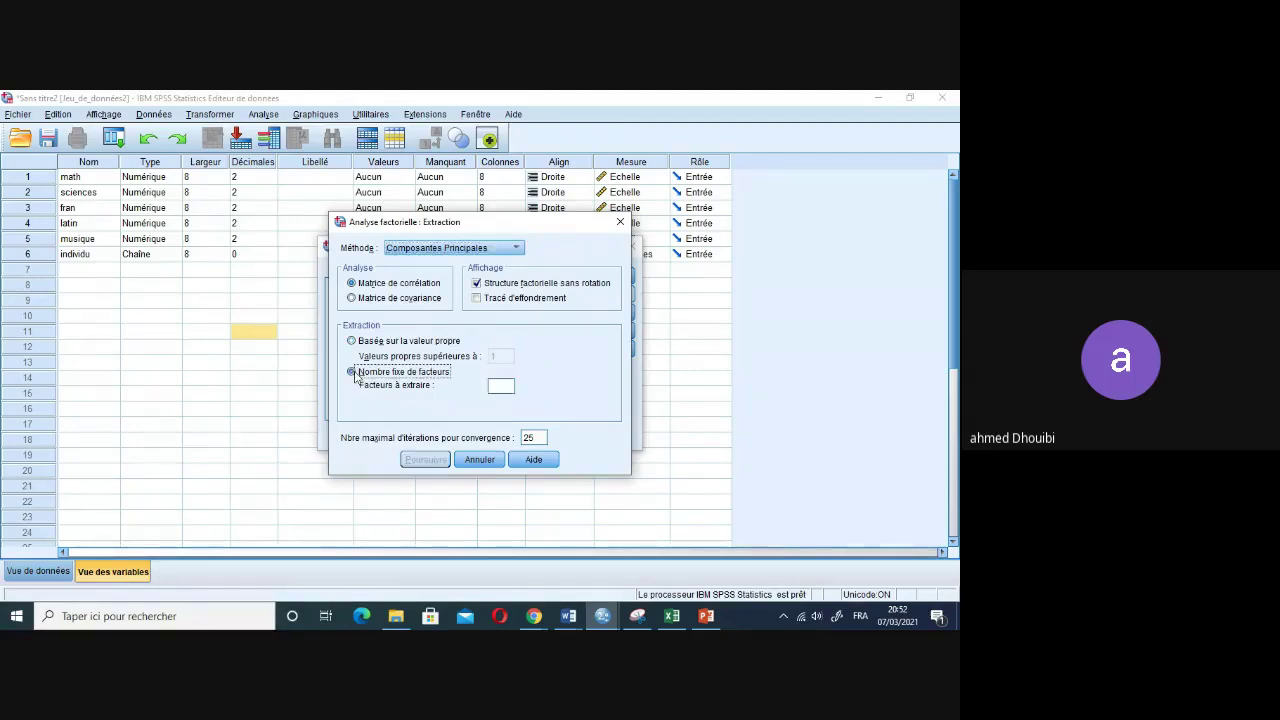
click(500, 386)
text(2)
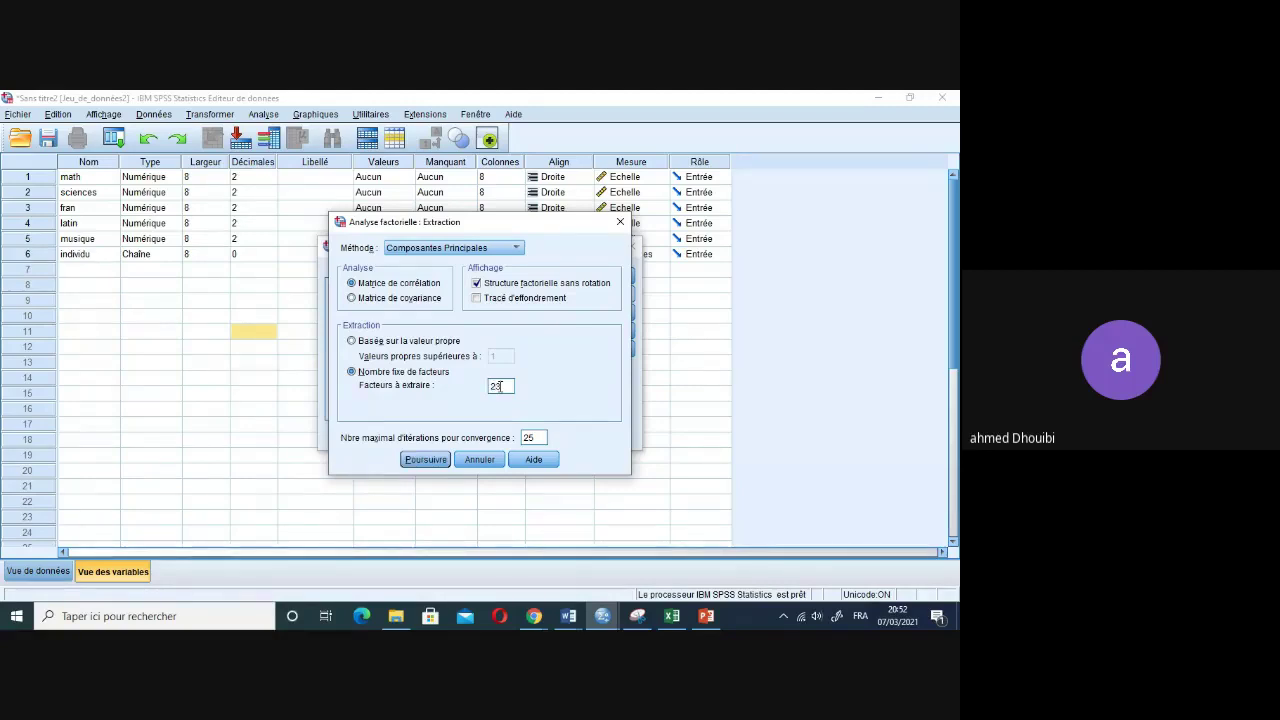
key(BackSpace)
key(BackSpace)
click(353, 341)
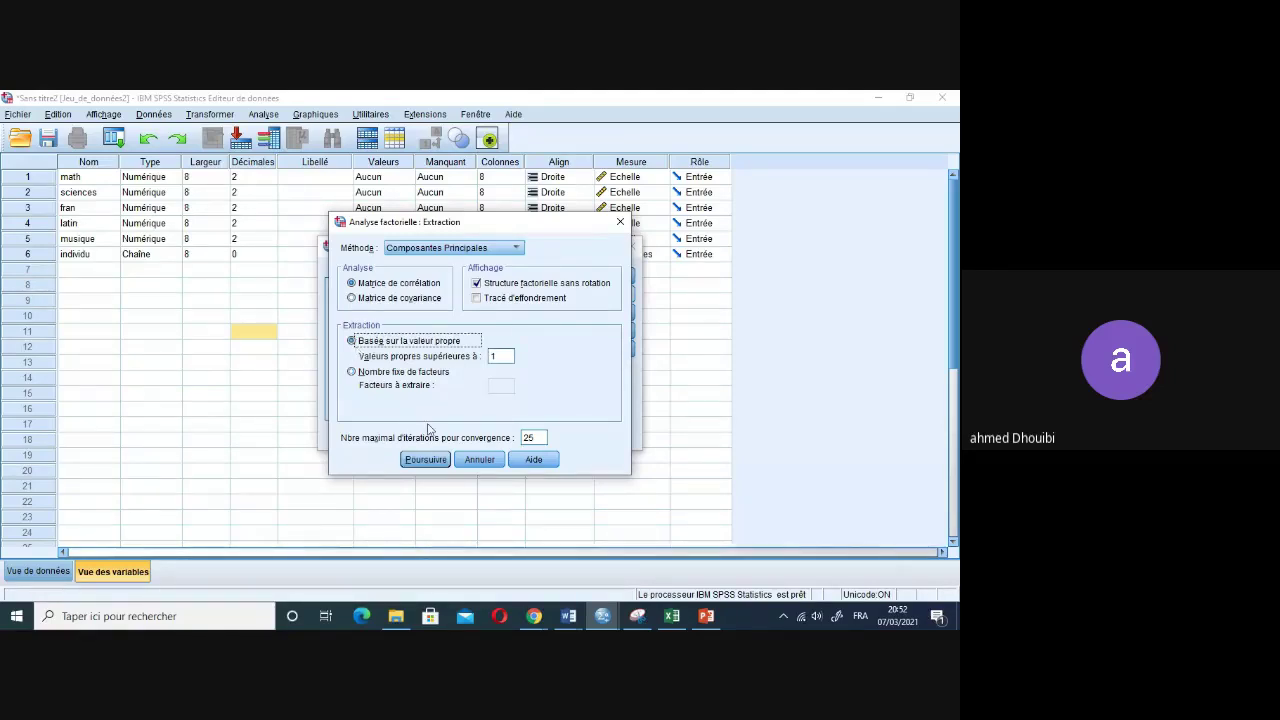
click(428, 460)
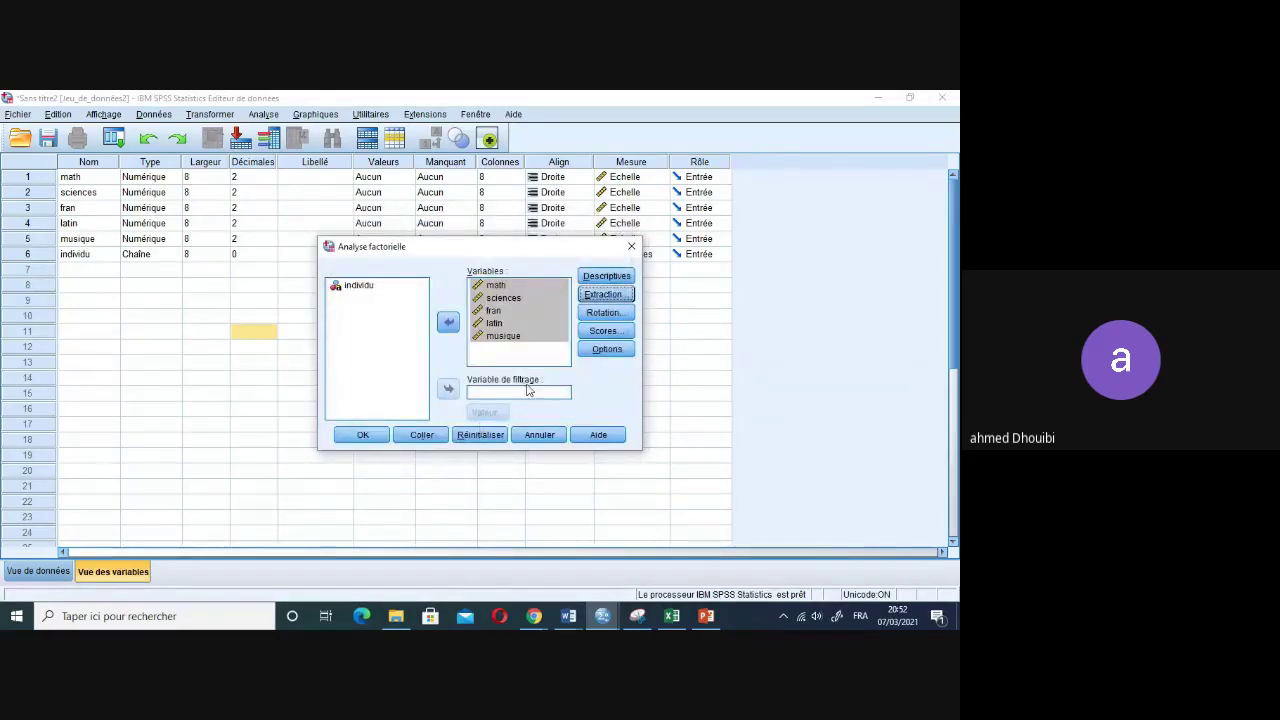
Run the factor analysis and check its descriptive statistics output.
click(364, 435)
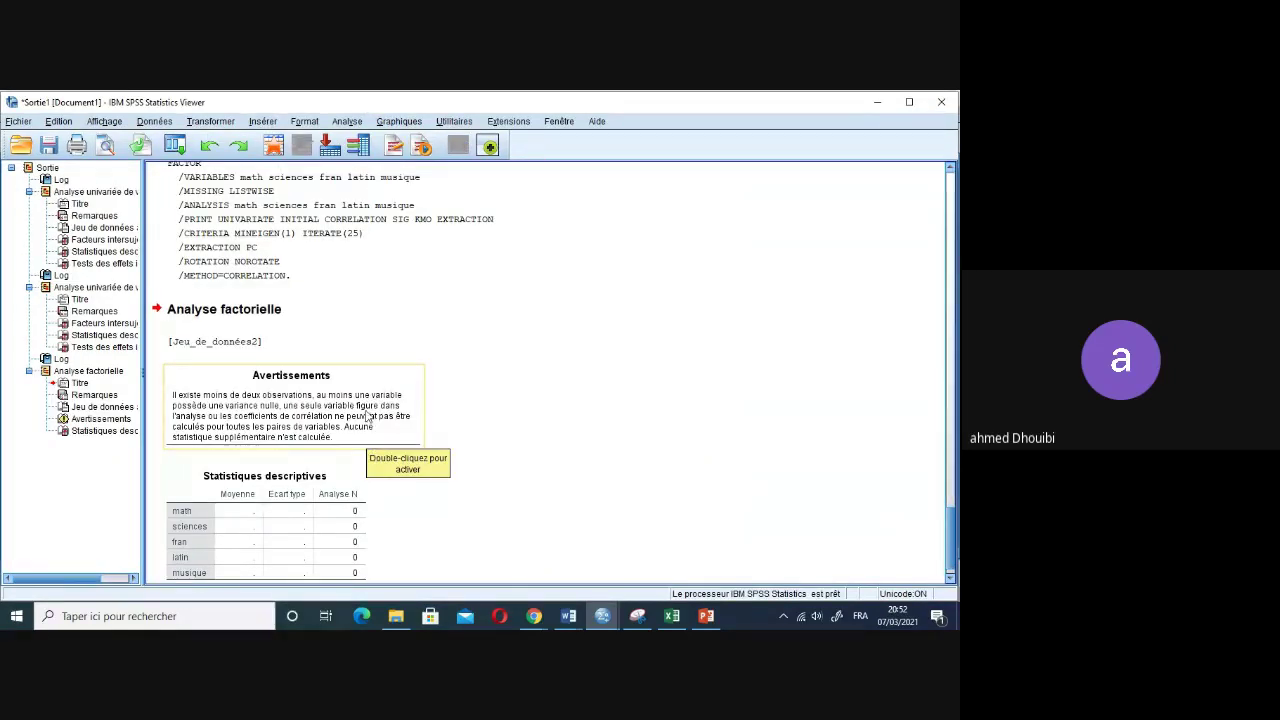
scroll(484, 453, down, 1)
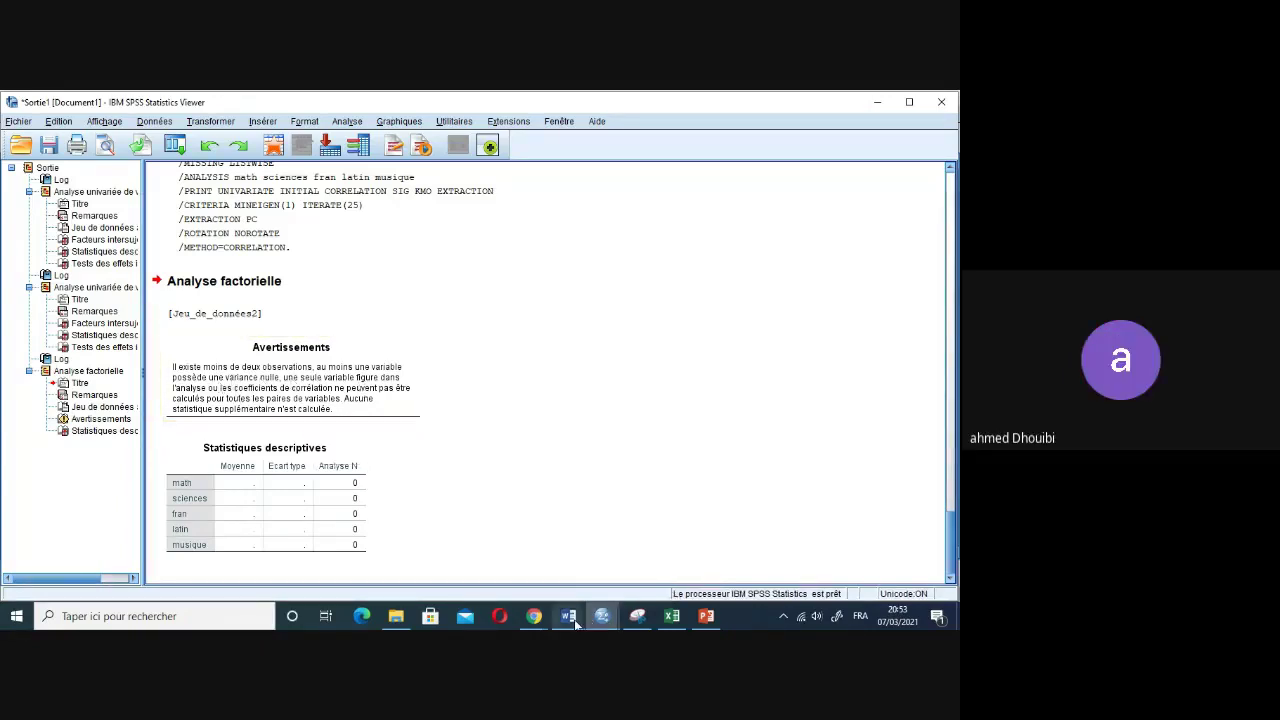
mouse_move(572, 620)
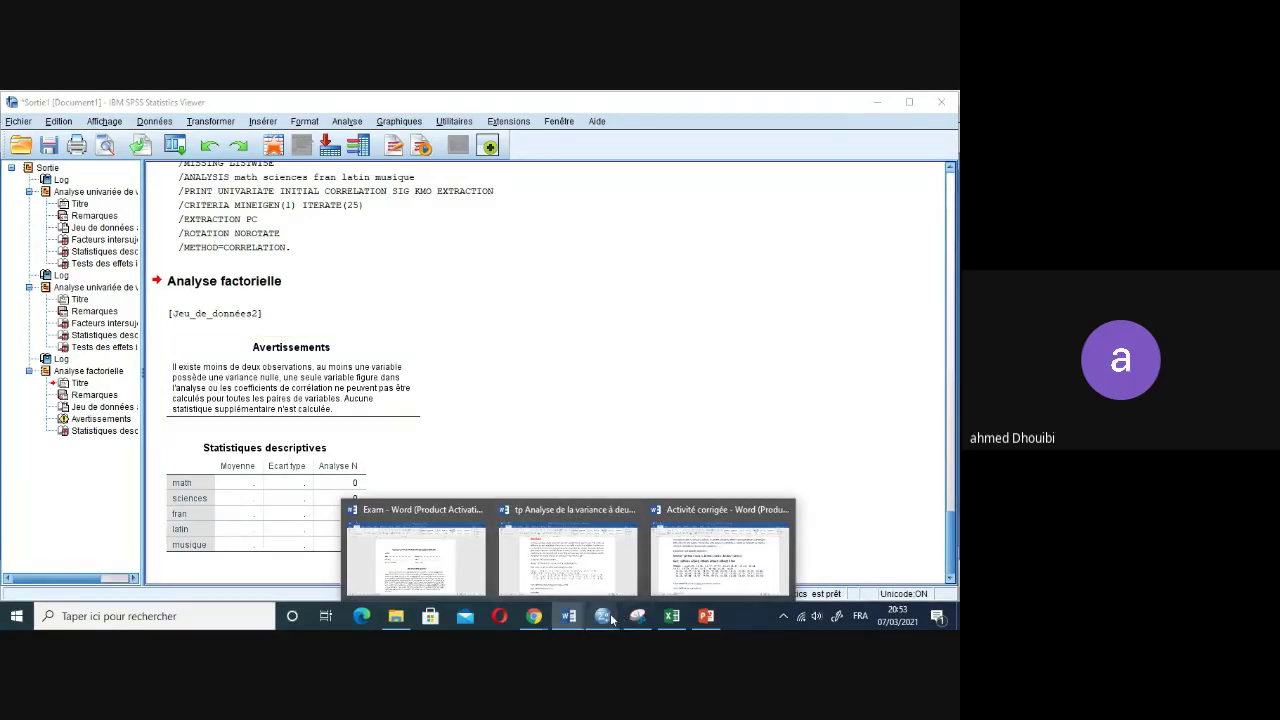
click(580, 560)
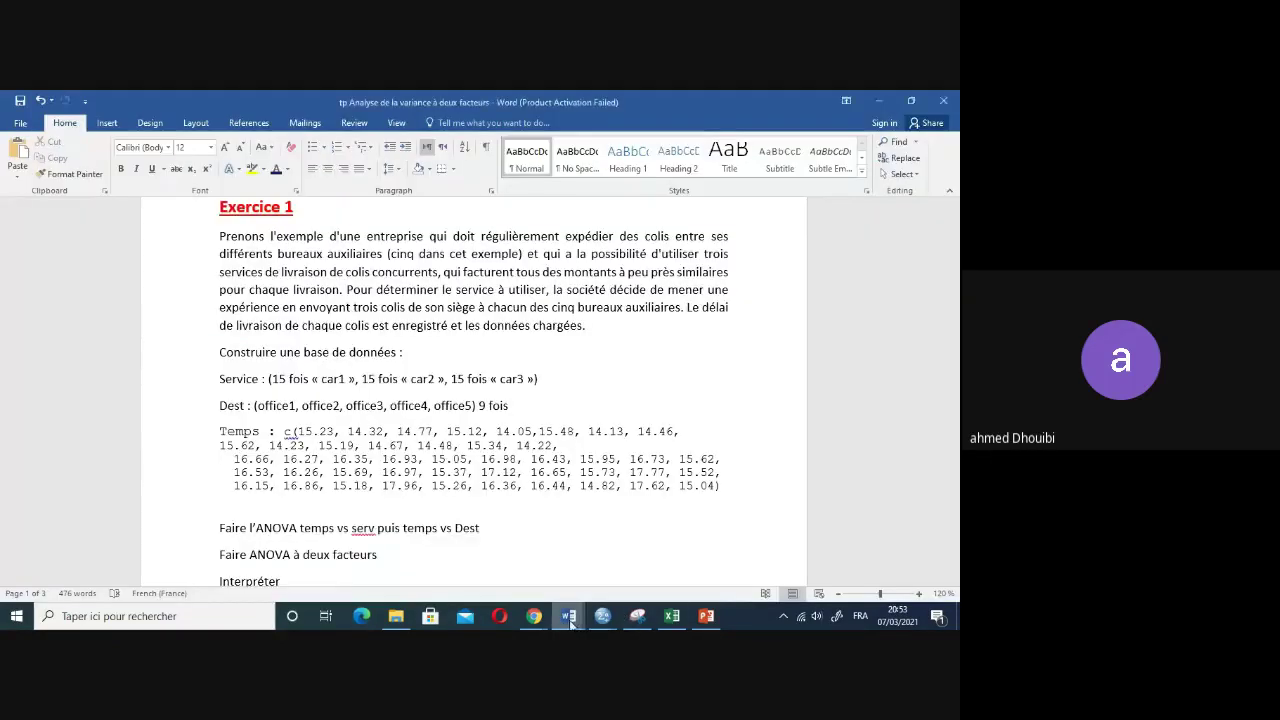
mouse_move(605, 619)
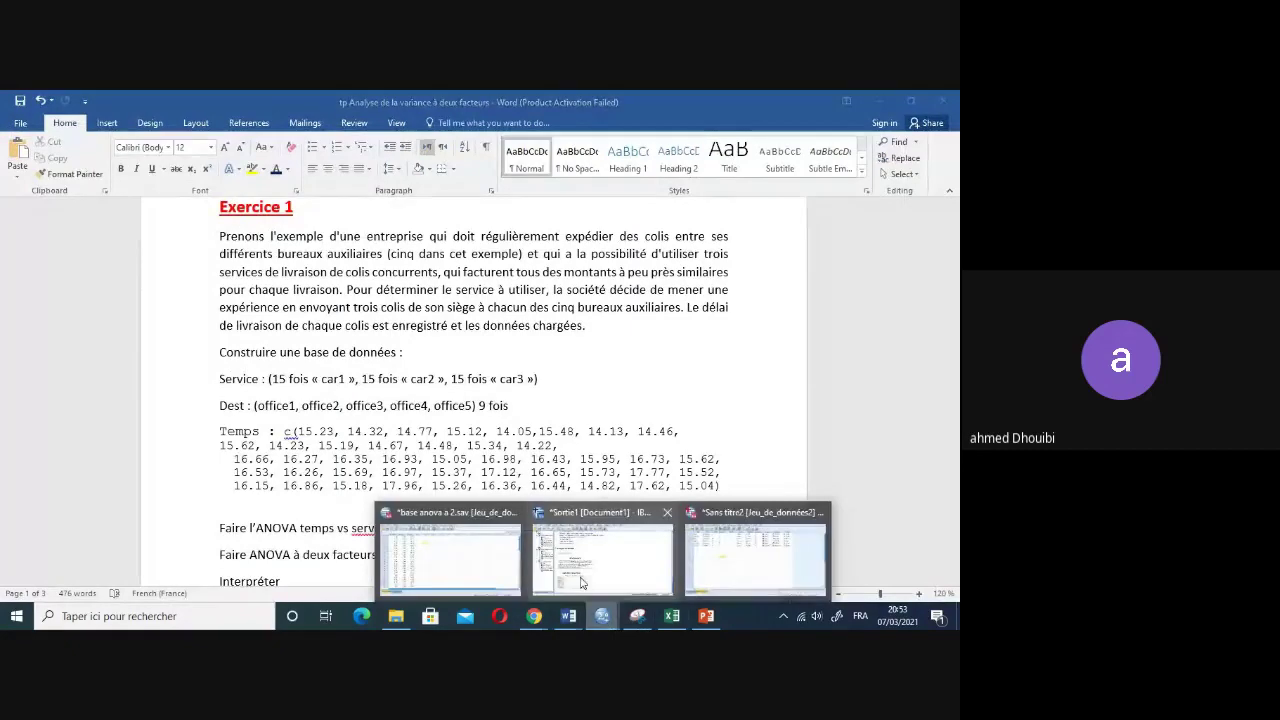
click(586, 583)
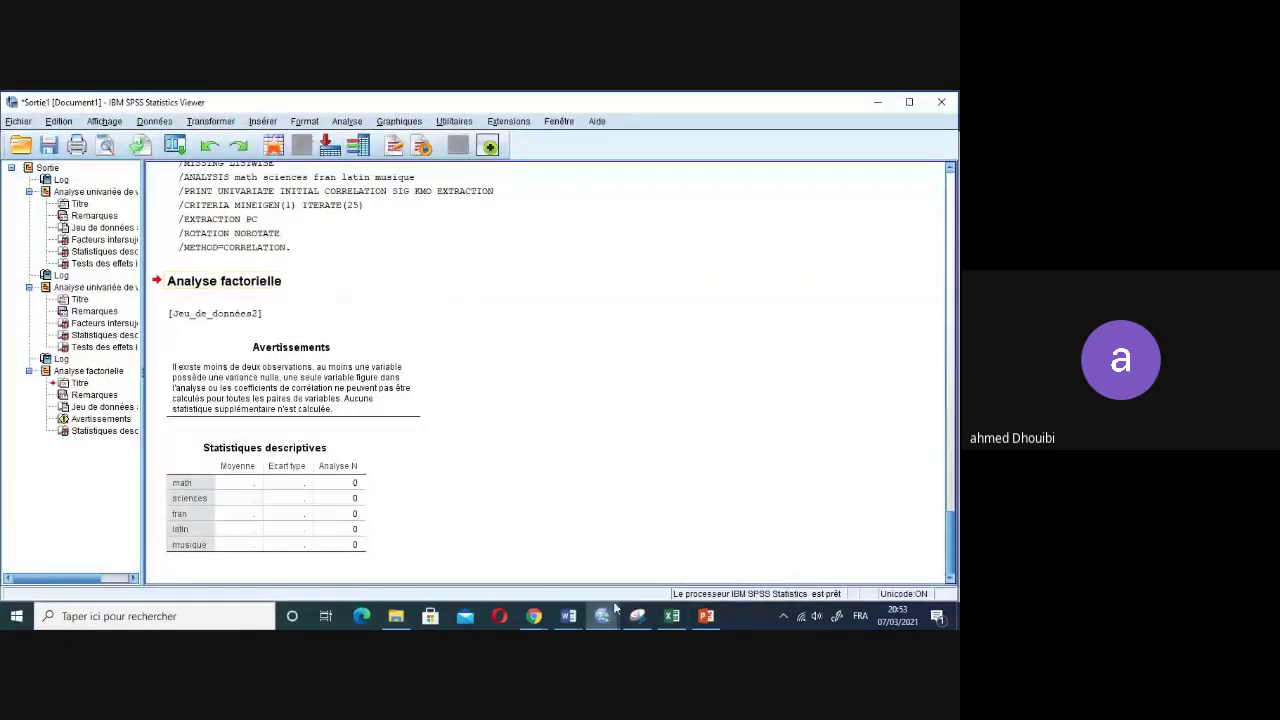
Switch to the Sans titre2 dataset and display its data view to check the entered cases.
mouse_move(605, 619)
click(729, 572)
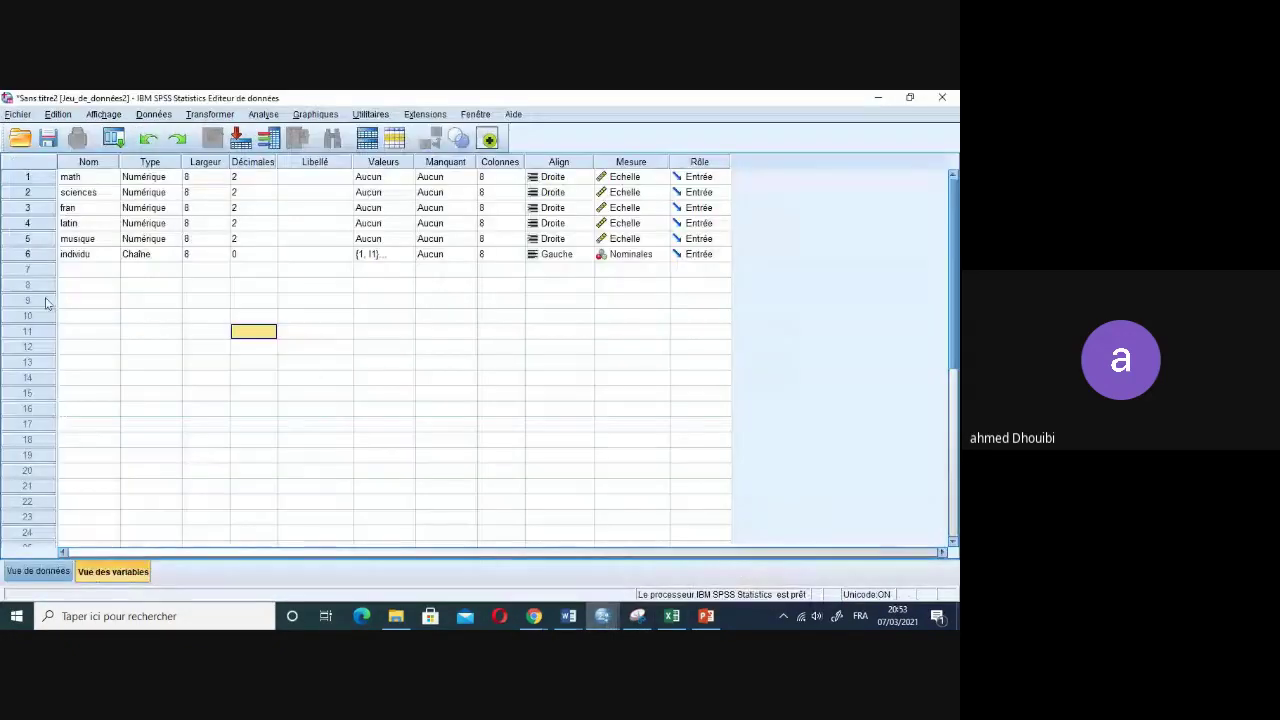
click(48, 572)
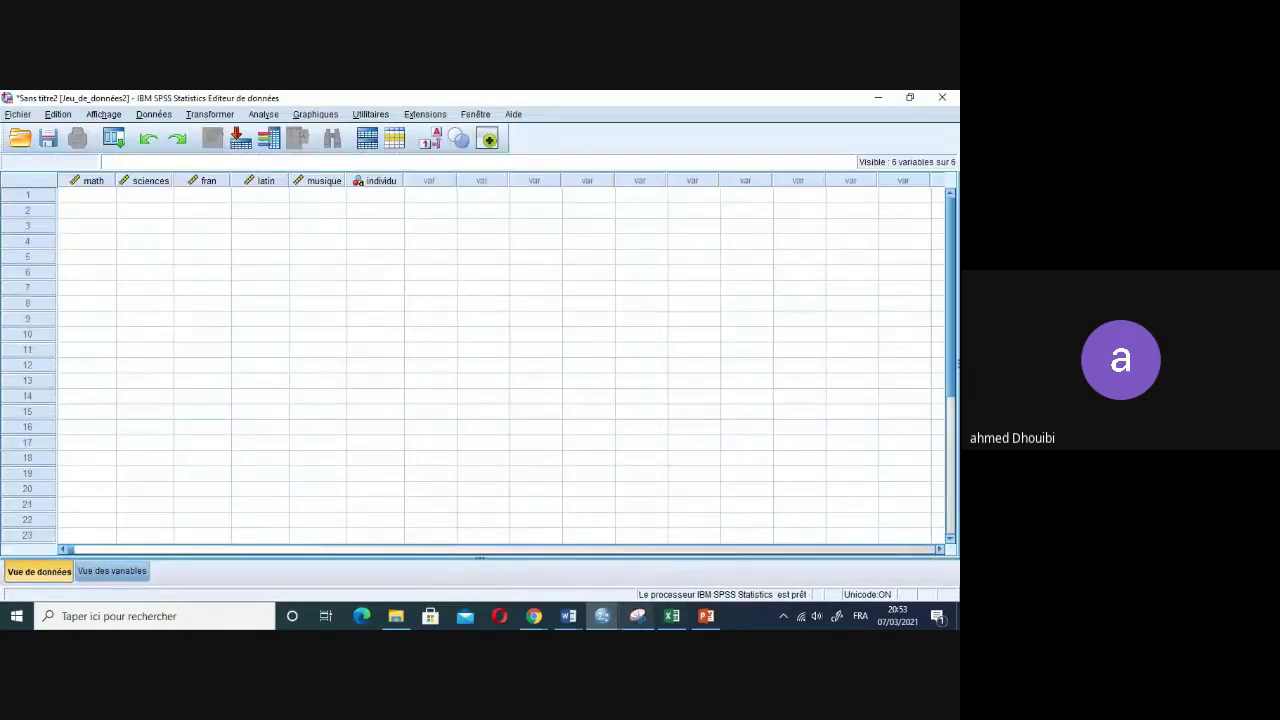
Switch to the PowerPoint presentation and copy the Math through Musique scores of I1 to I9 from the table on slide 9.
click(706, 617)
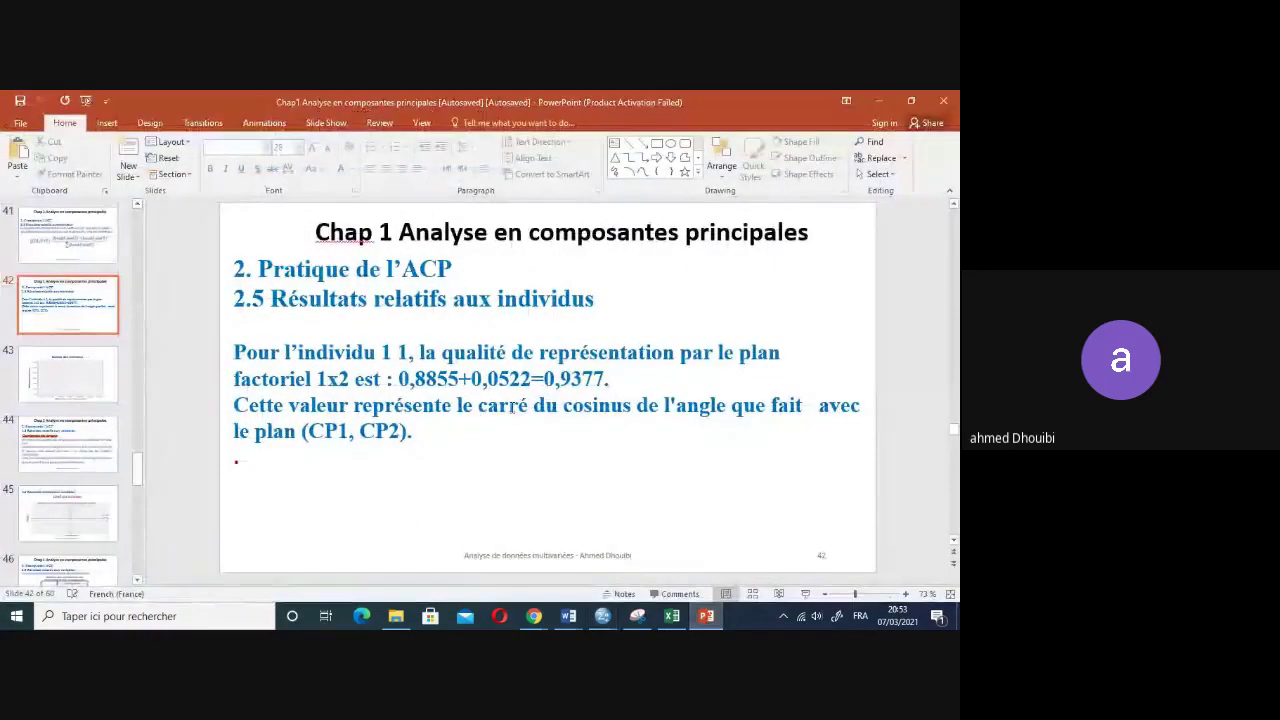
scroll(415, 402, down, 1)
scroll(415, 402, up, 2)
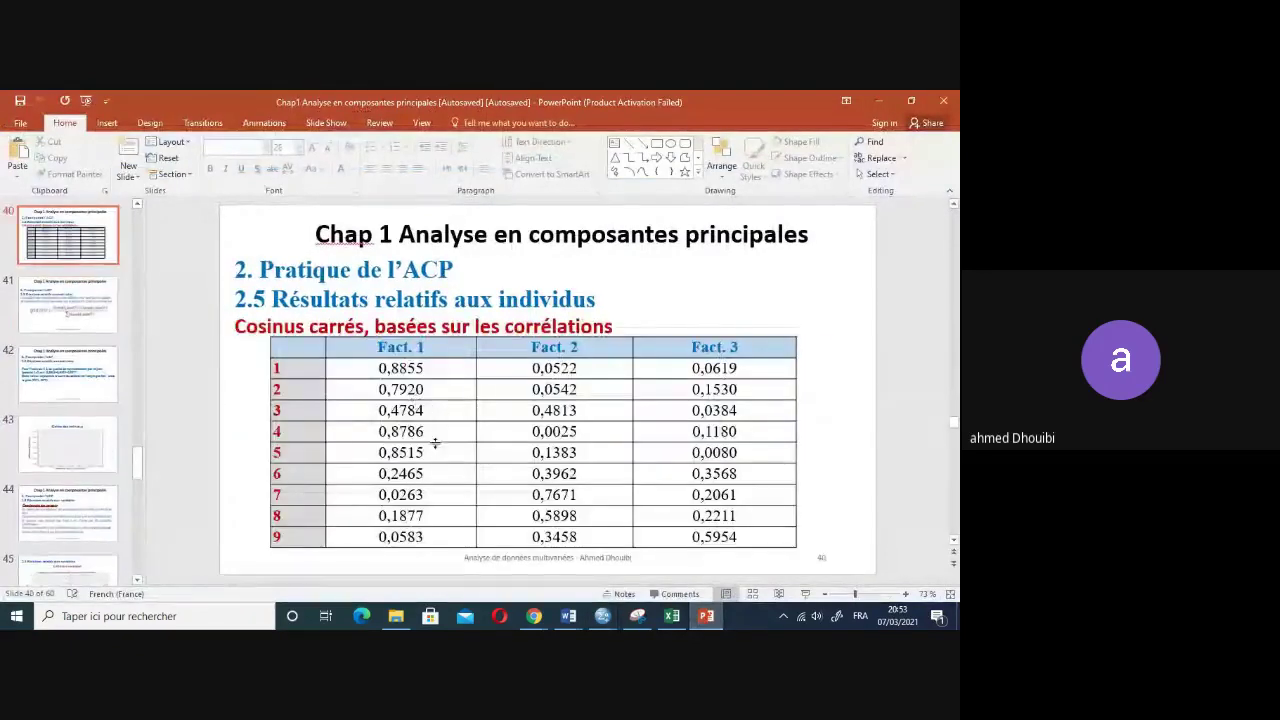
scroll(425, 418, up, 2)
scroll(425, 418, up, 15)
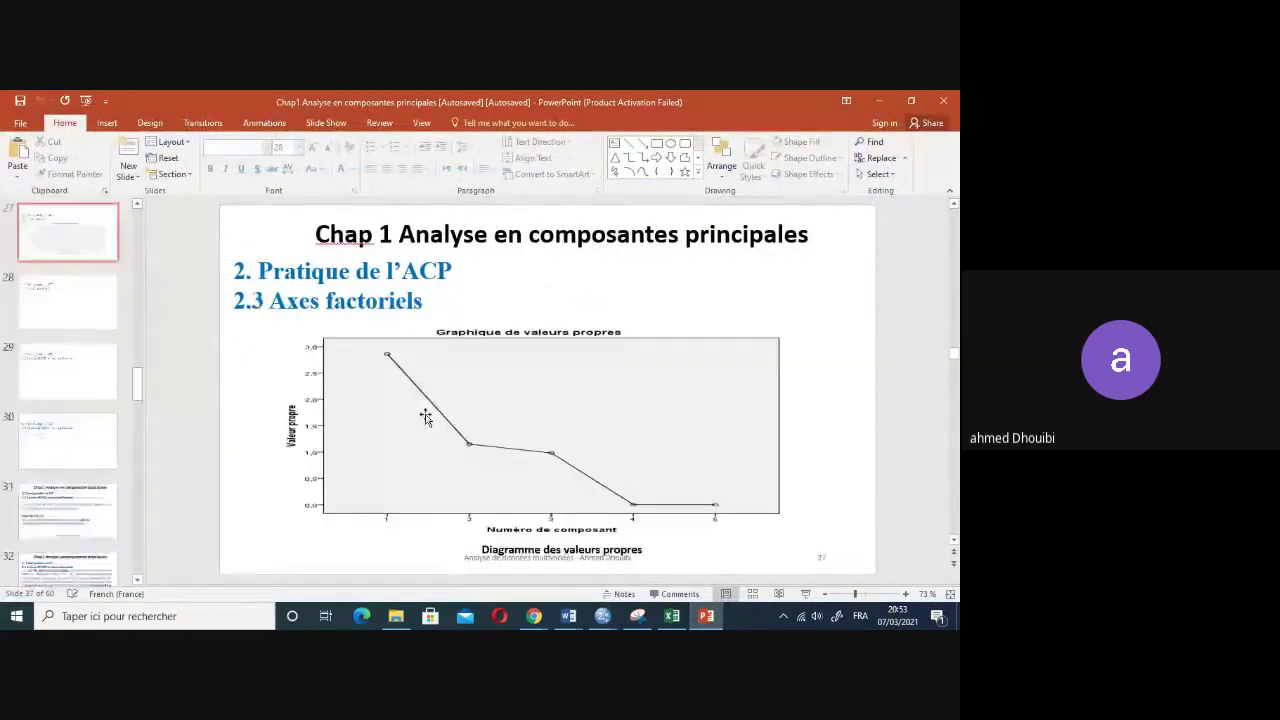
scroll(425, 418, up, 10)
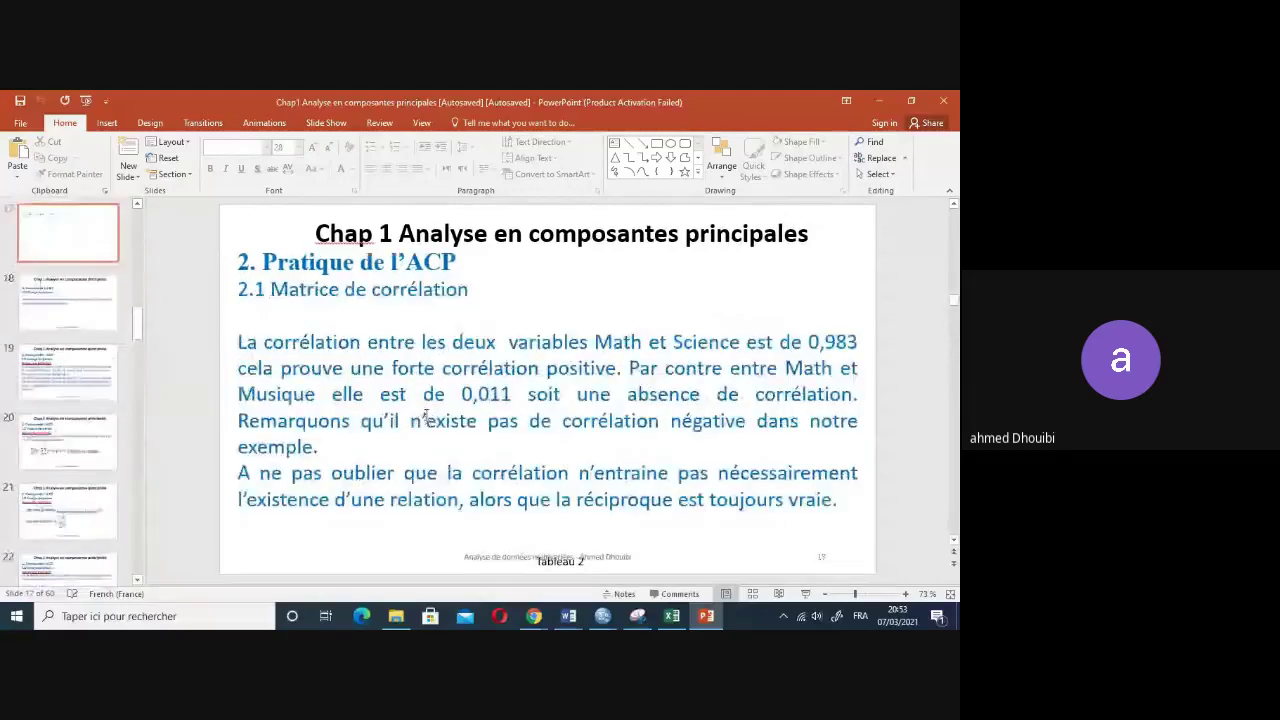
scroll(425, 418, up, 1)
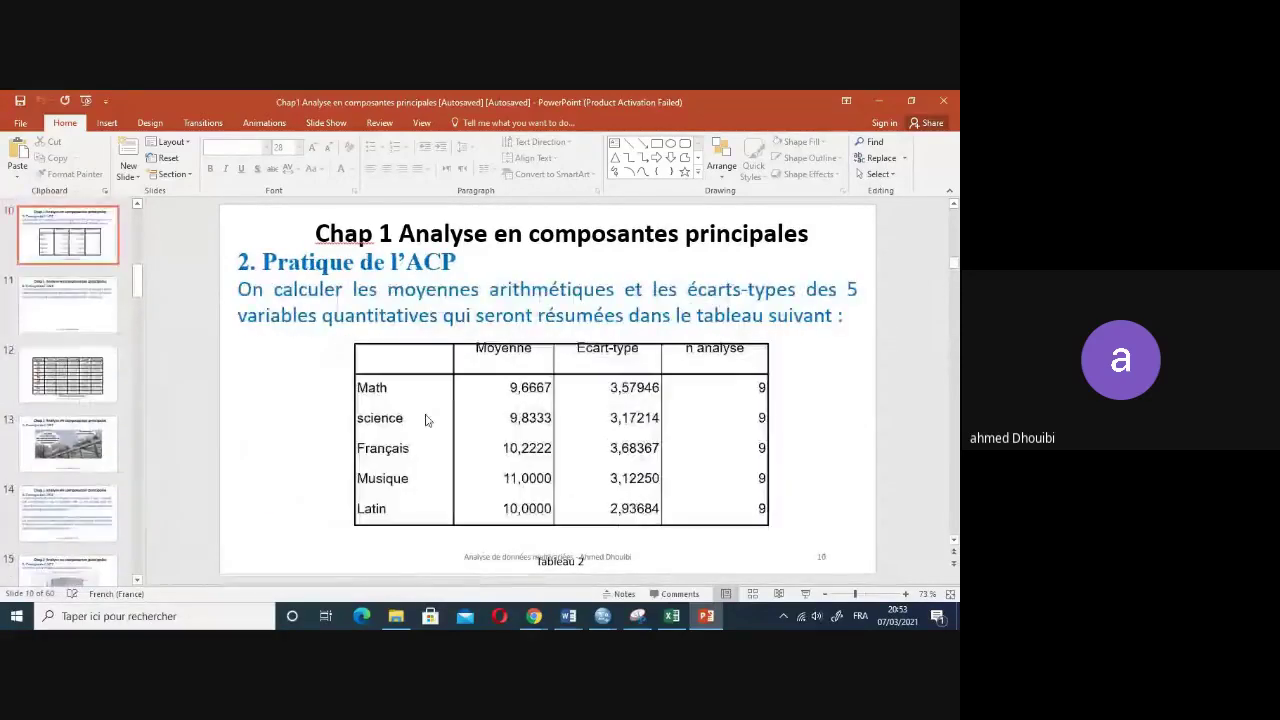
scroll(425, 414, up, 4)
scroll(425, 414, up, 7)
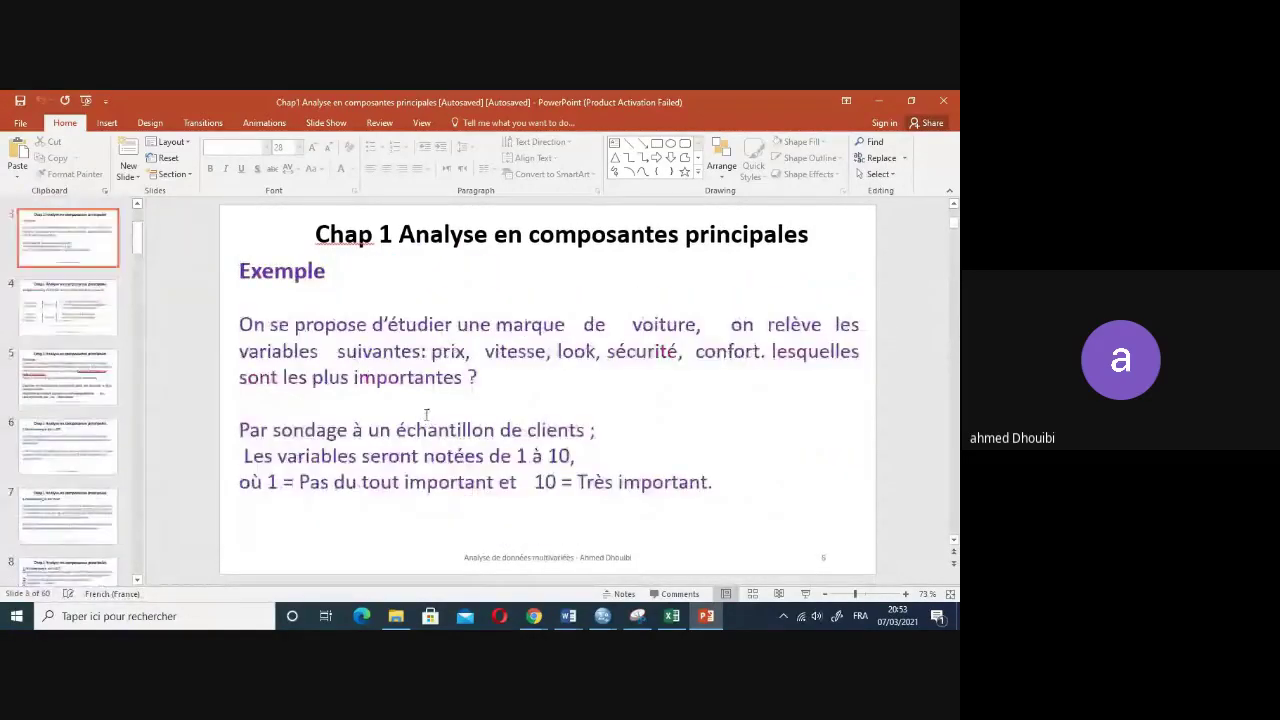
scroll(426, 415, down, 10)
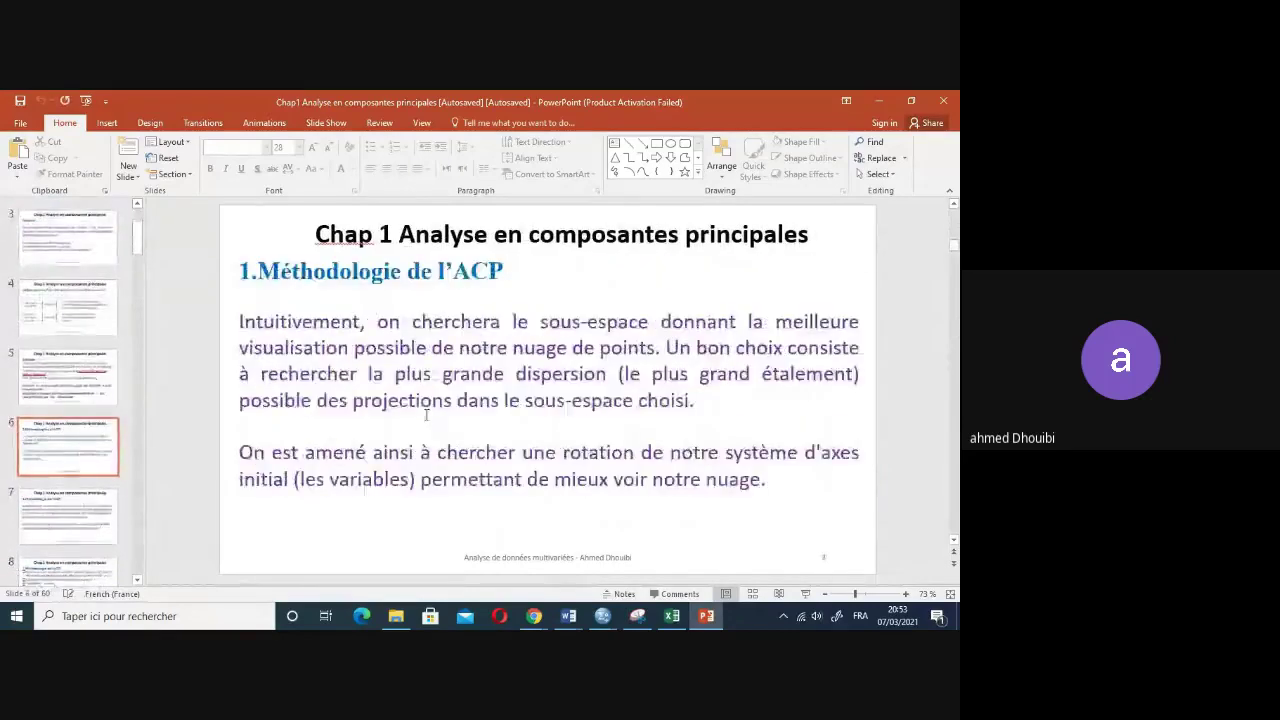
scroll(375, 401, up, 2)
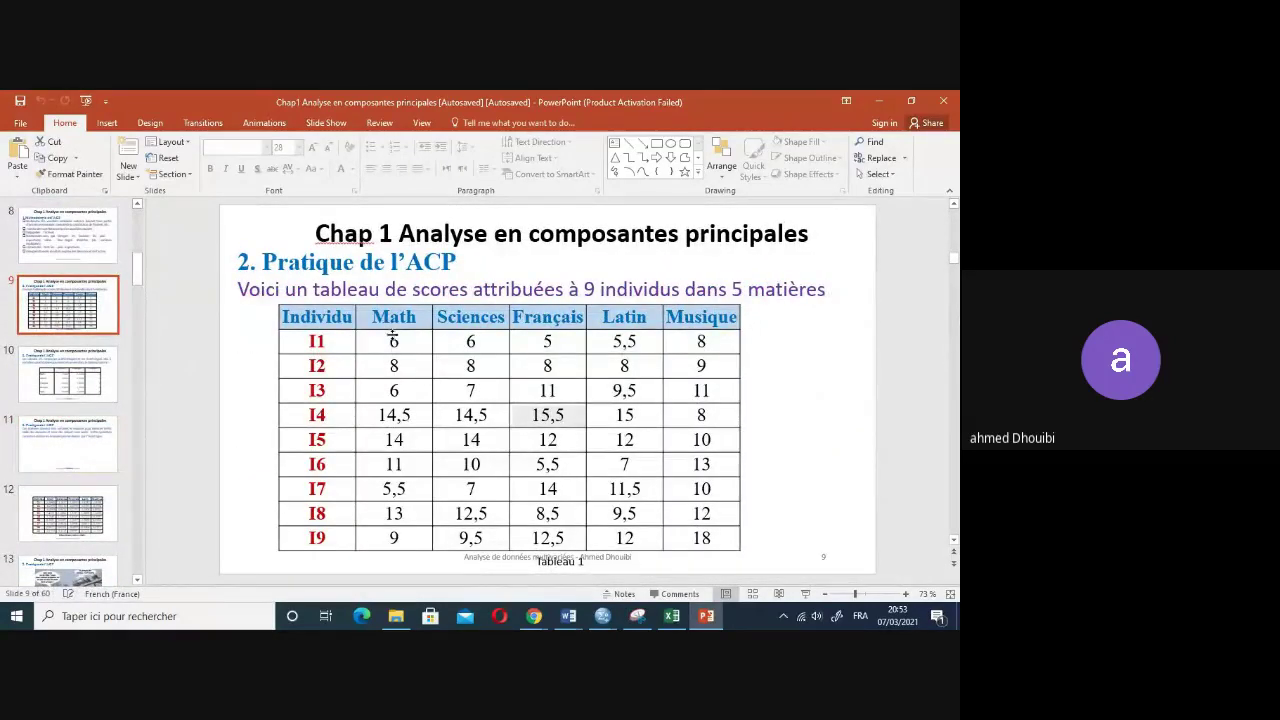
drag(389, 341, 704, 538)
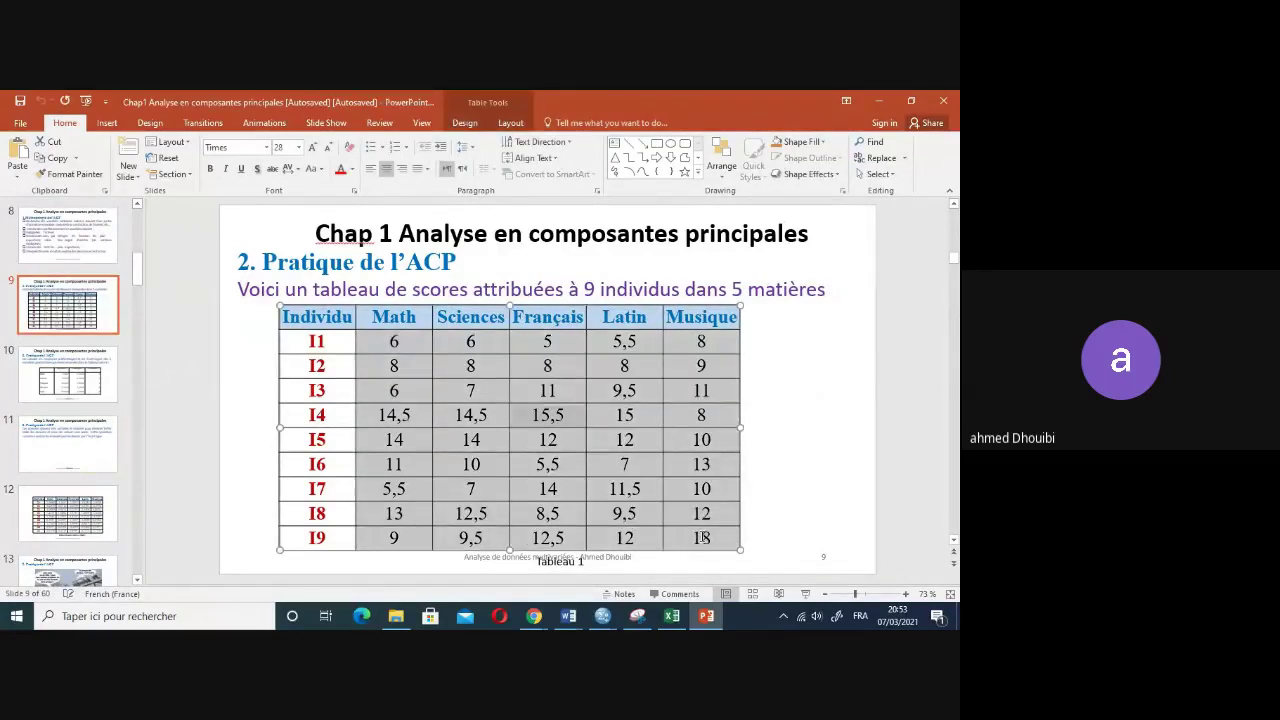
right_click(448, 395)
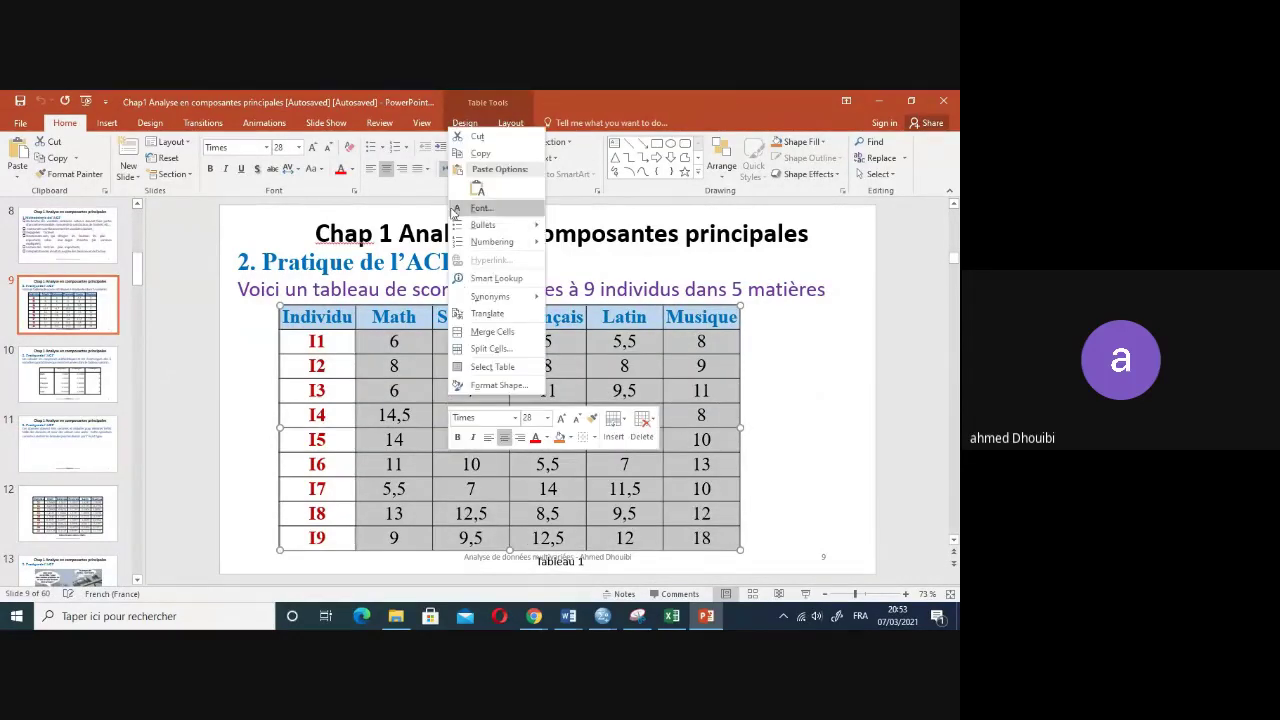
click(470, 160)
Switch to the Sans titre2 dataset in SPSS and try to paste the copied scores into cases 1 to 9.
click(602, 616)
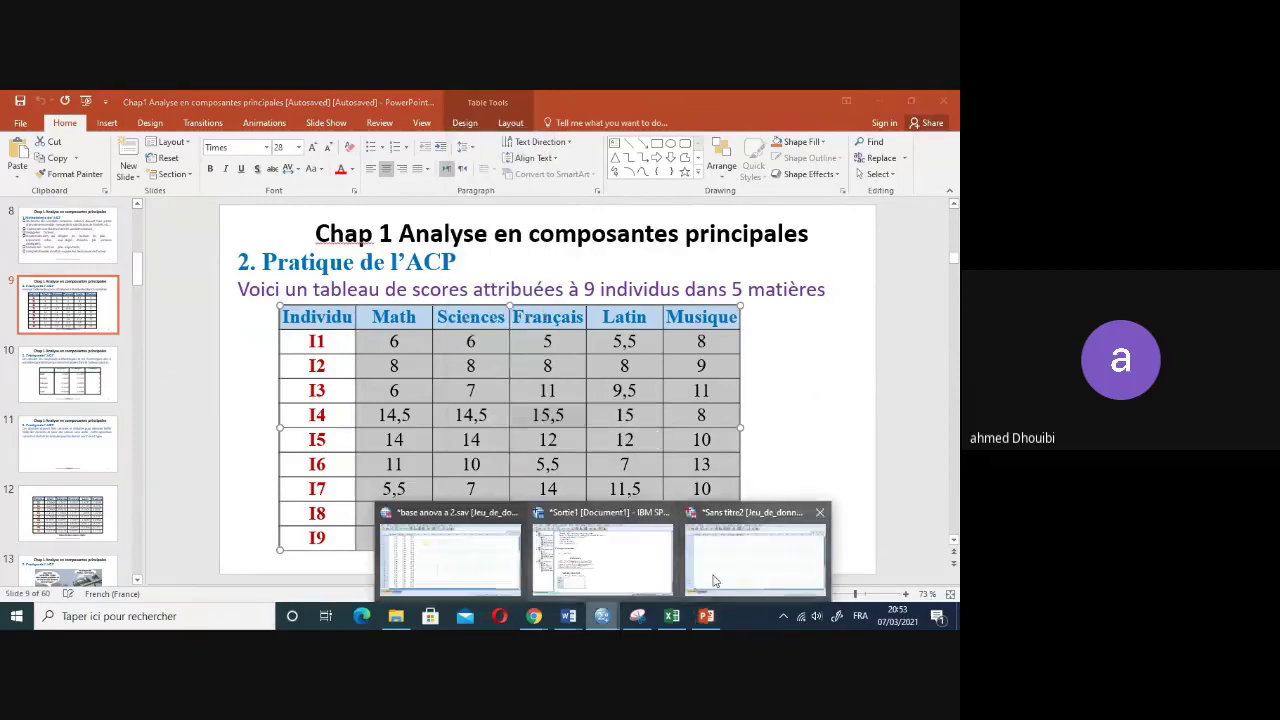
click(744, 595)
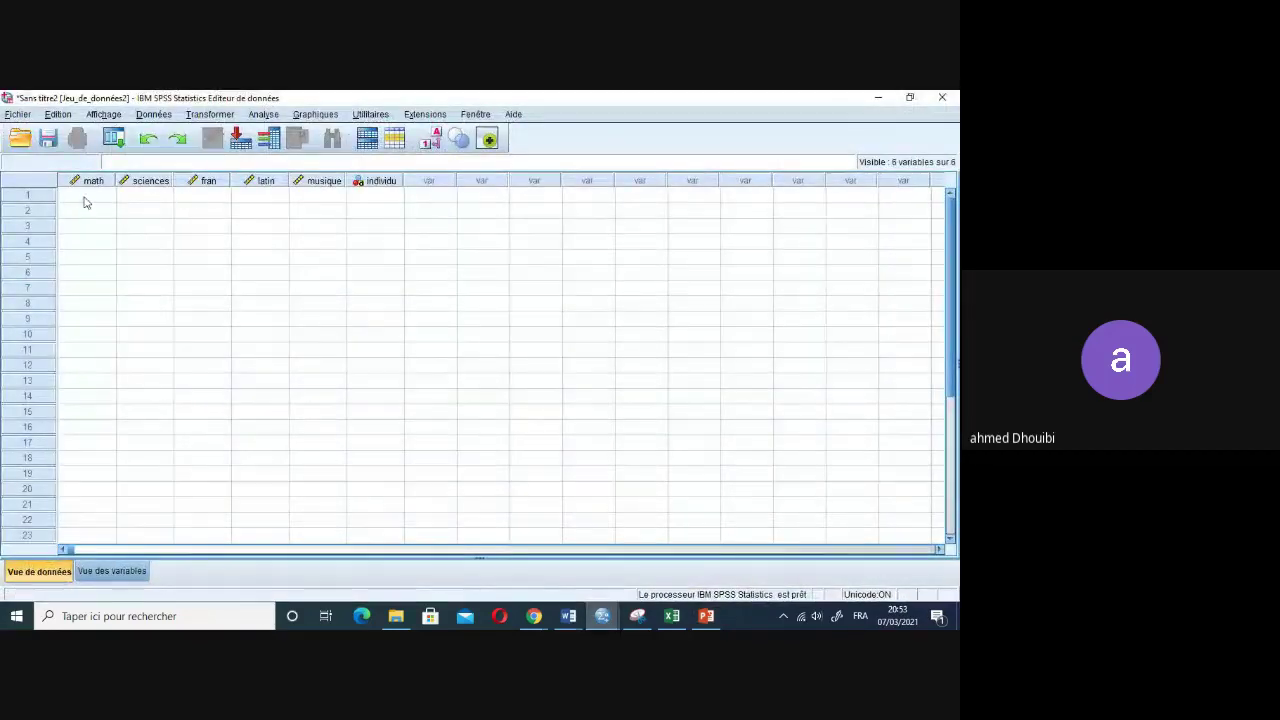
drag(74, 196, 366, 322)
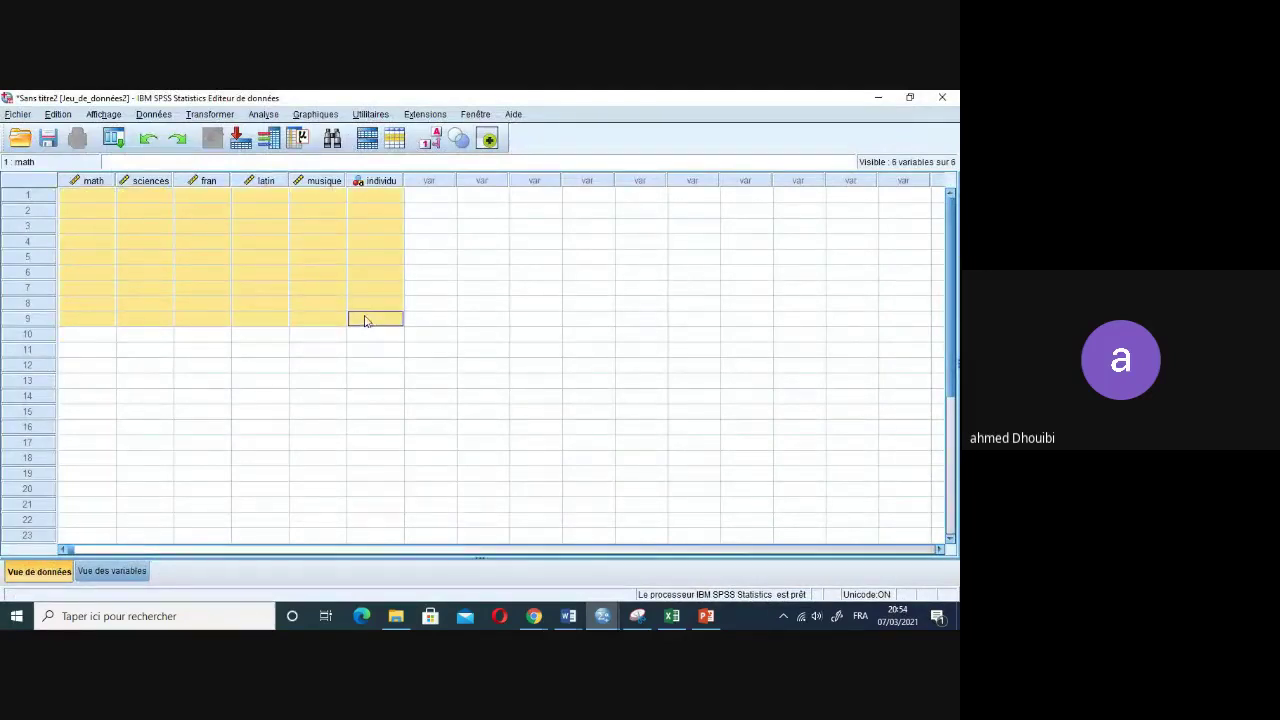
right_click(184, 270)
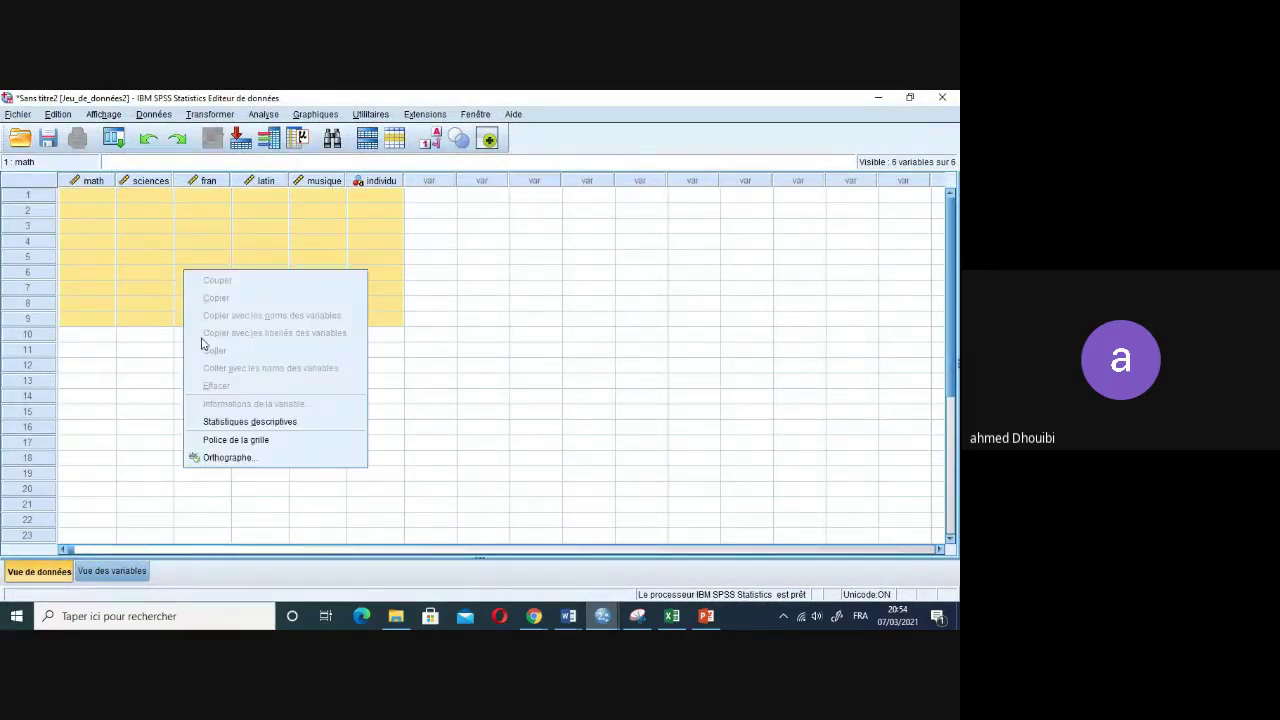
click(147, 304)
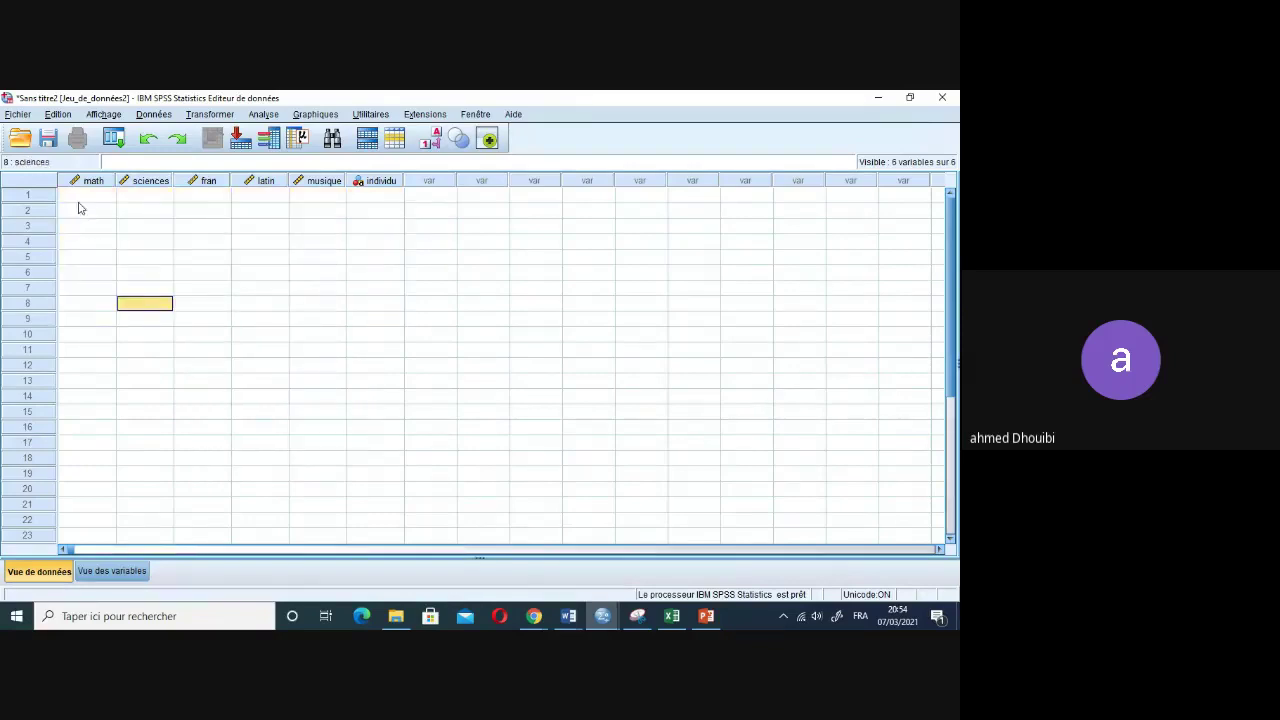
drag(79, 203, 310, 318)
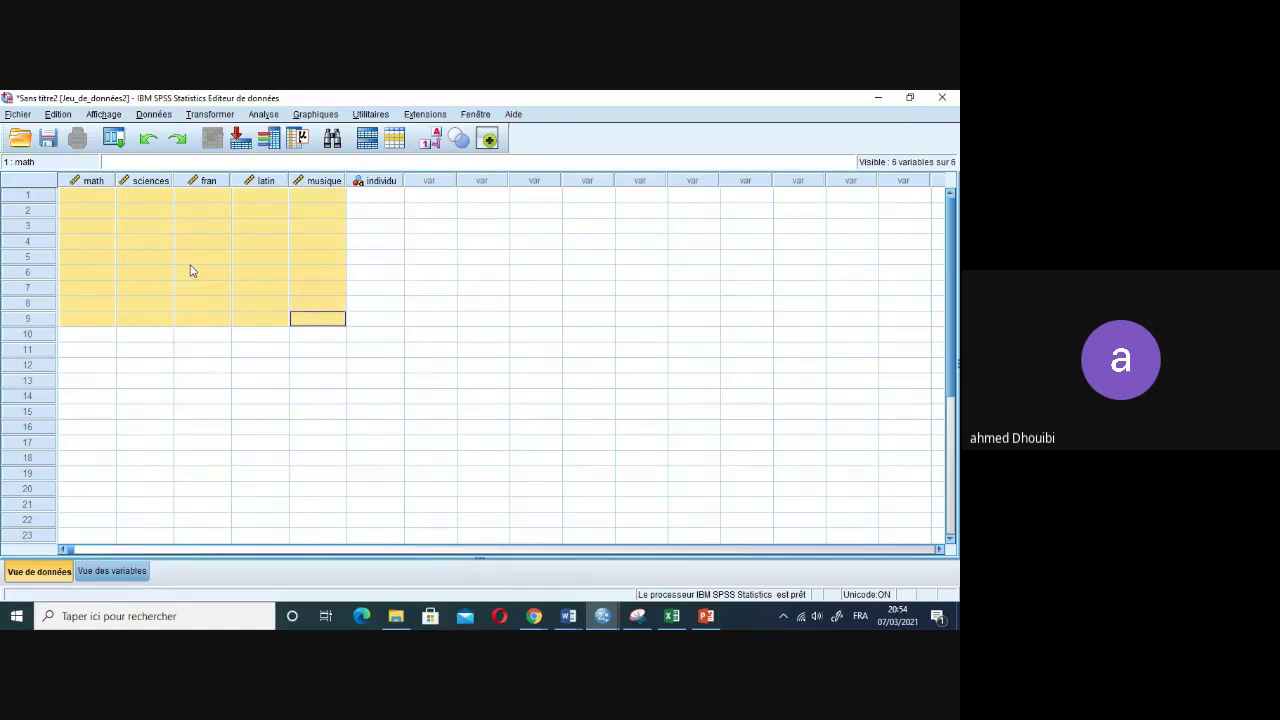
click(708, 616)
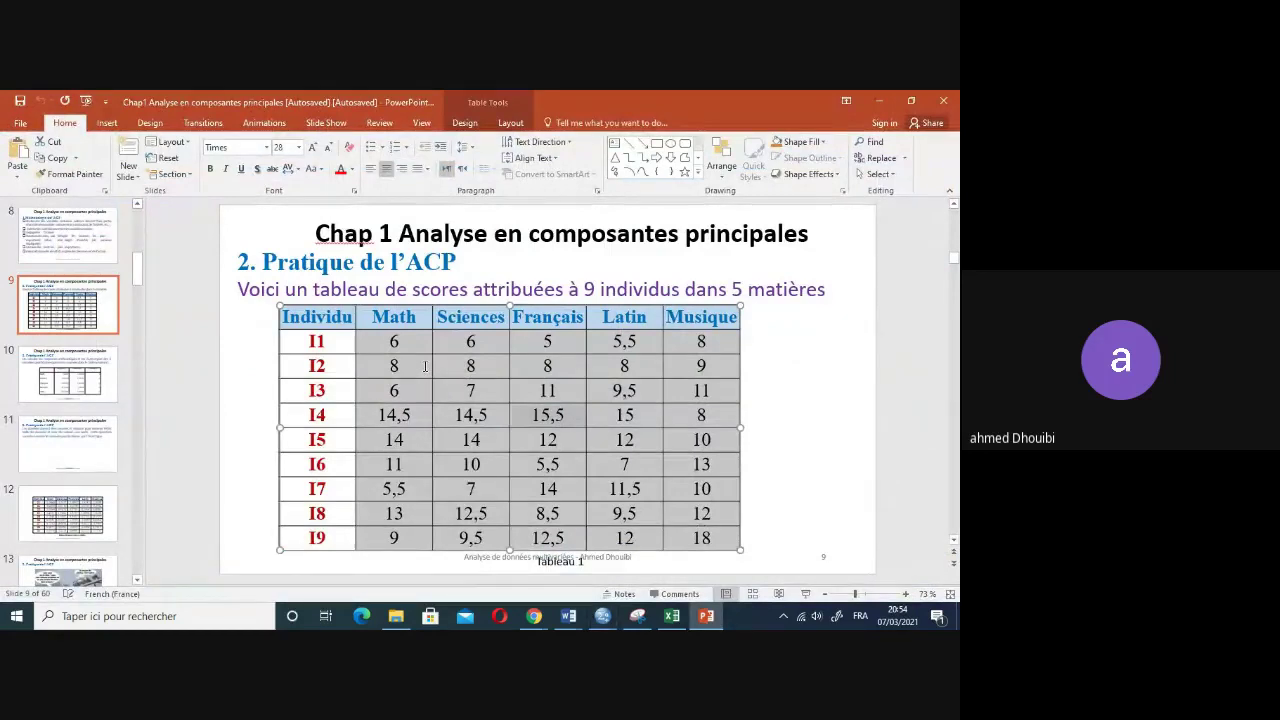
click(602, 616)
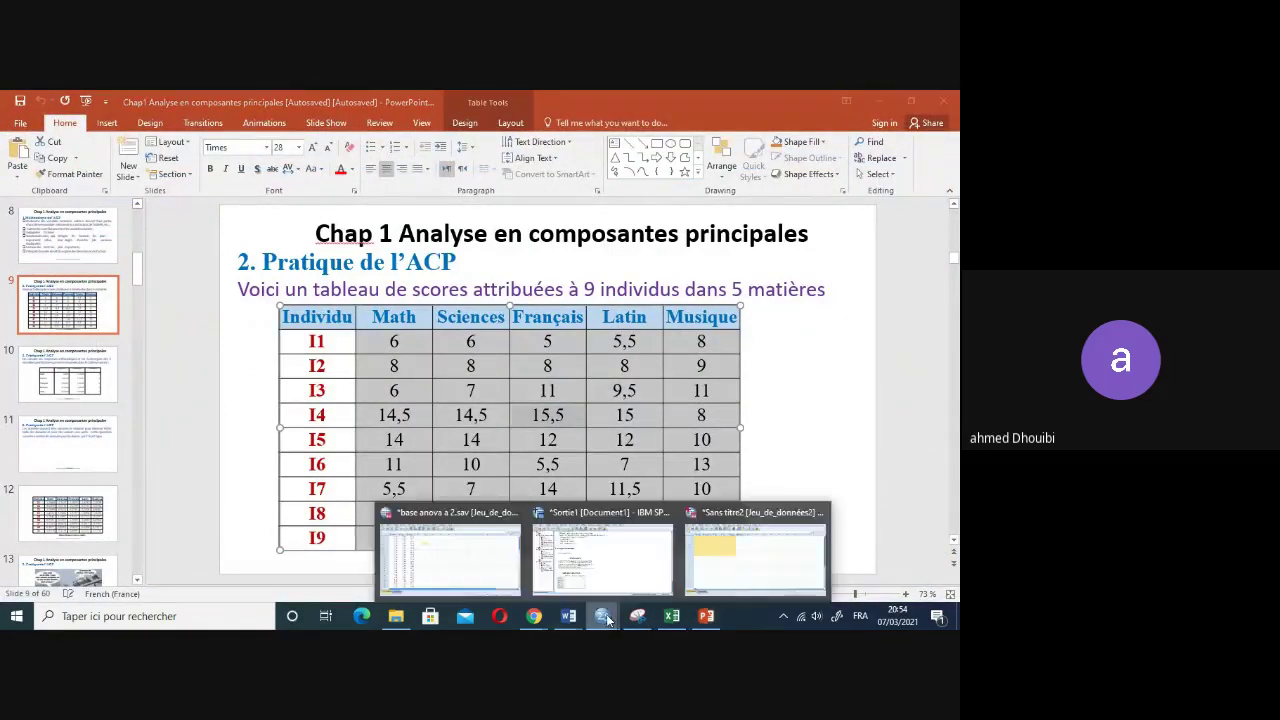
click(729, 574)
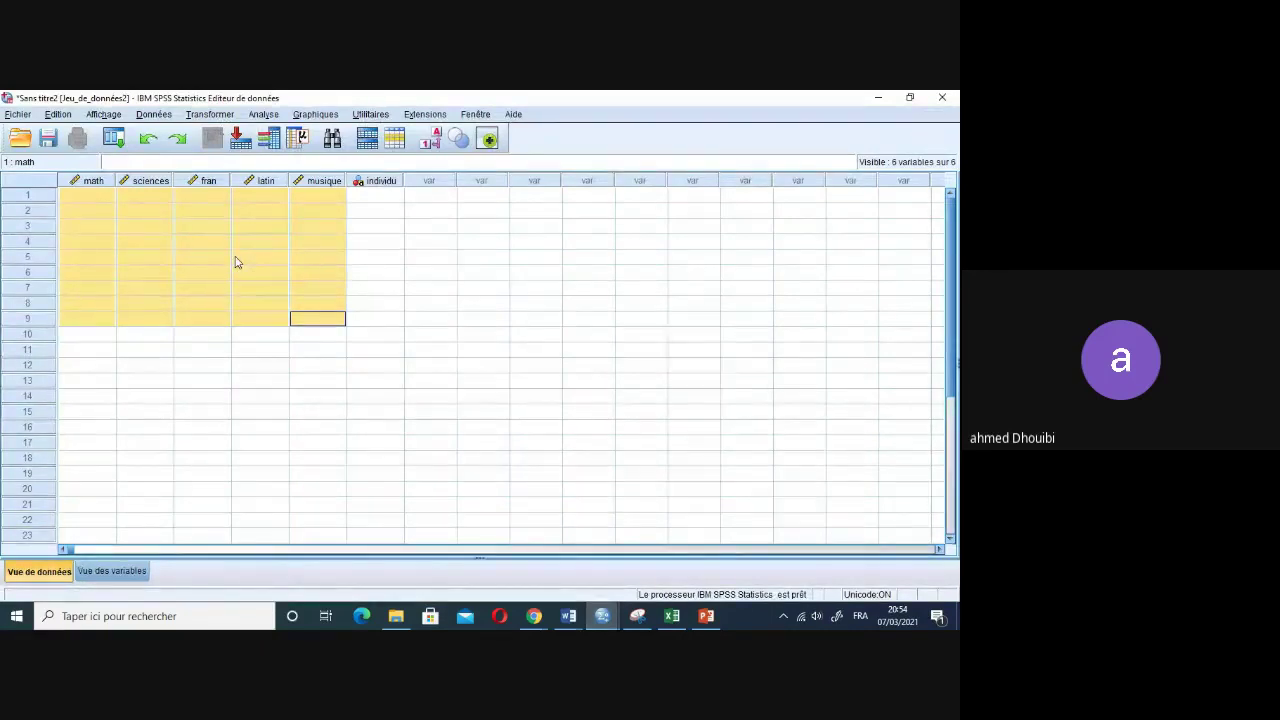
Return to the PowerPoint presentation and copy the Math through Musique scores of I1 to I9 from the slide 9 table again.
click(704, 618)
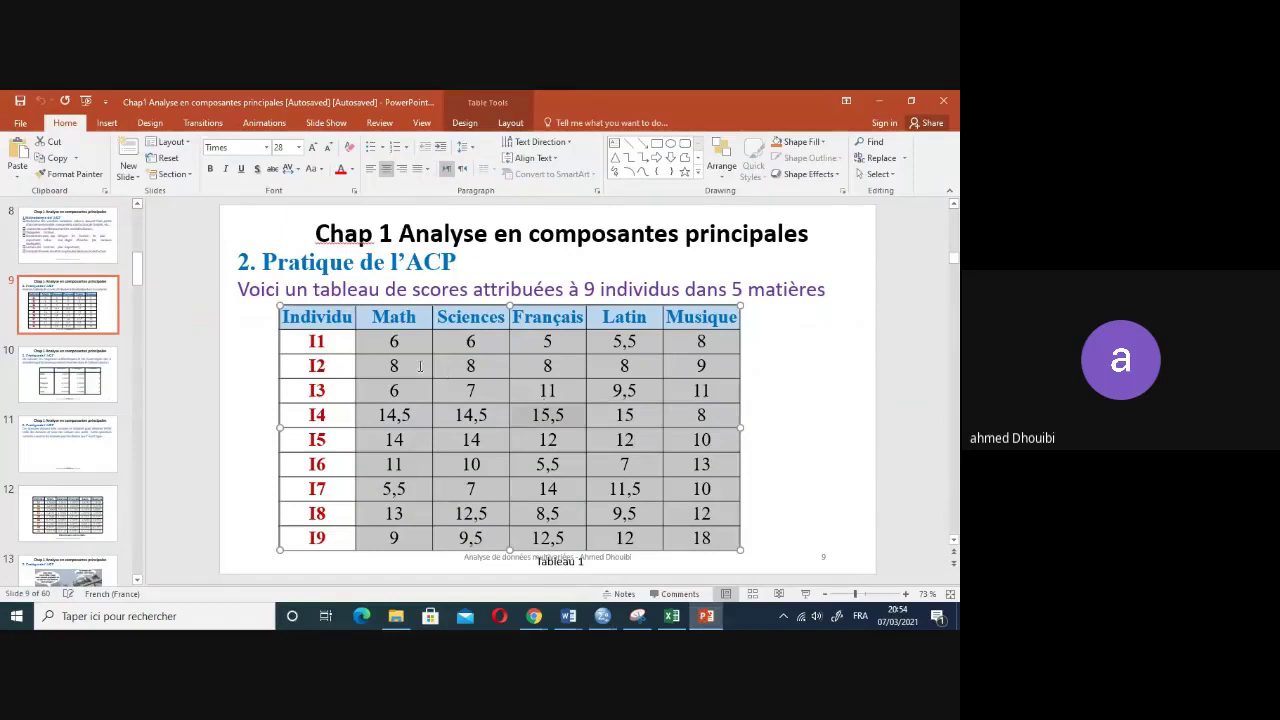
click(420, 366)
drag(389, 334, 682, 537)
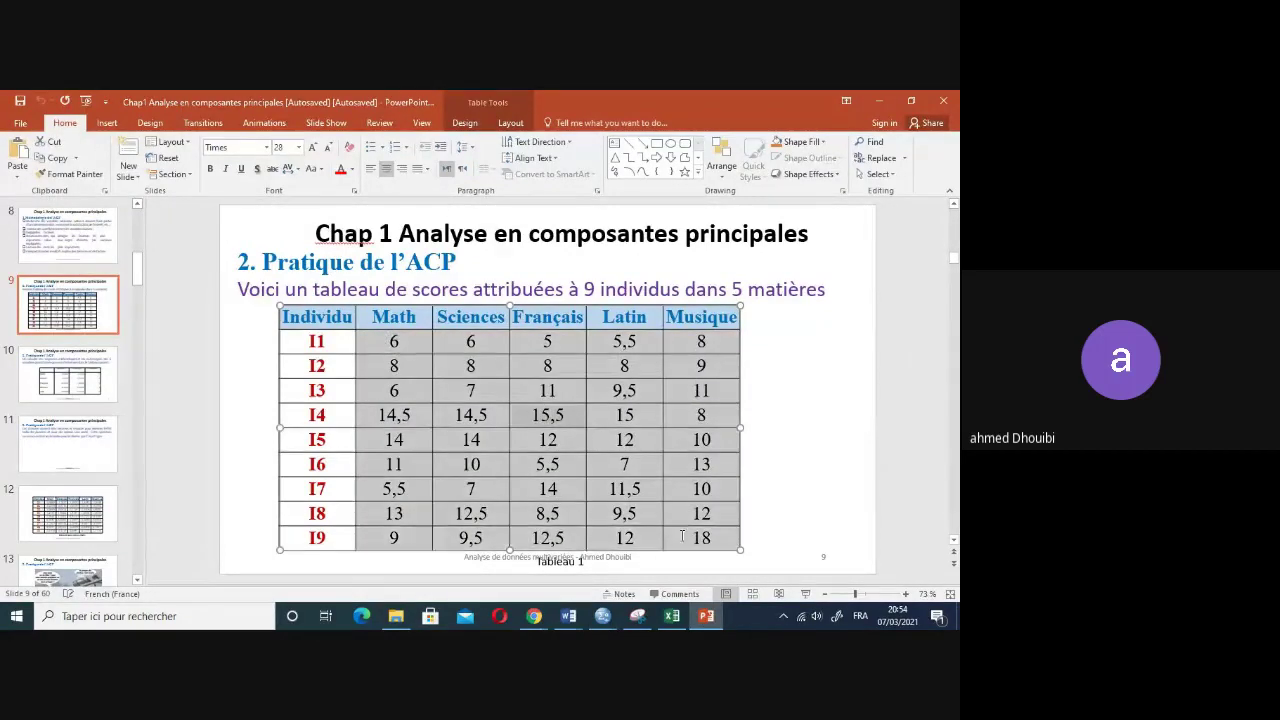
right_click(411, 390)
click(452, 150)
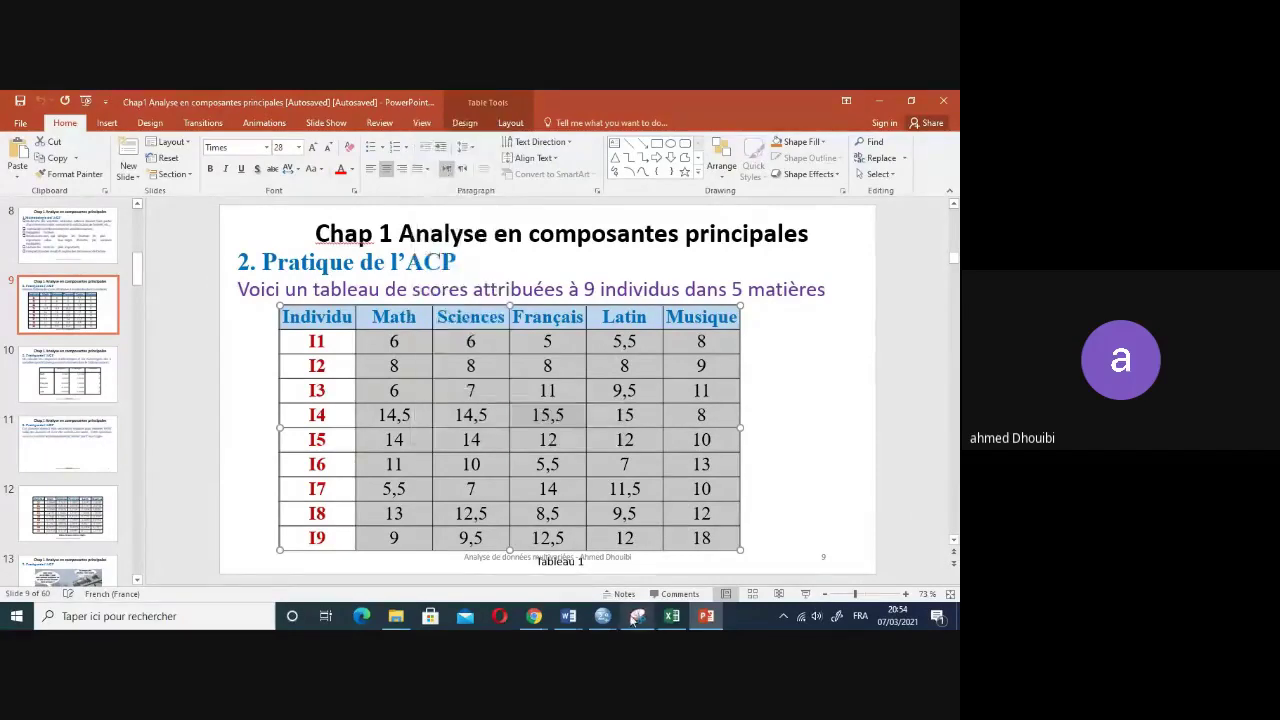
Switch to the Excel workbook Book1 and paste the copied scores into the empty range B42:F50 of Sheet1.
click(672, 616)
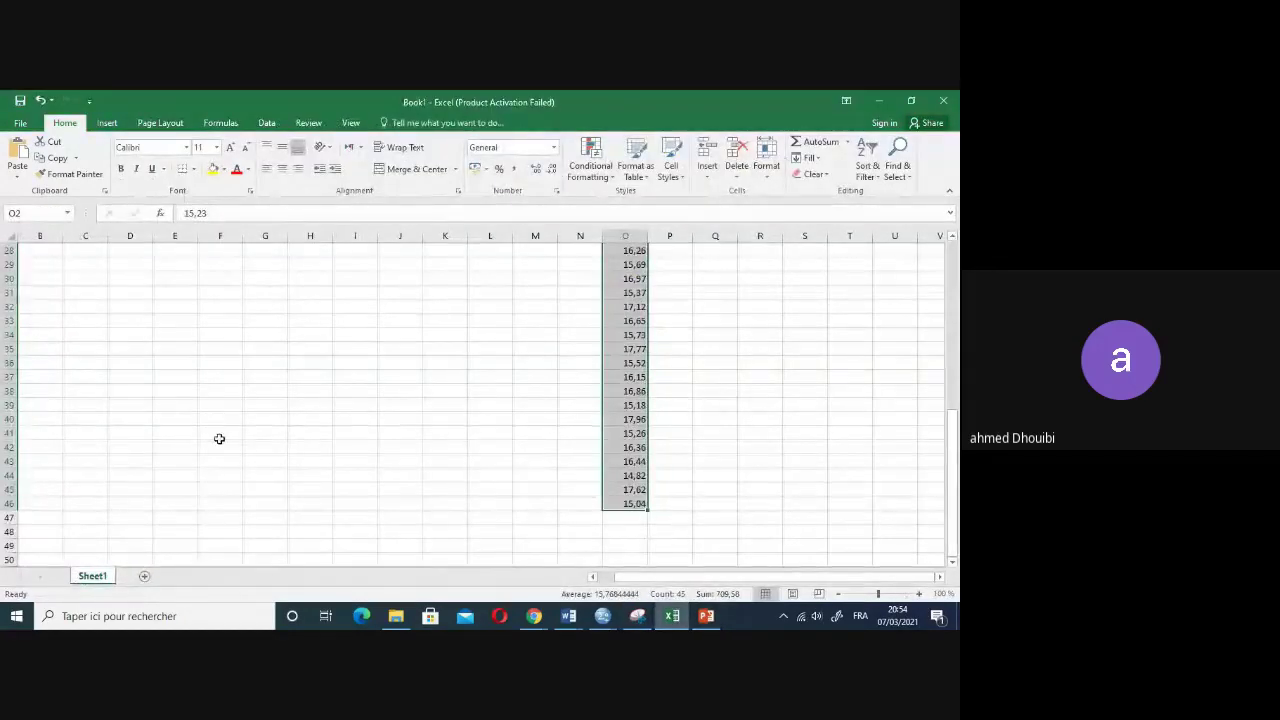
scroll(219, 438, down, 2)
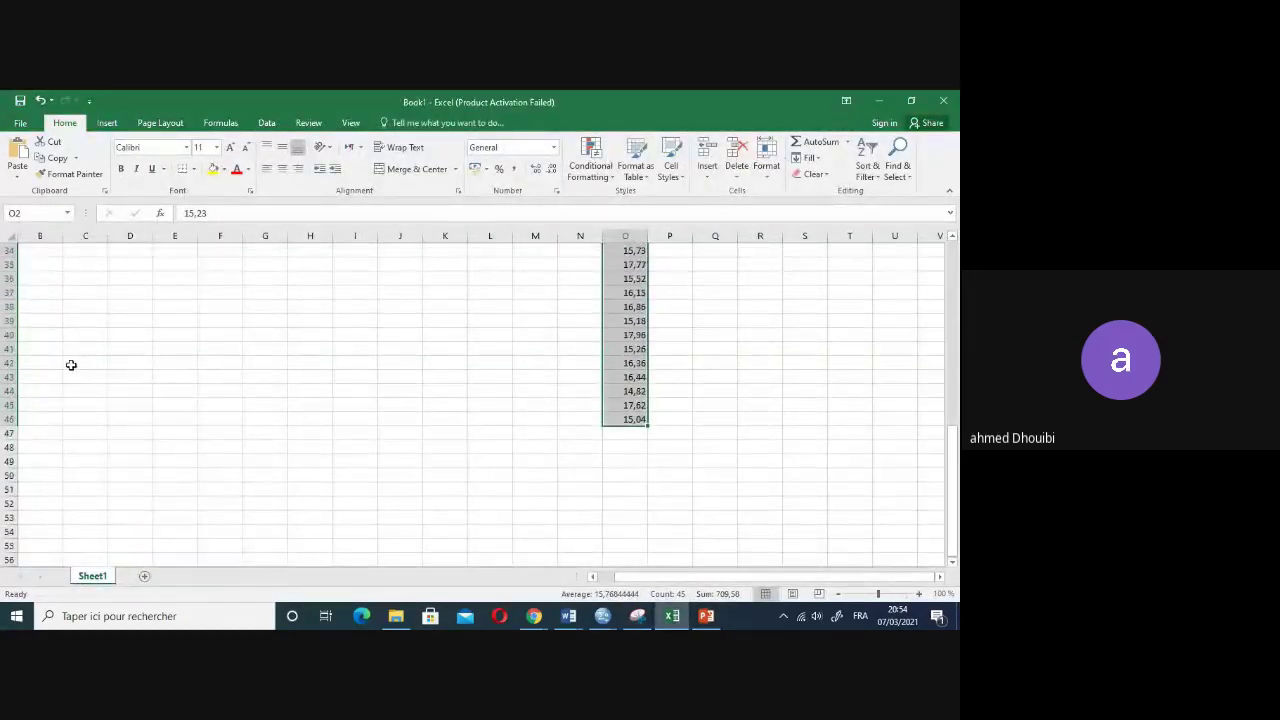
drag(58, 363, 216, 480)
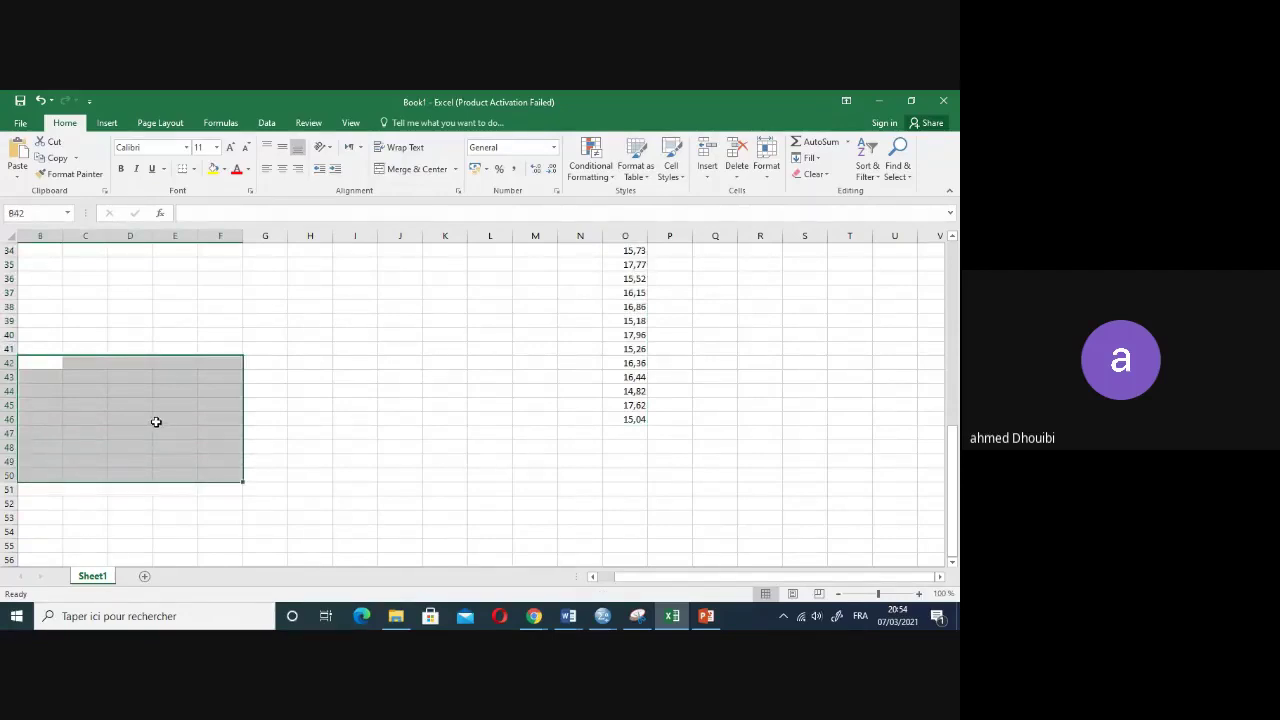
key(ctrl+v)
scroll(325, 427, down, 2)
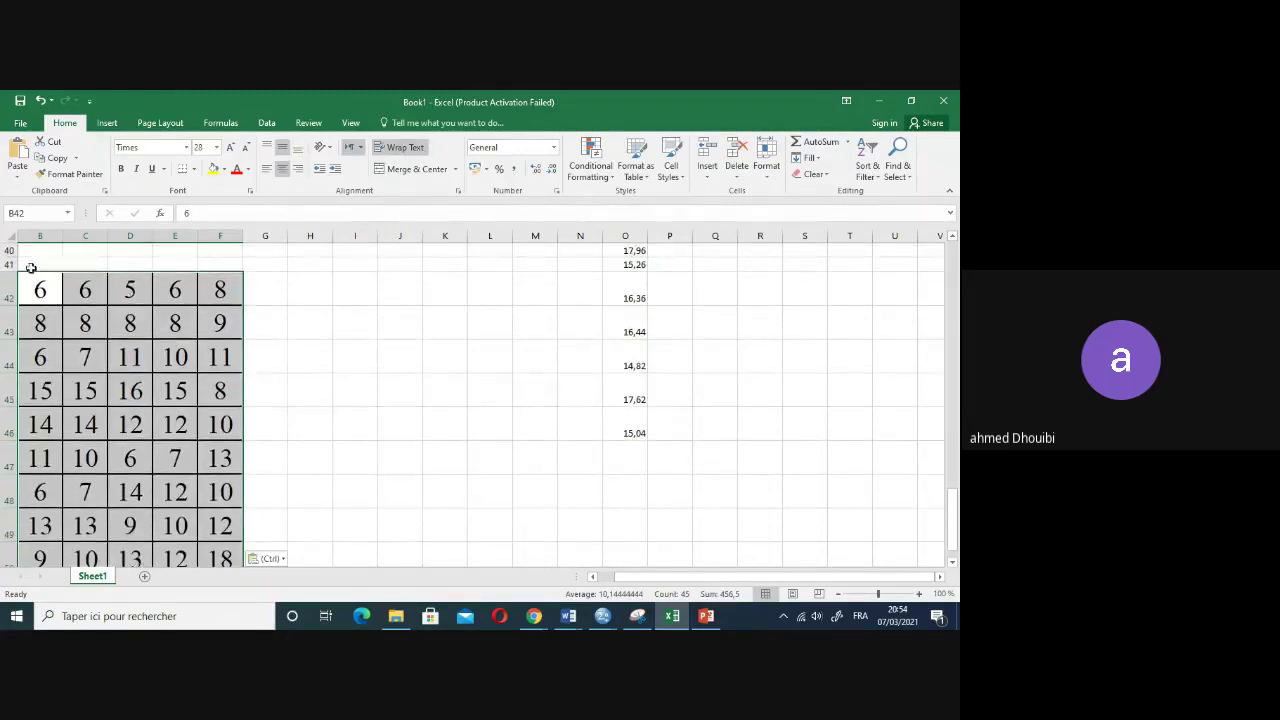
Copy the scores in B42:F50 and paste them into cases 1 to 9 of the Sans titre2 dataset in SPSS, starting at math.
click(317, 310)
drag(40, 288, 202, 527)
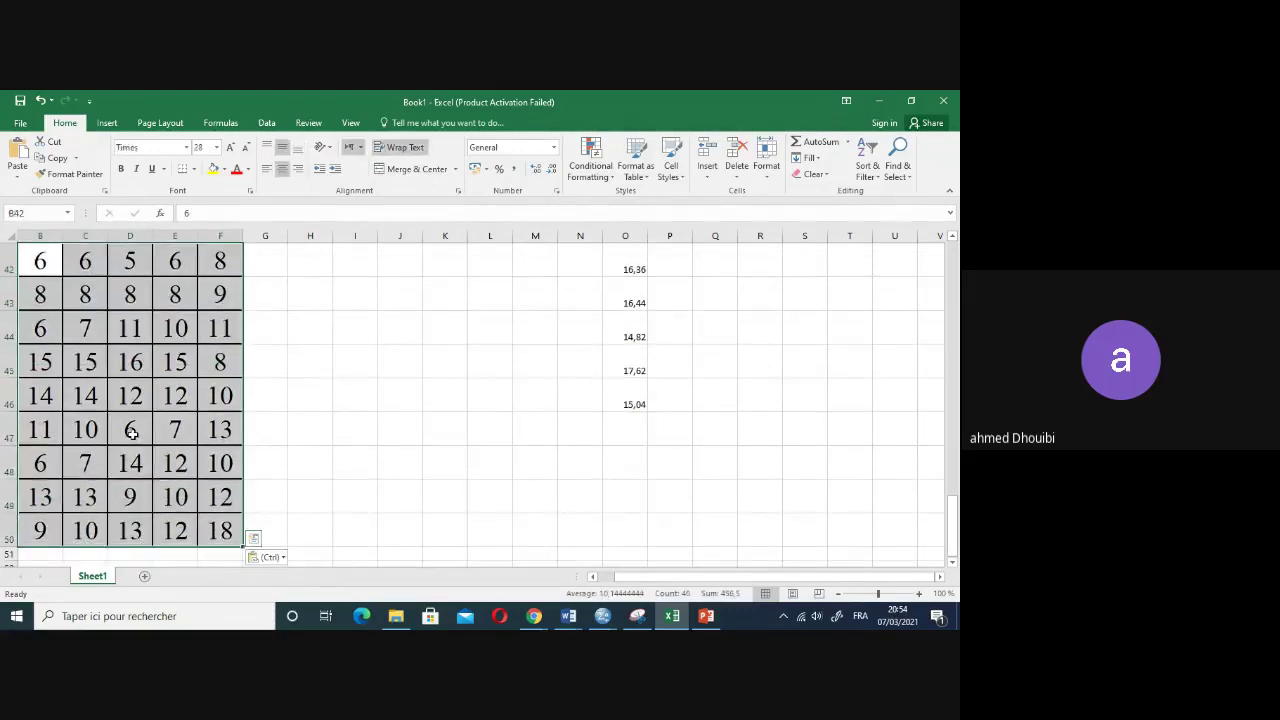
key(ctrl+c)
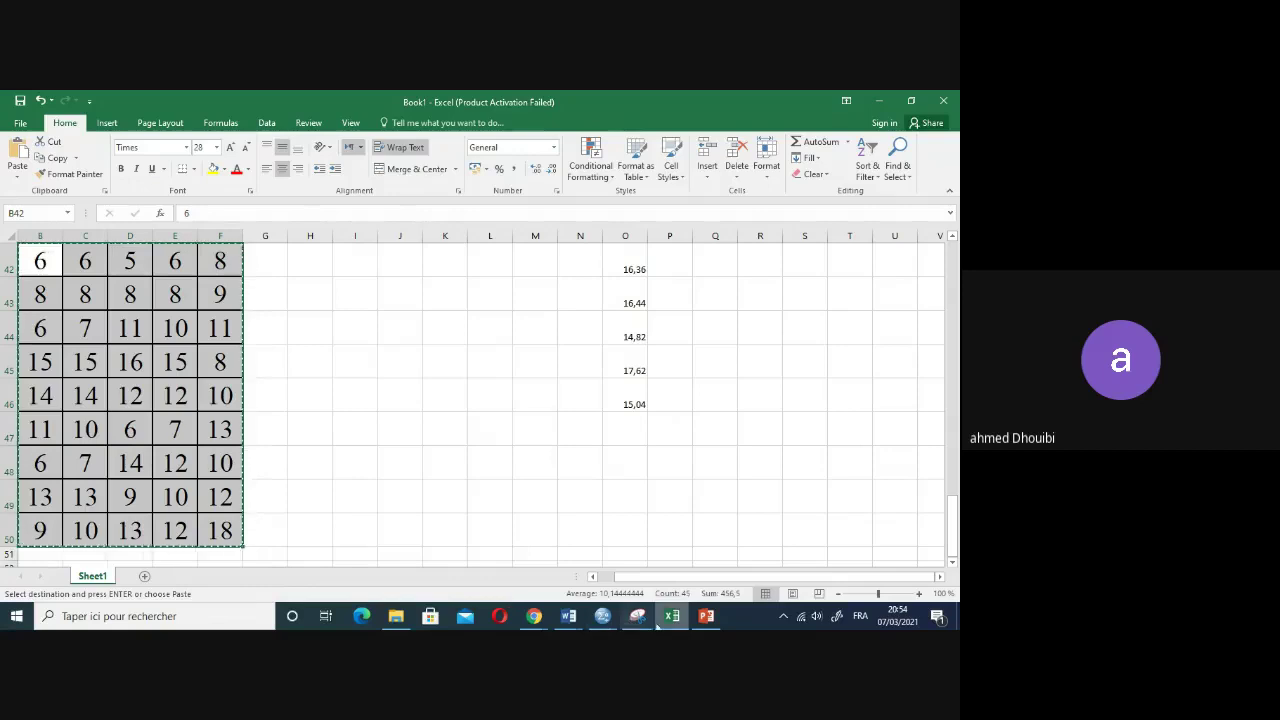
mouse_move(602, 617)
click(755, 550)
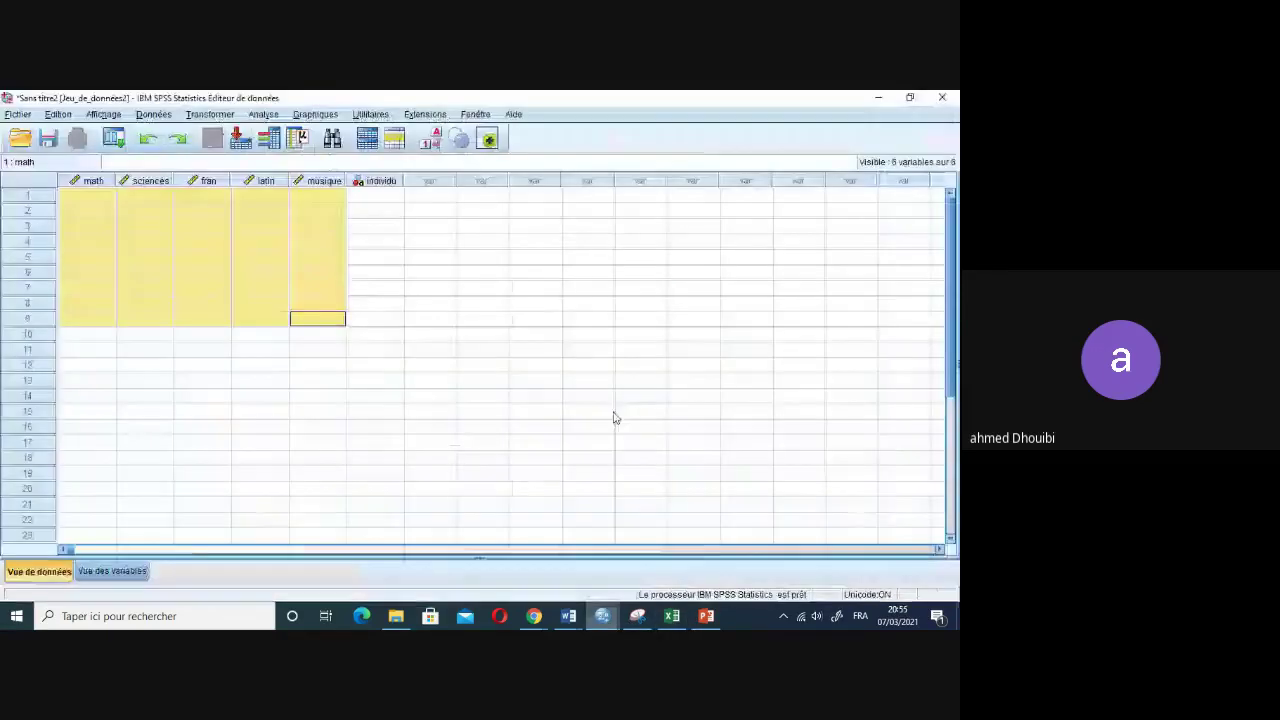
drag(103, 195, 363, 331)
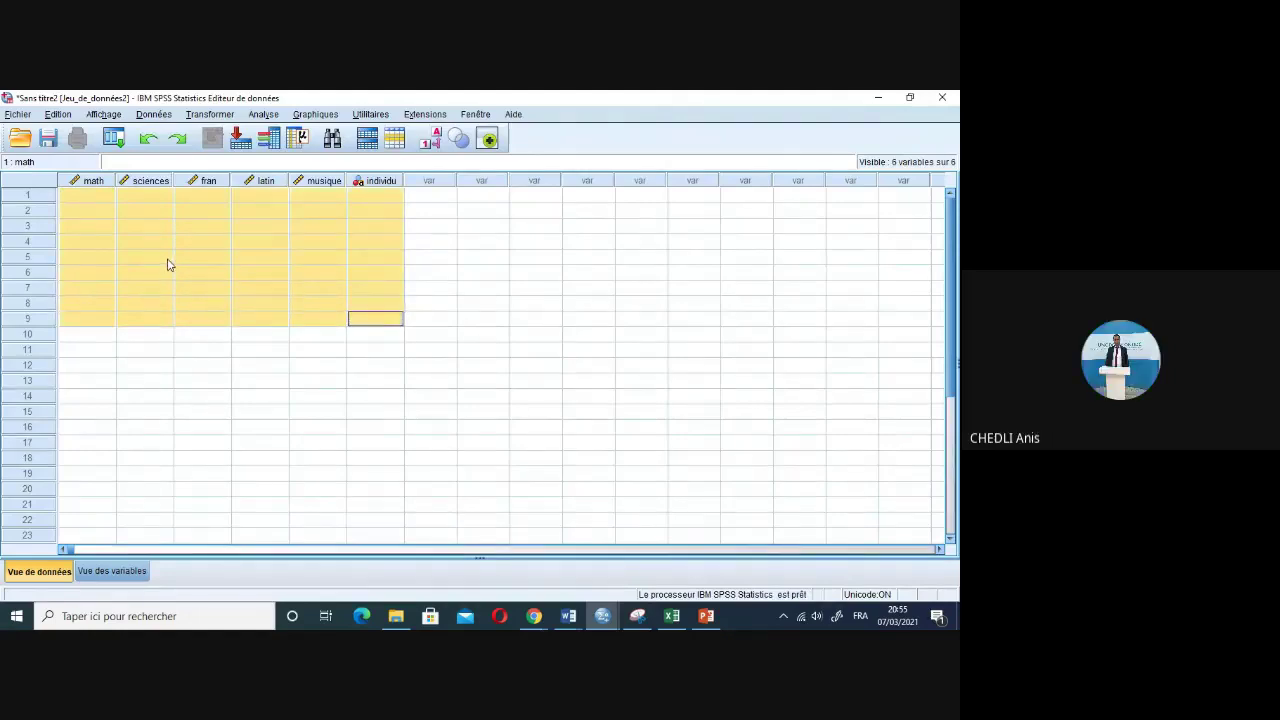
key(ctrl+v)
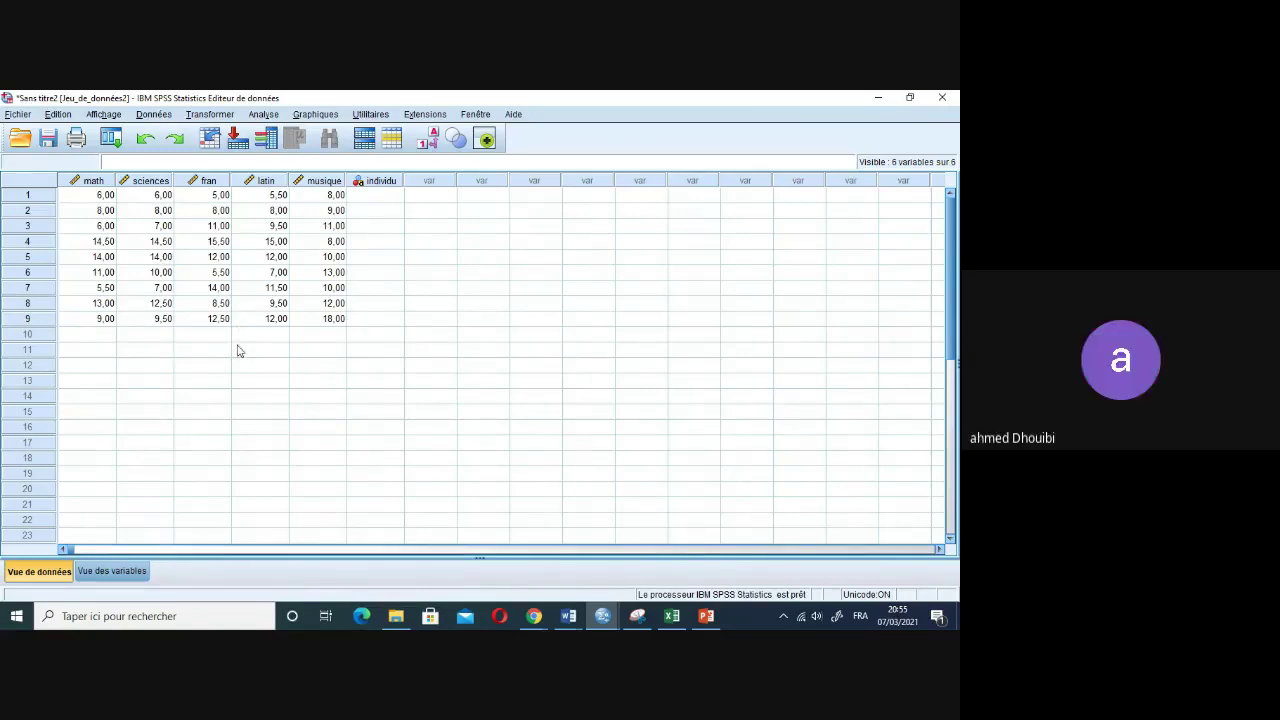
click(204, 370)
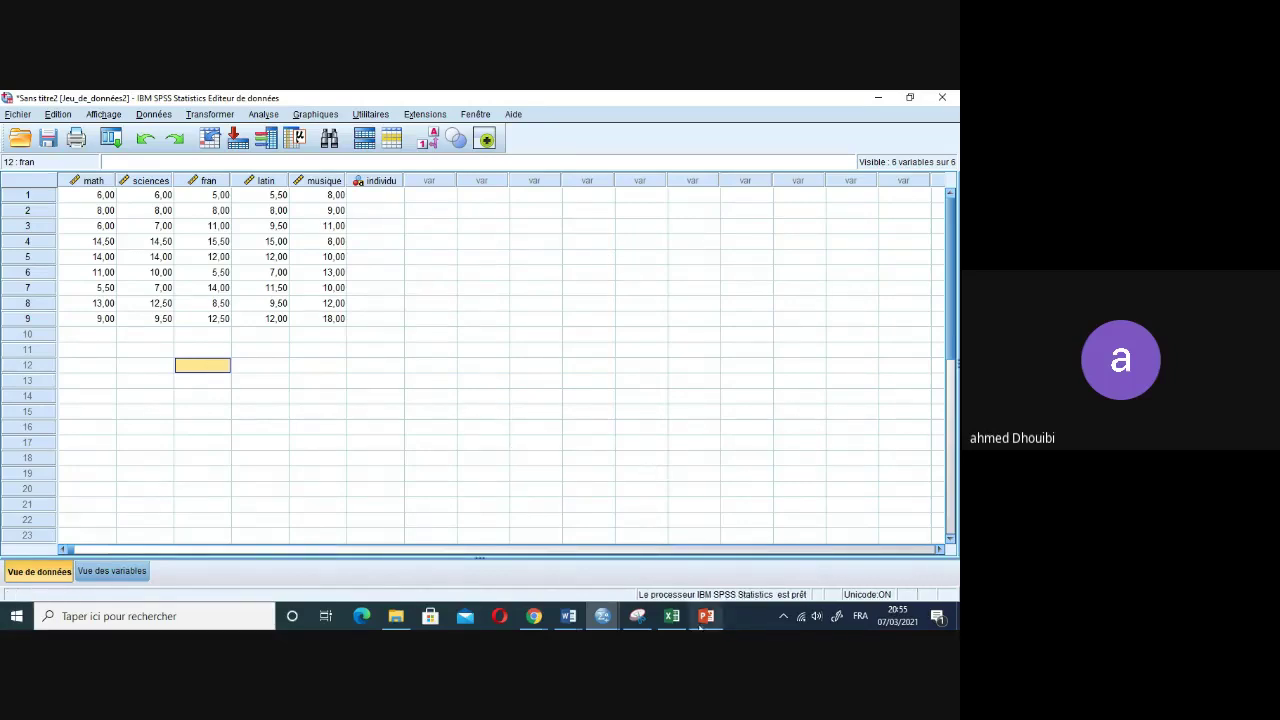
Copy the labels I1 to I9 from the Individu column in PowerPoint, and select the individu cells of cases 1 to 9 in SPSS.
click(707, 617)
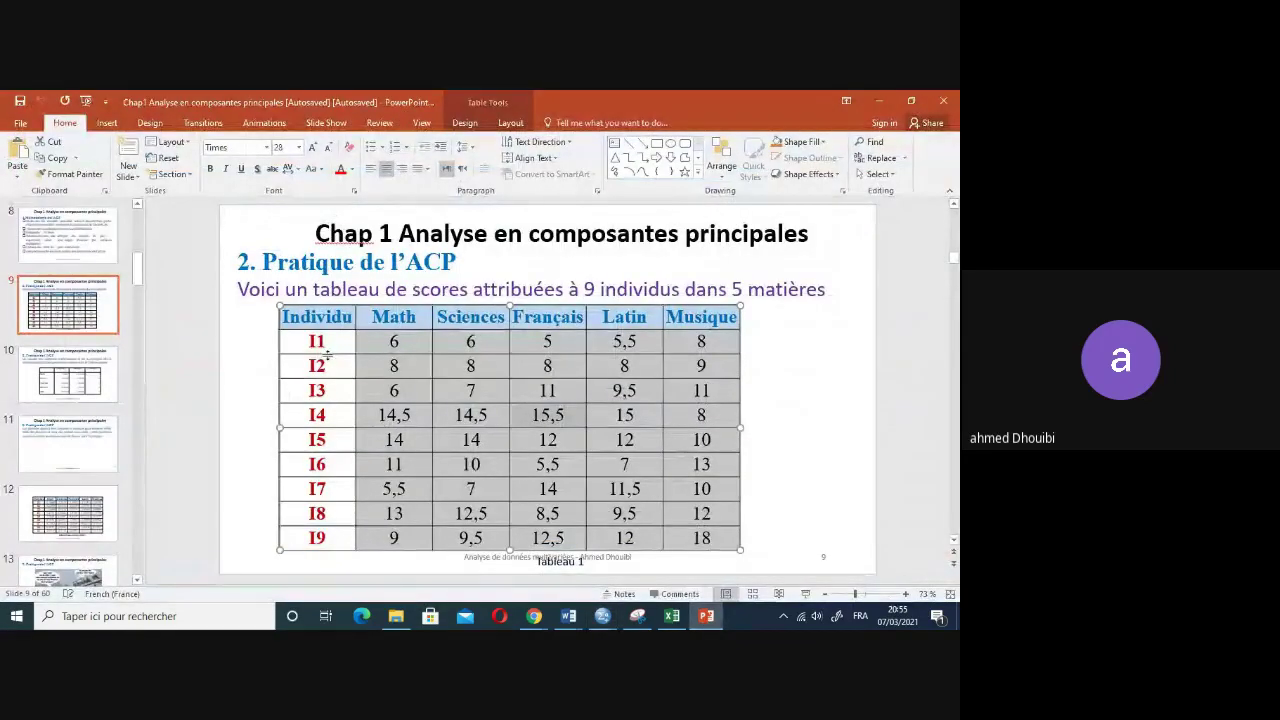
drag(306, 342, 313, 540)
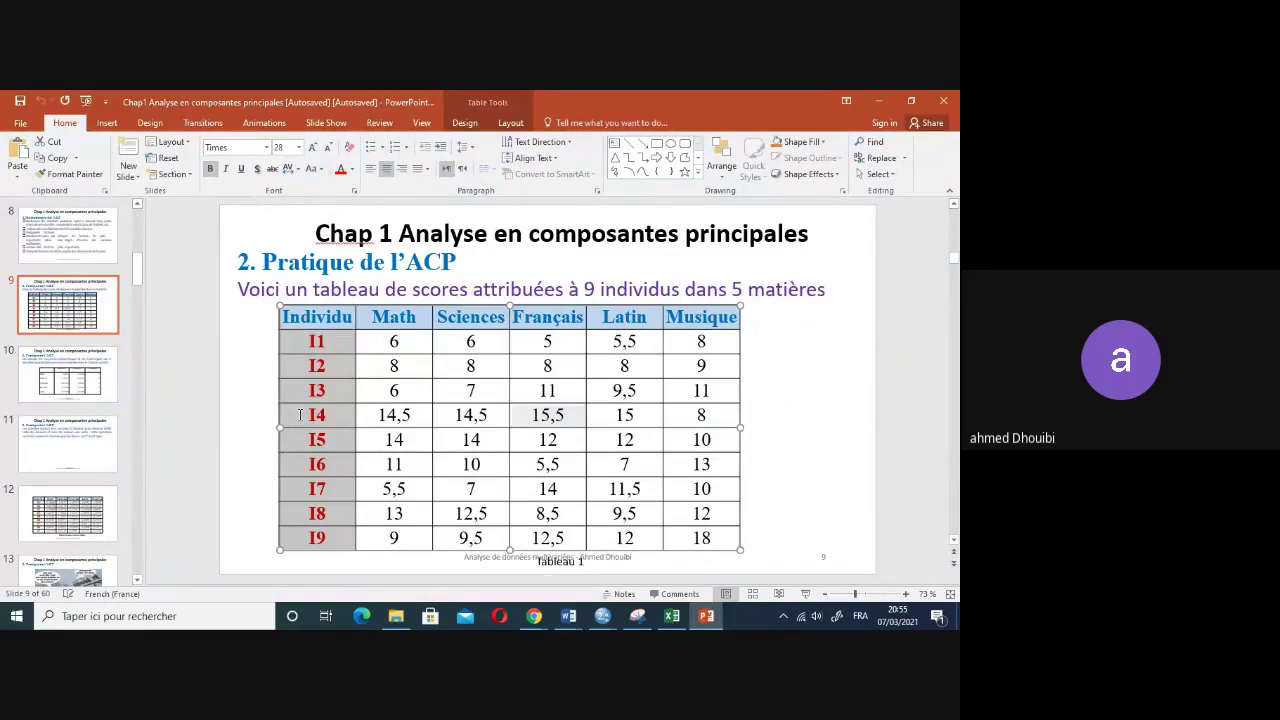
click(602, 616)
click(737, 589)
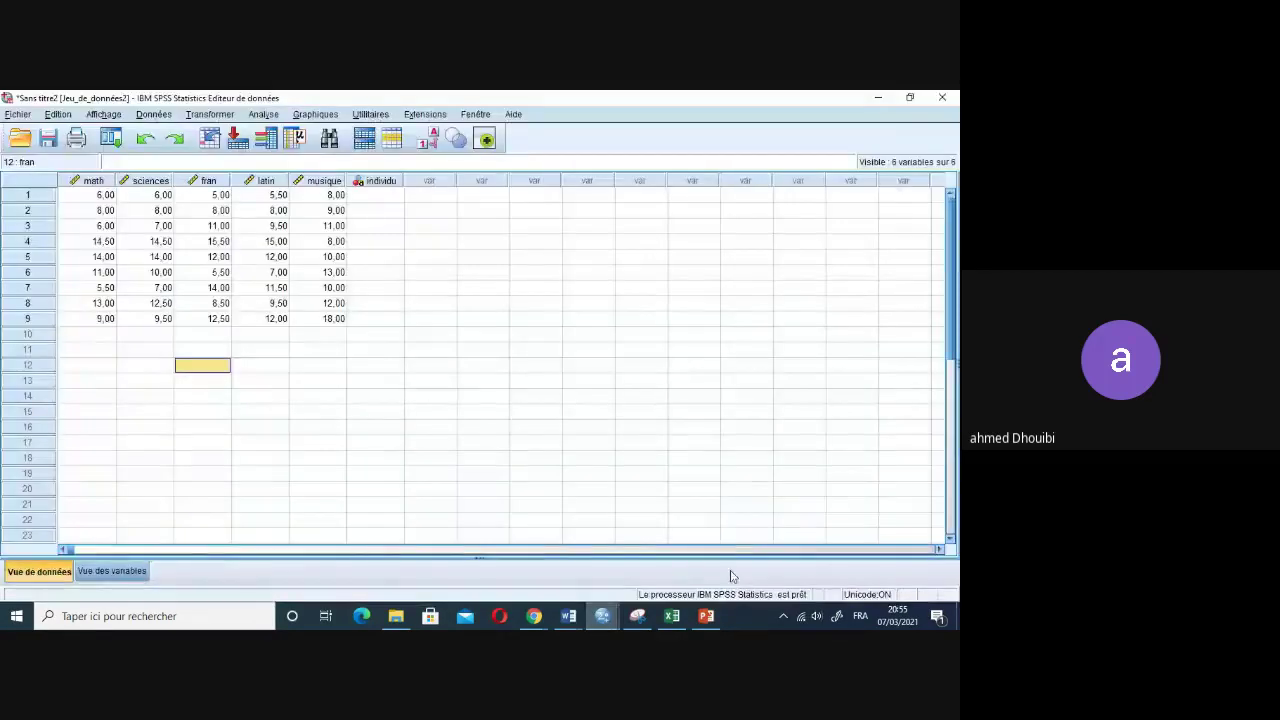
drag(388, 197, 386, 320)
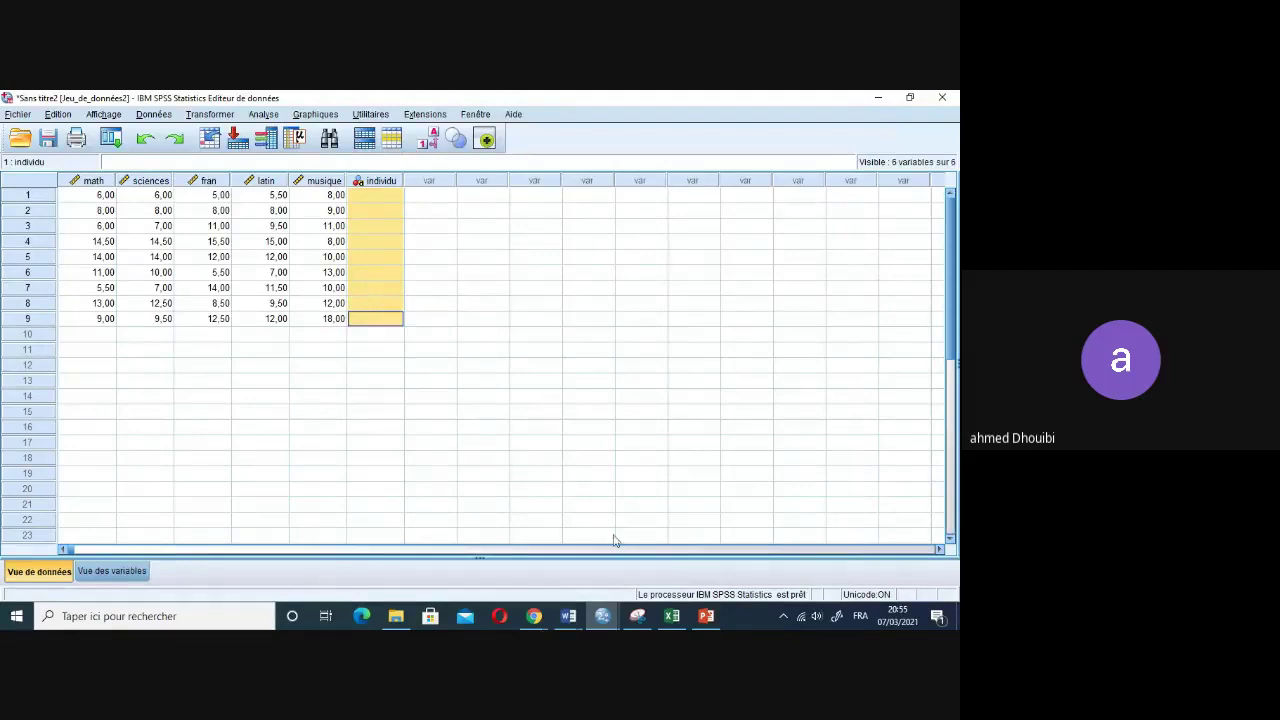
Switch to the Excel workbook and paste the labels I1 to I9 into I42:I50 beside the scores.
click(672, 616)
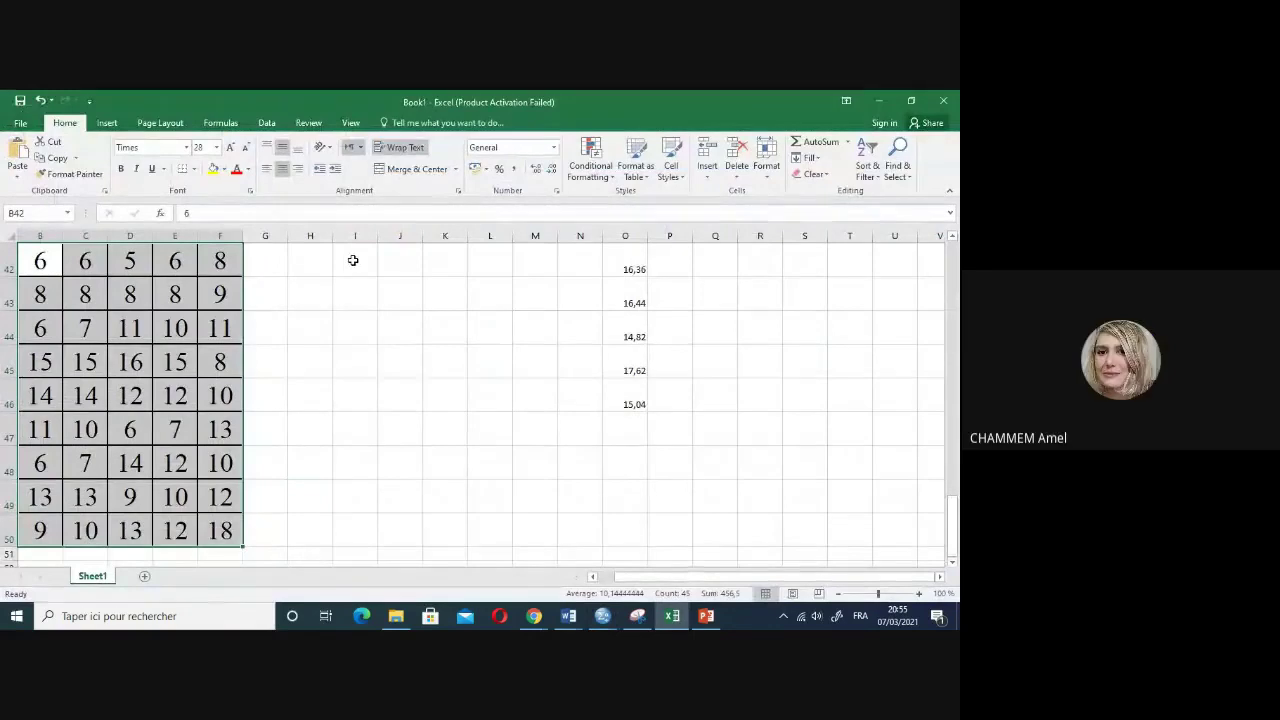
drag(351, 262, 351, 292)
scroll(348, 415, up, 1)
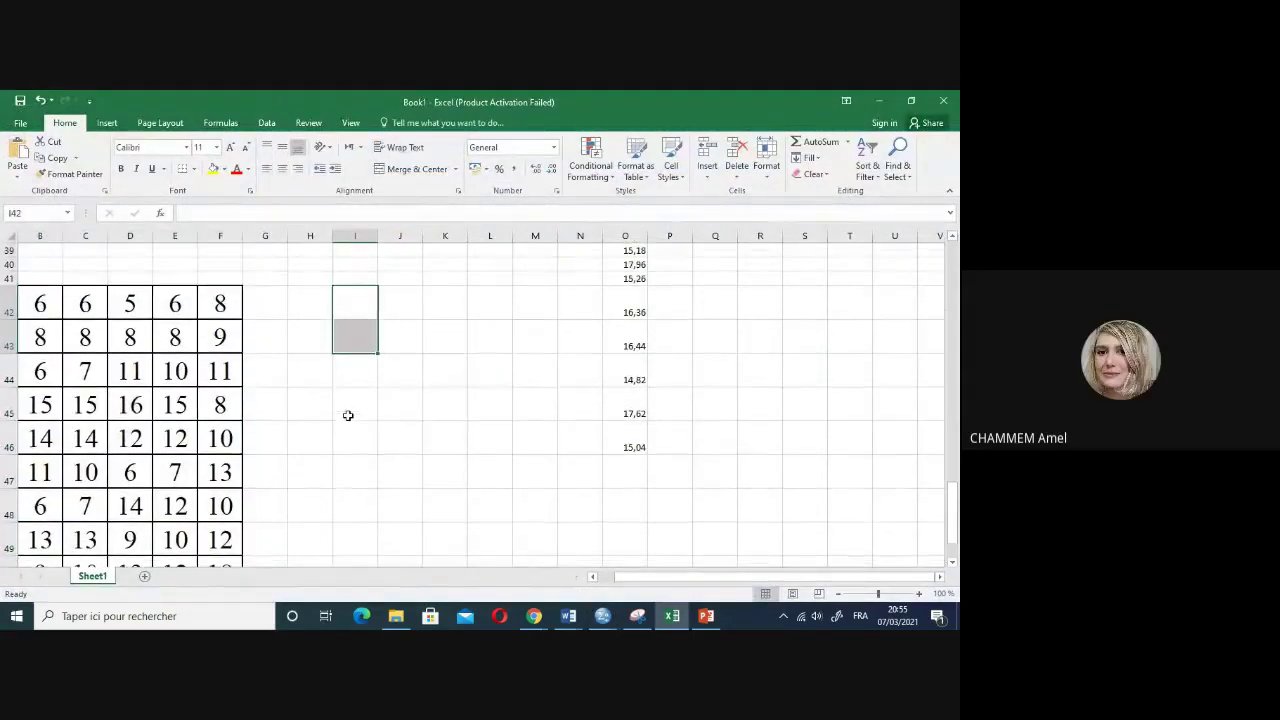
click(394, 310)
drag(357, 306, 357, 571)
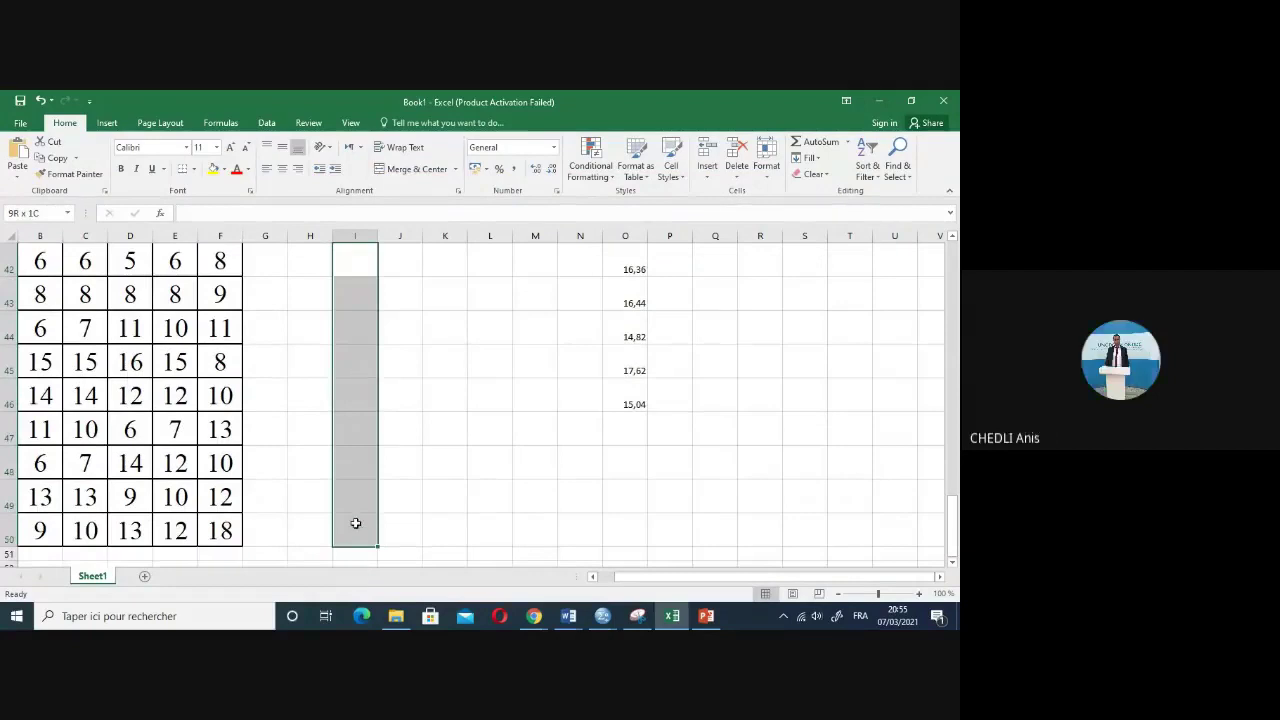
drag(355, 523, 355, 520)
key(ctrl+v)
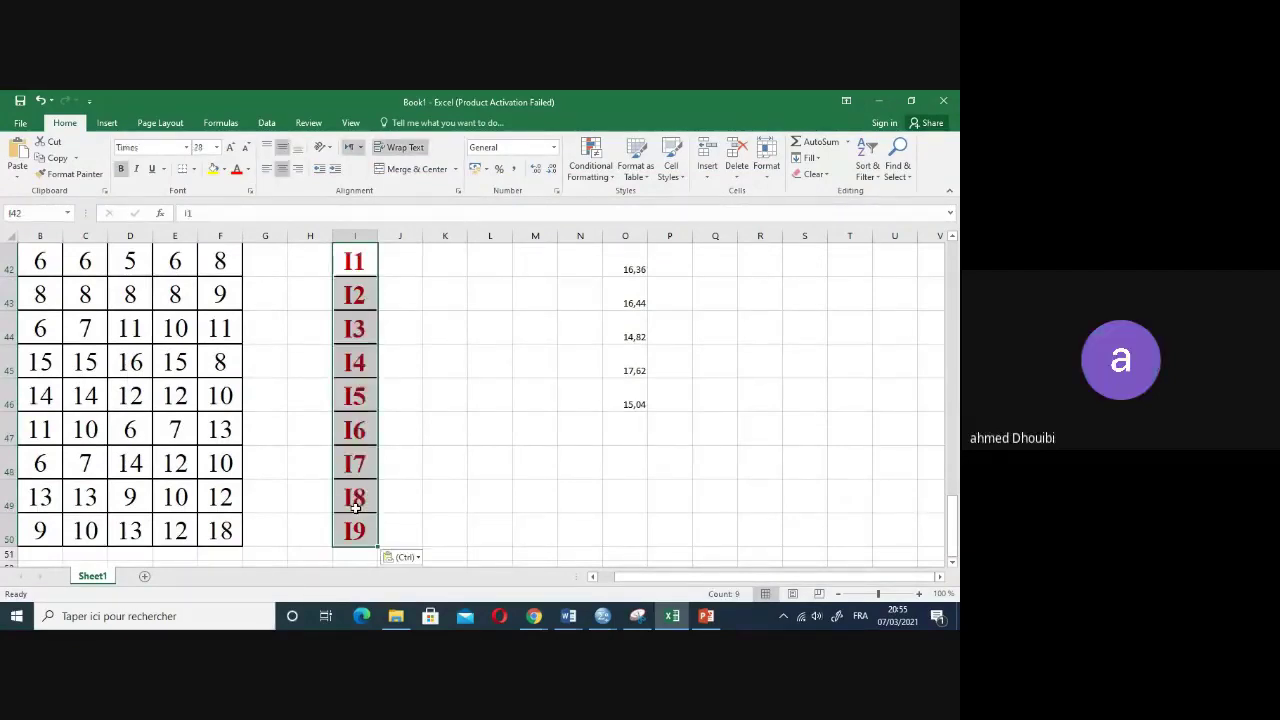
Copy the labels in I42:I50 and paste them into the individu column for cases 1 to 9 of Sans titre2 in SPSS.
click(351, 270)
drag(352, 269, 352, 530)
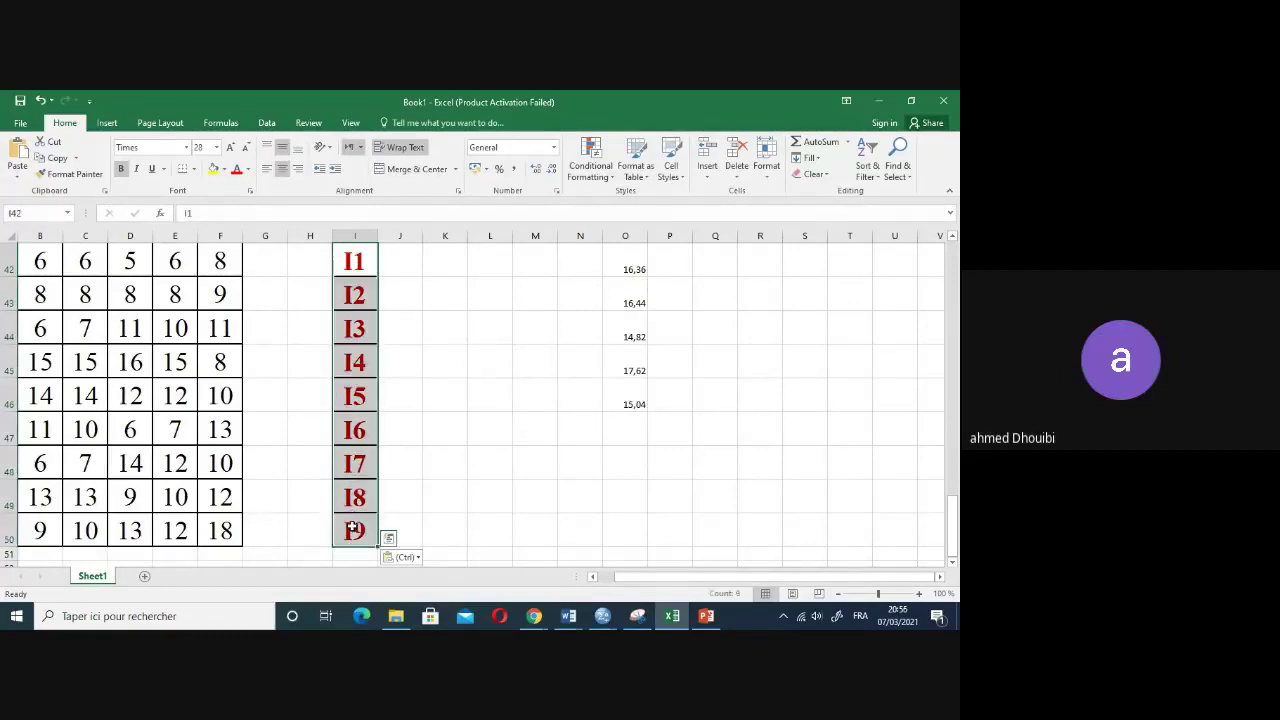
key(ctrl+c)
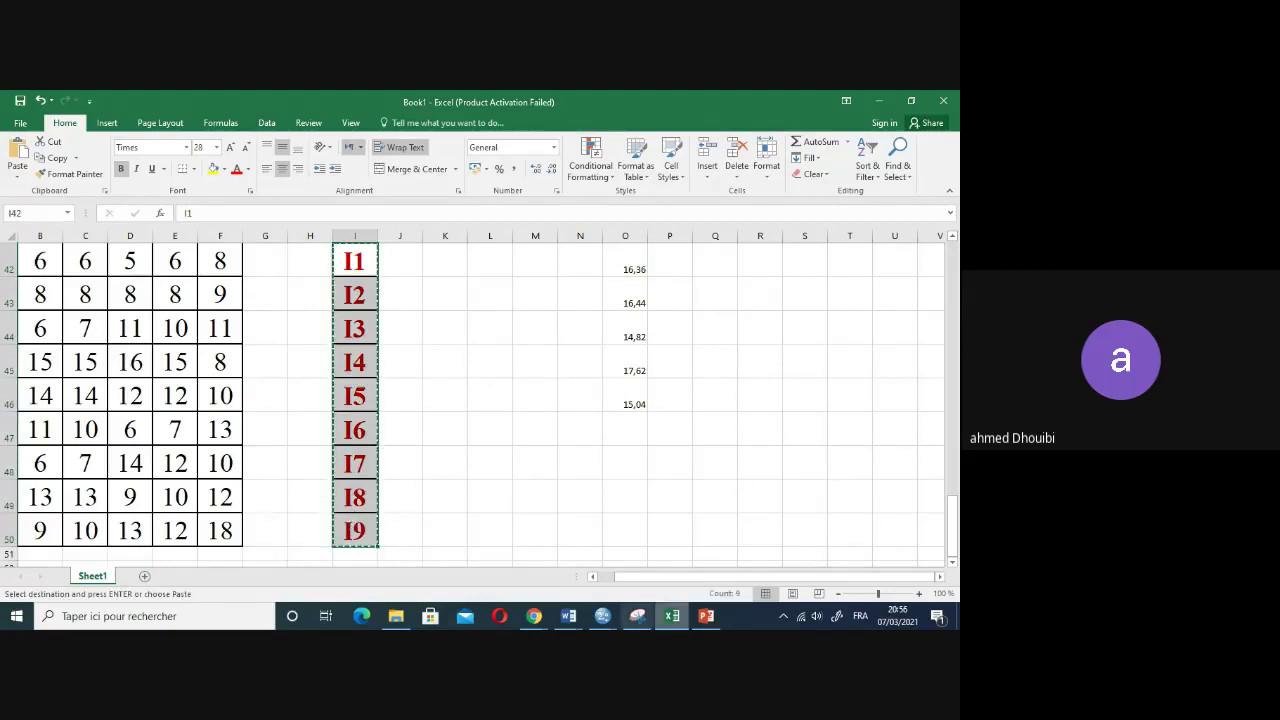
click(602, 616)
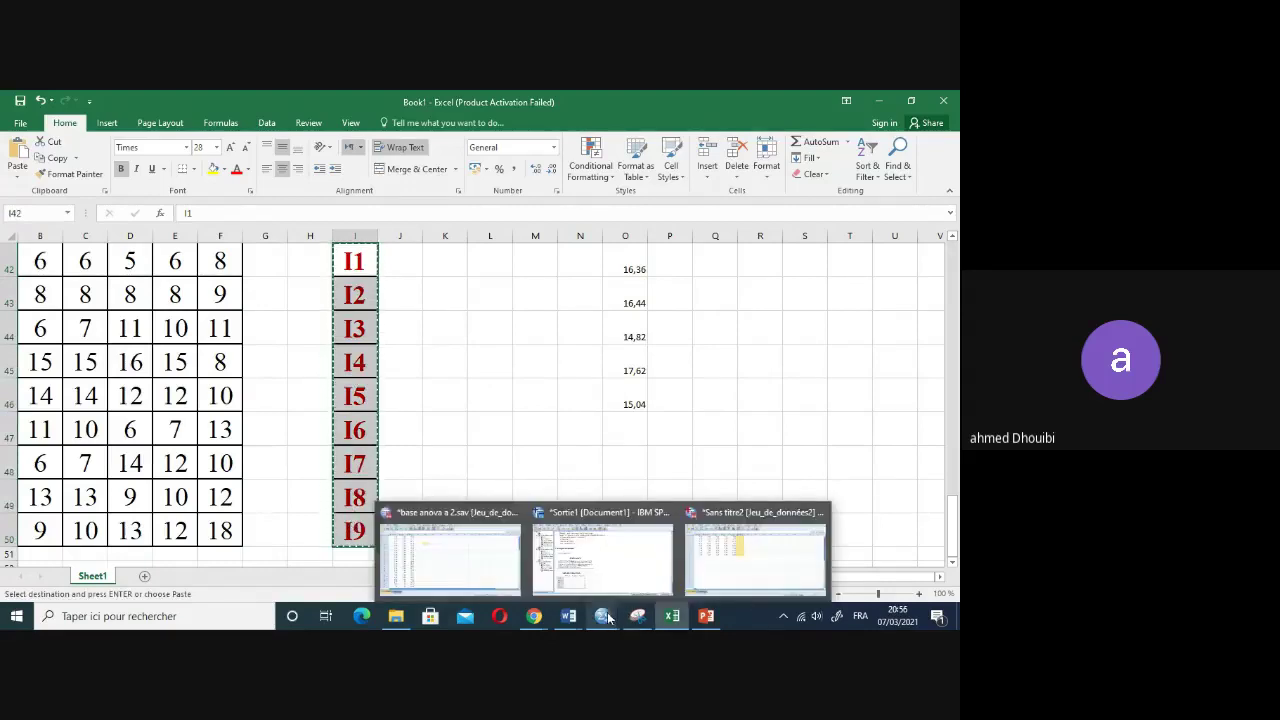
click(729, 588)
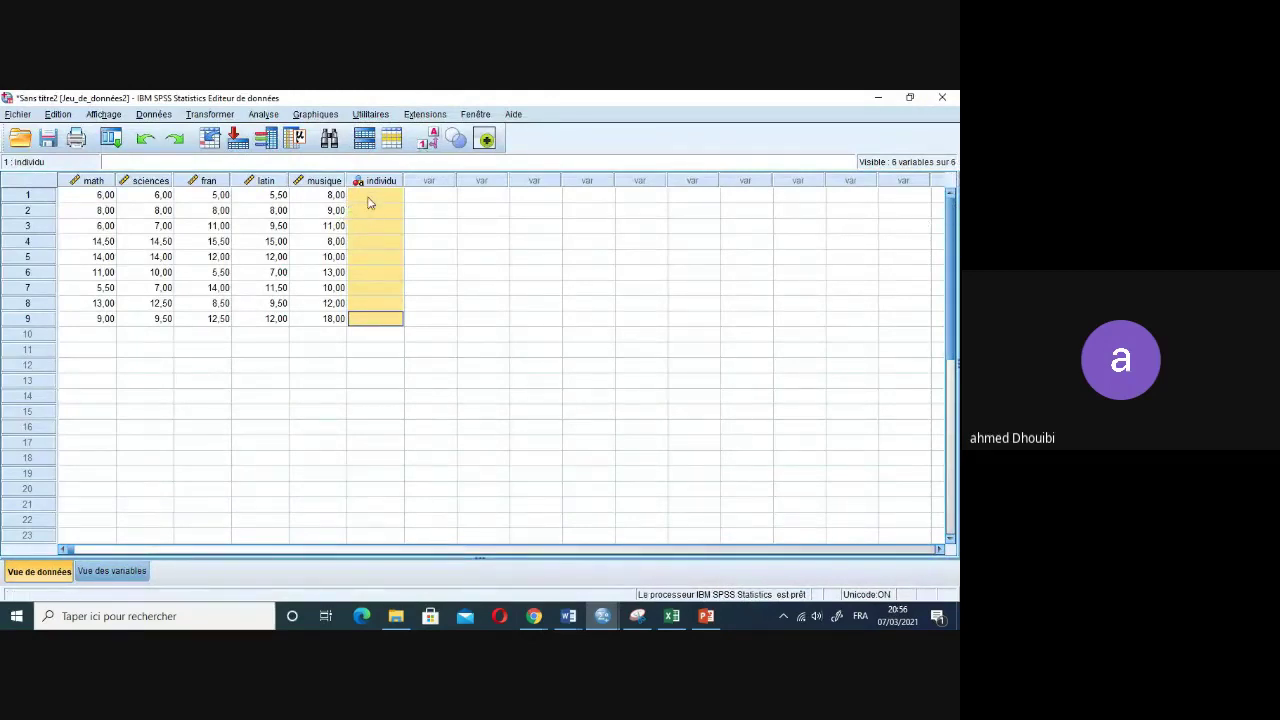
drag(366, 197, 366, 318)
key(ctrl+v)
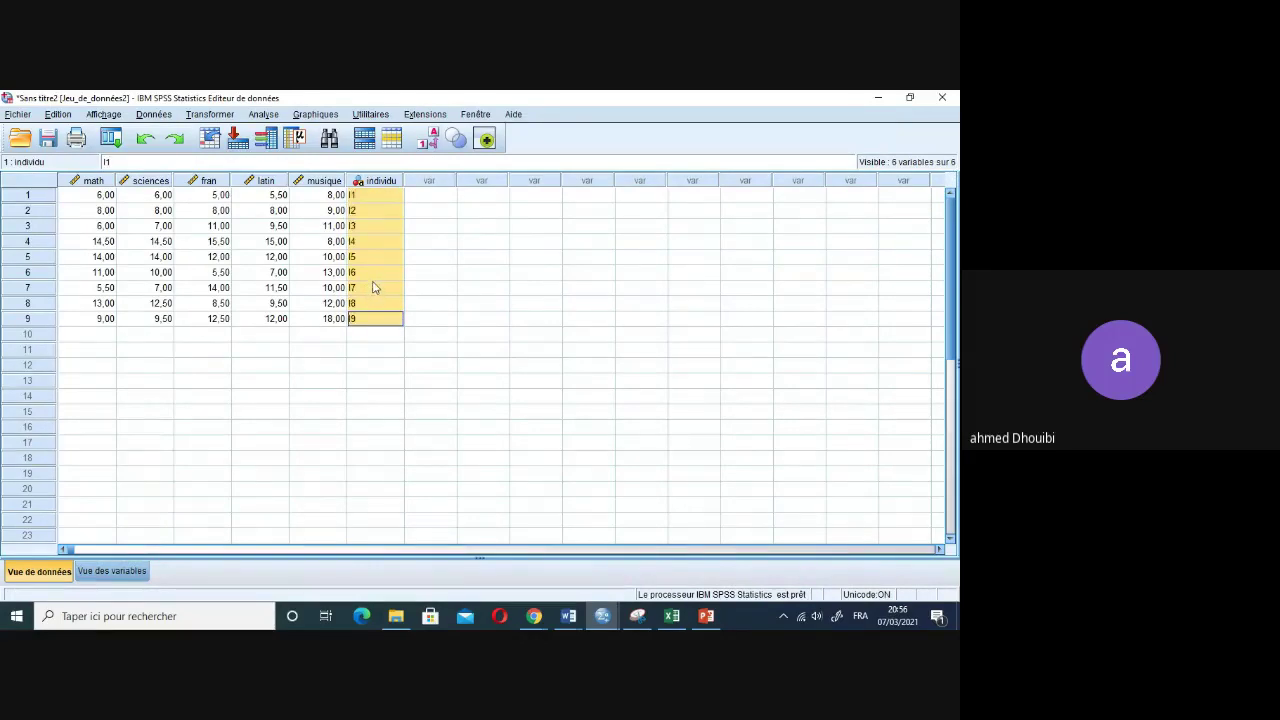
click(451, 246)
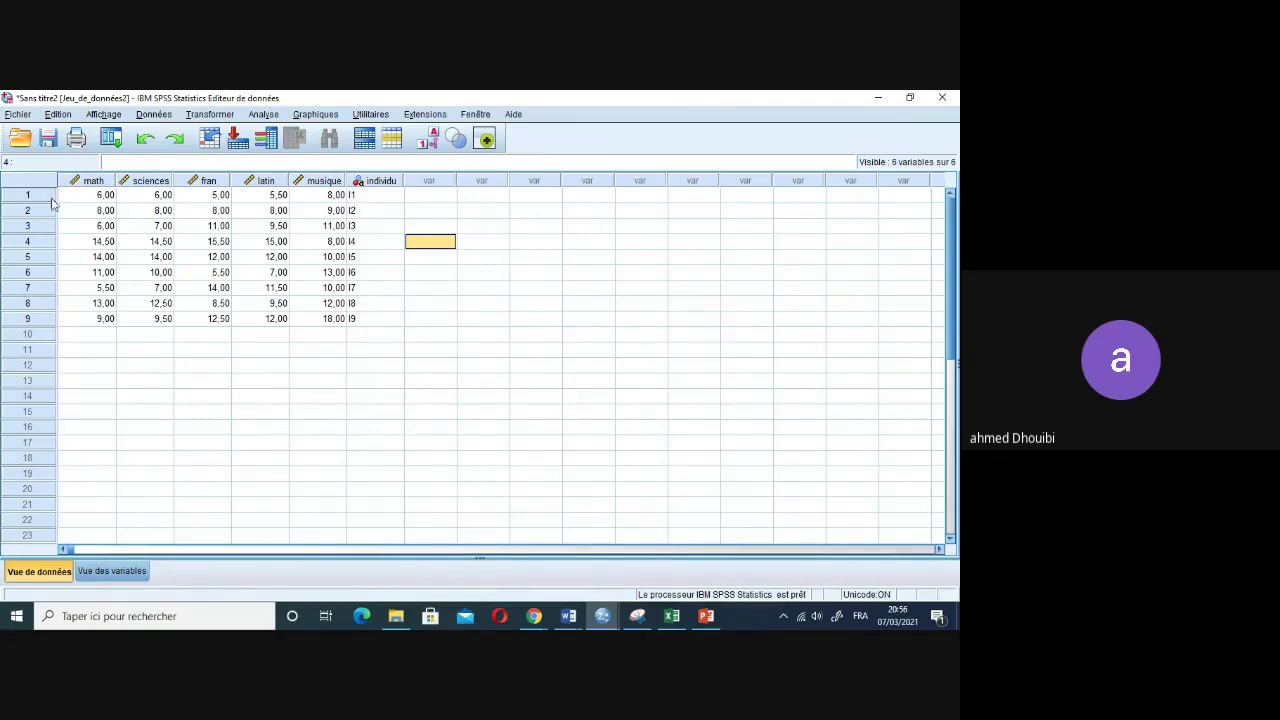
click(48, 139)
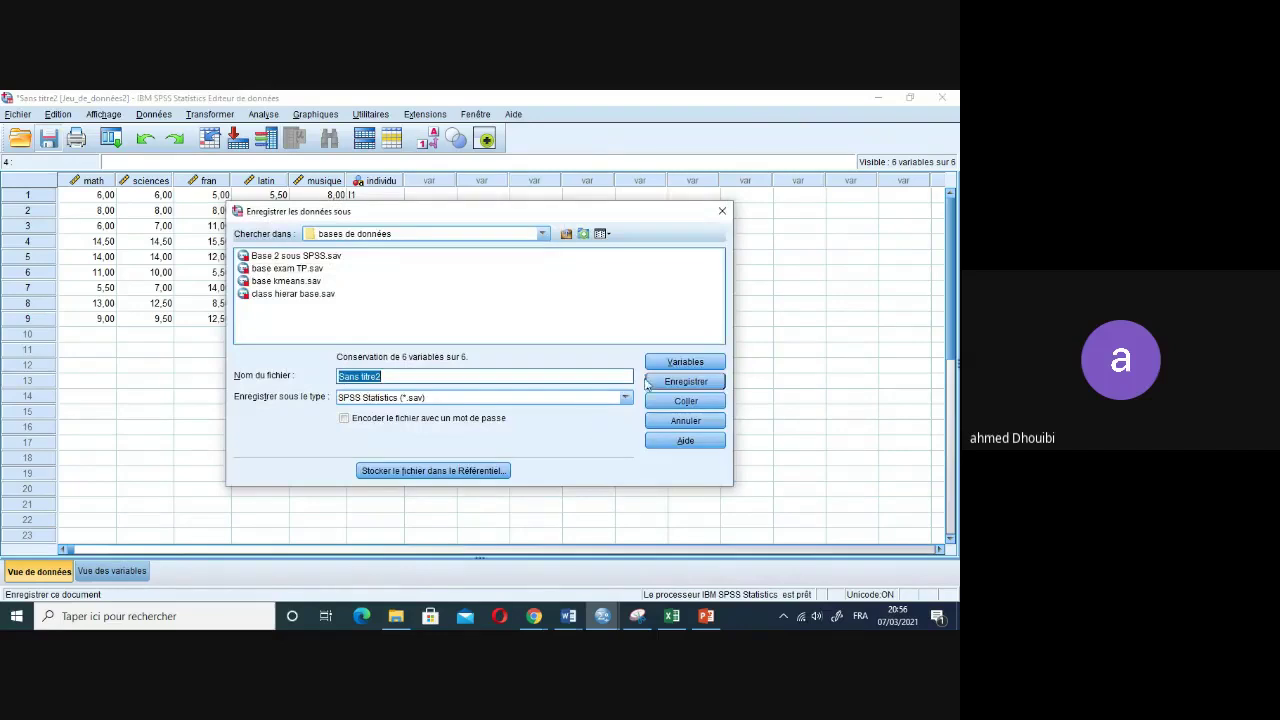
click(722, 210)
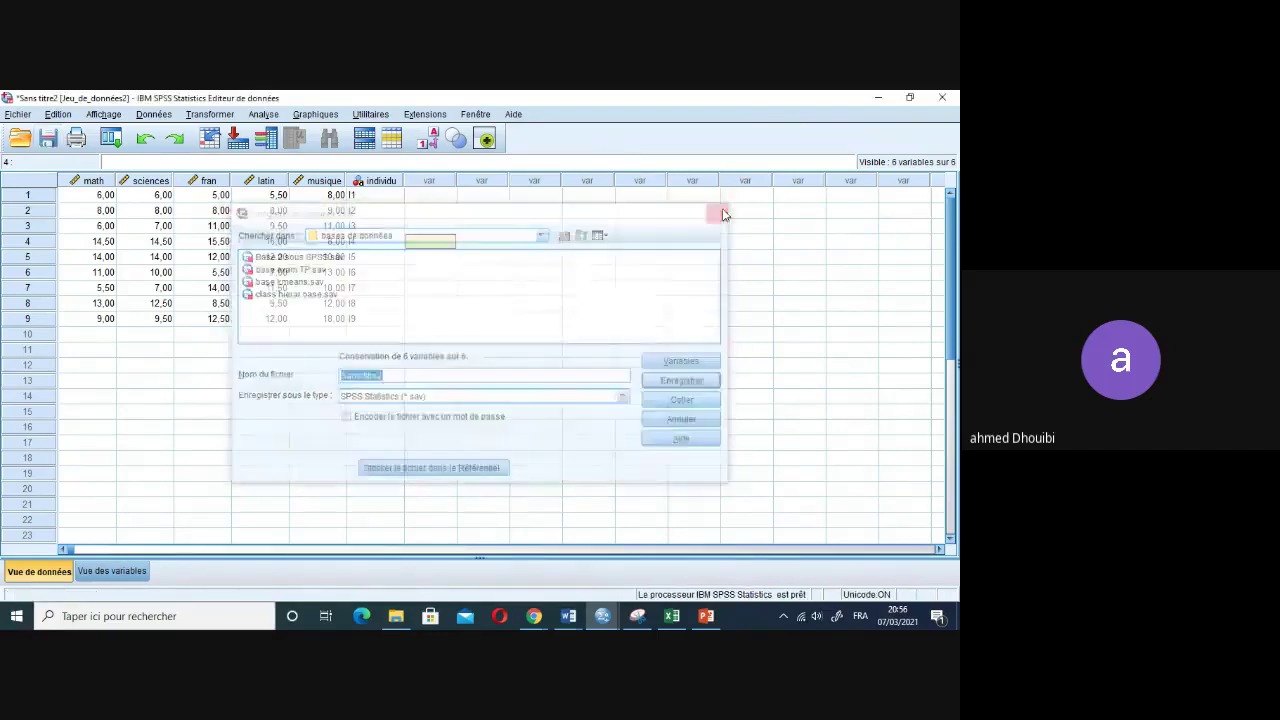
Open the factor analysis of the five subjects and accept descriptives with univariate characteristics, initial structure, correlation coefficients, significance levels and the KMO and Bartlett test.
click(264, 114)
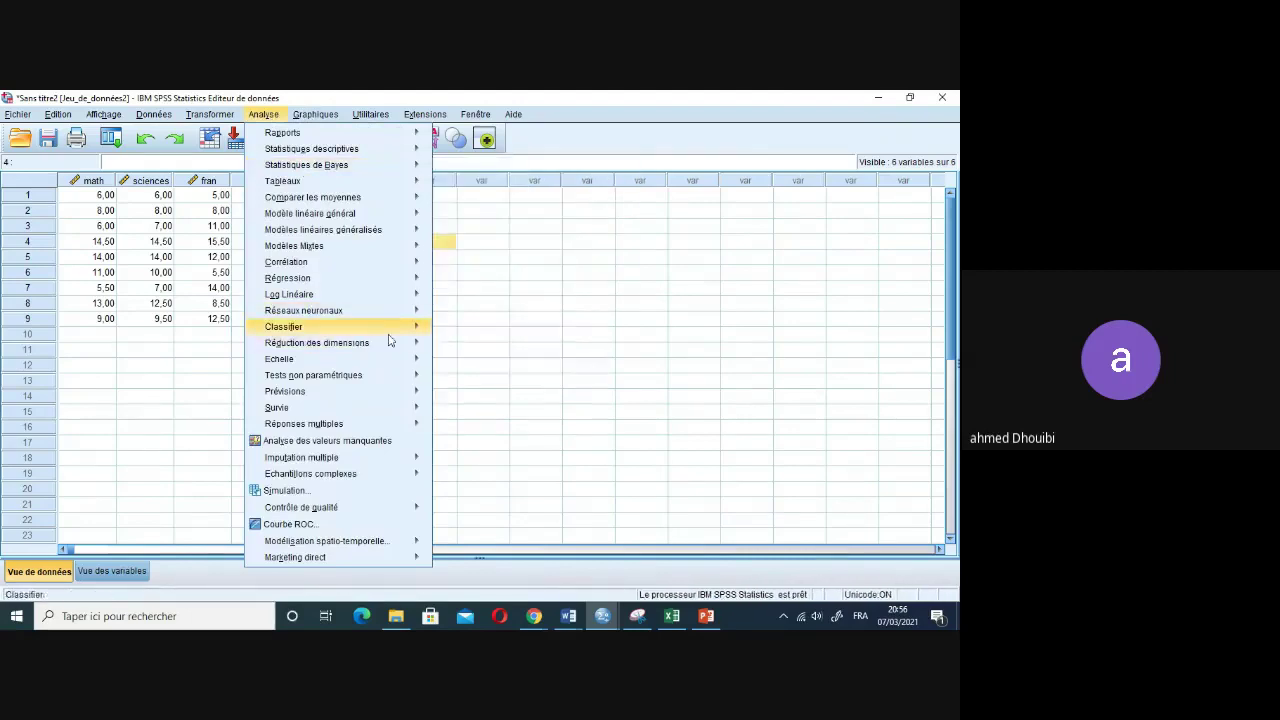
mouse_move(410, 343)
click(463, 349)
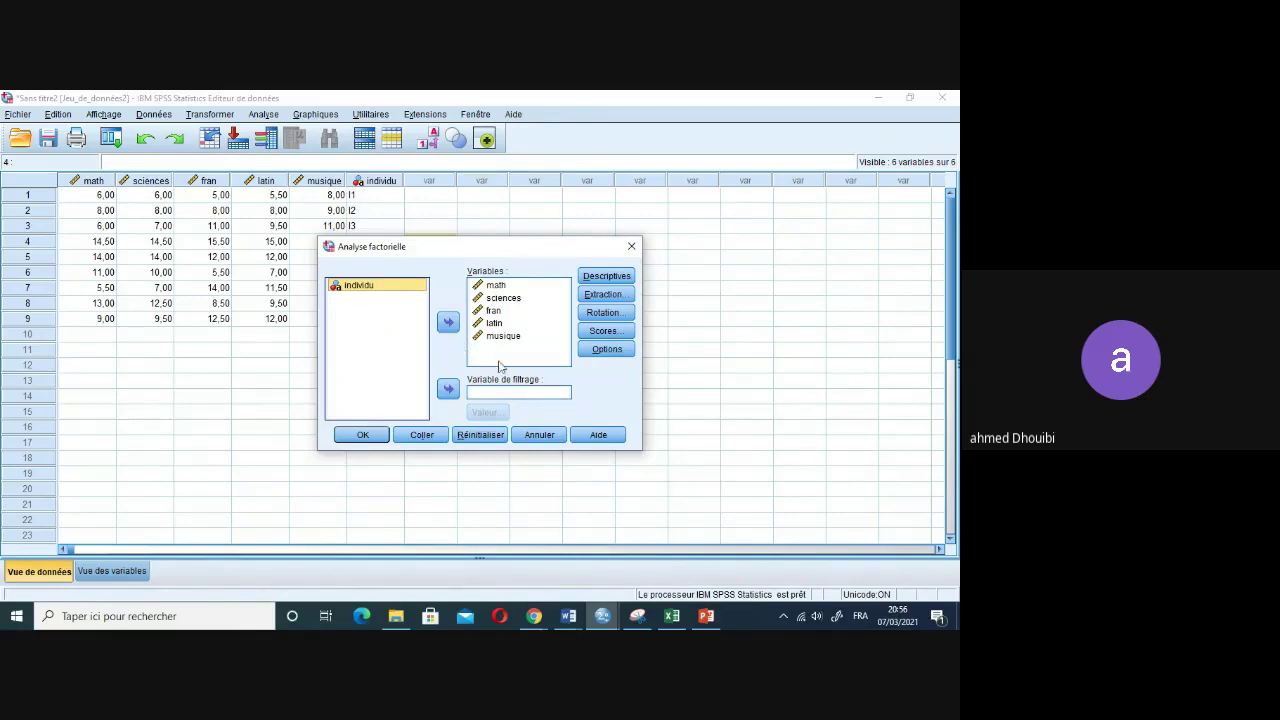
click(593, 279)
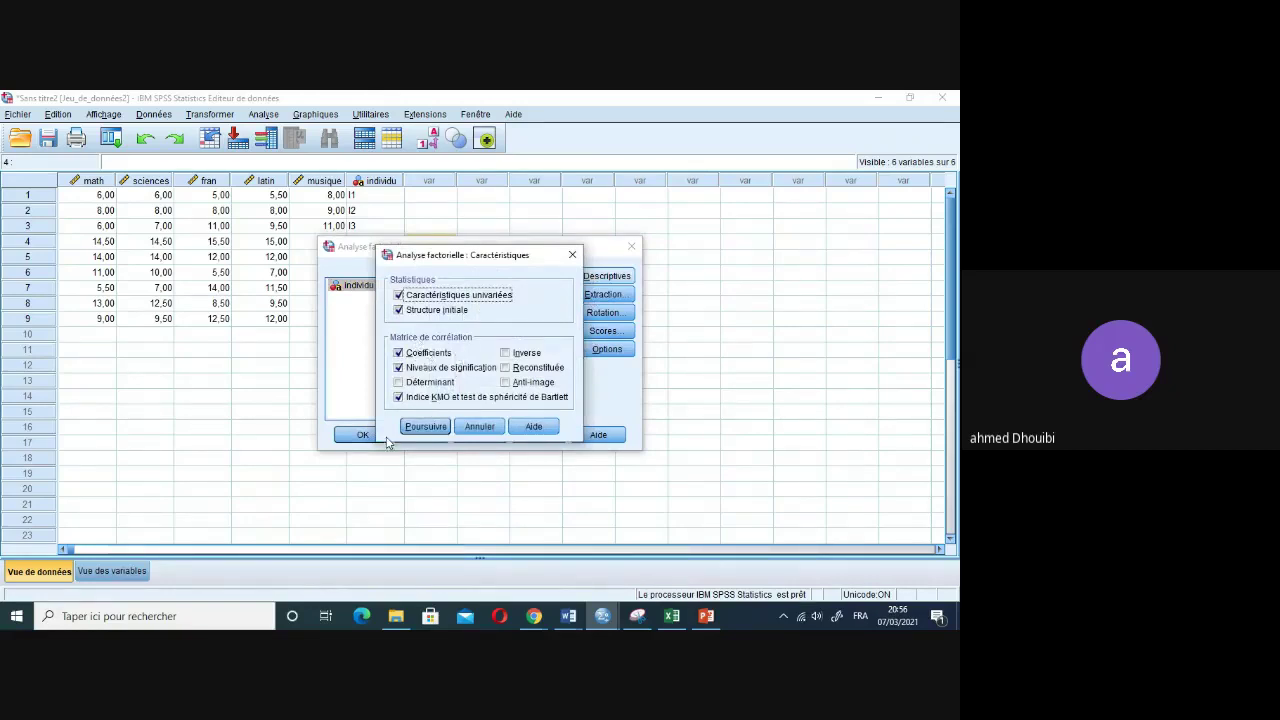
click(425, 428)
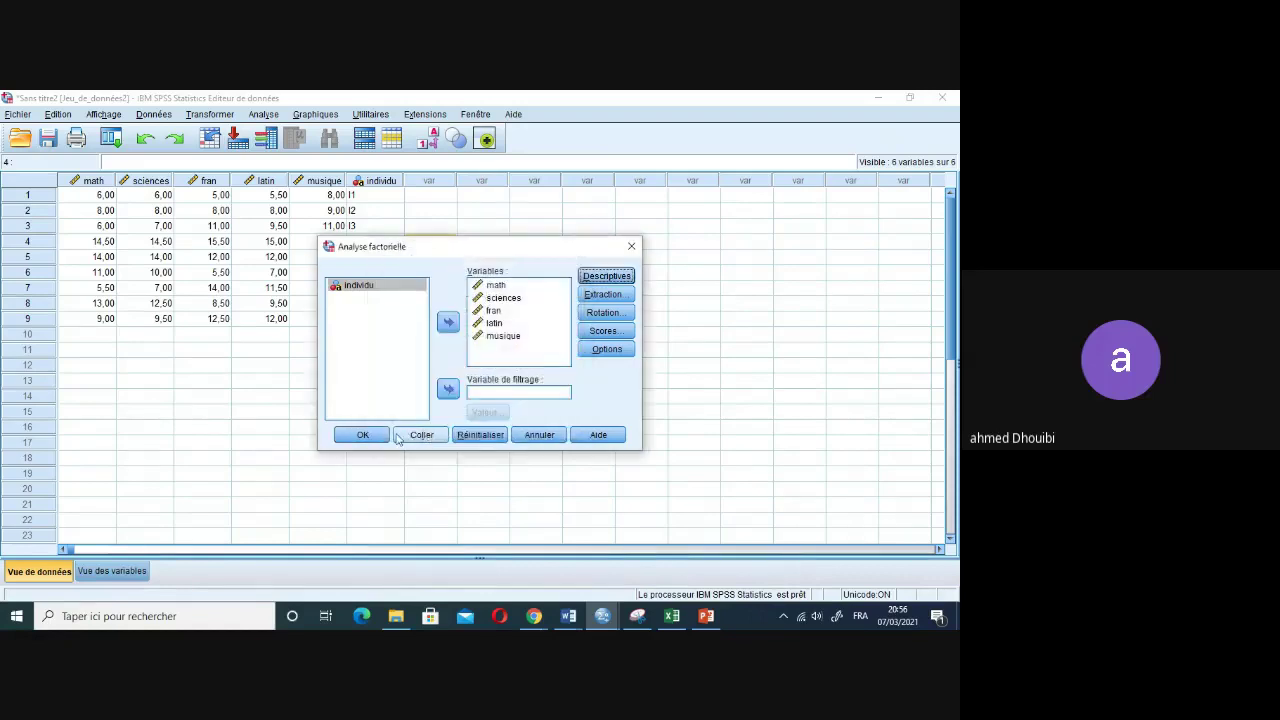
click(606, 276)
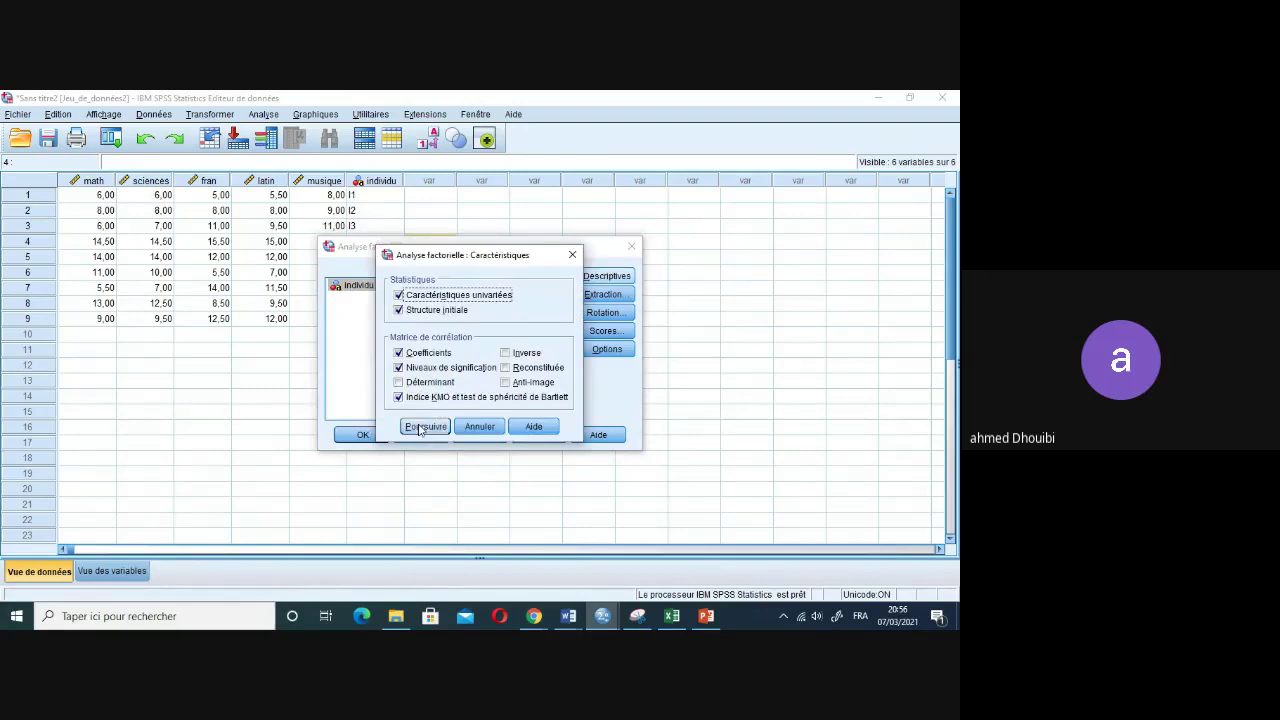
click(425, 427)
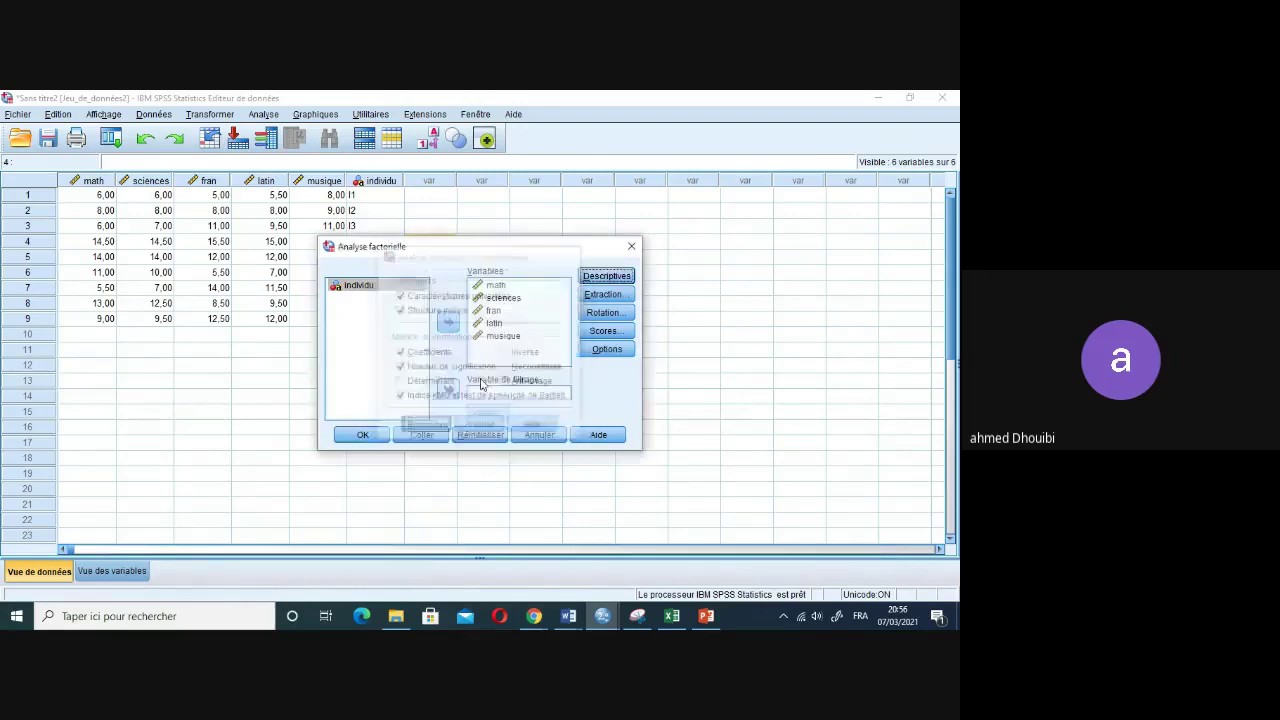
Accept principal components extraction on the correlation matrix with eigenvalues greater than 1, and run the factor analysis.
click(594, 296)
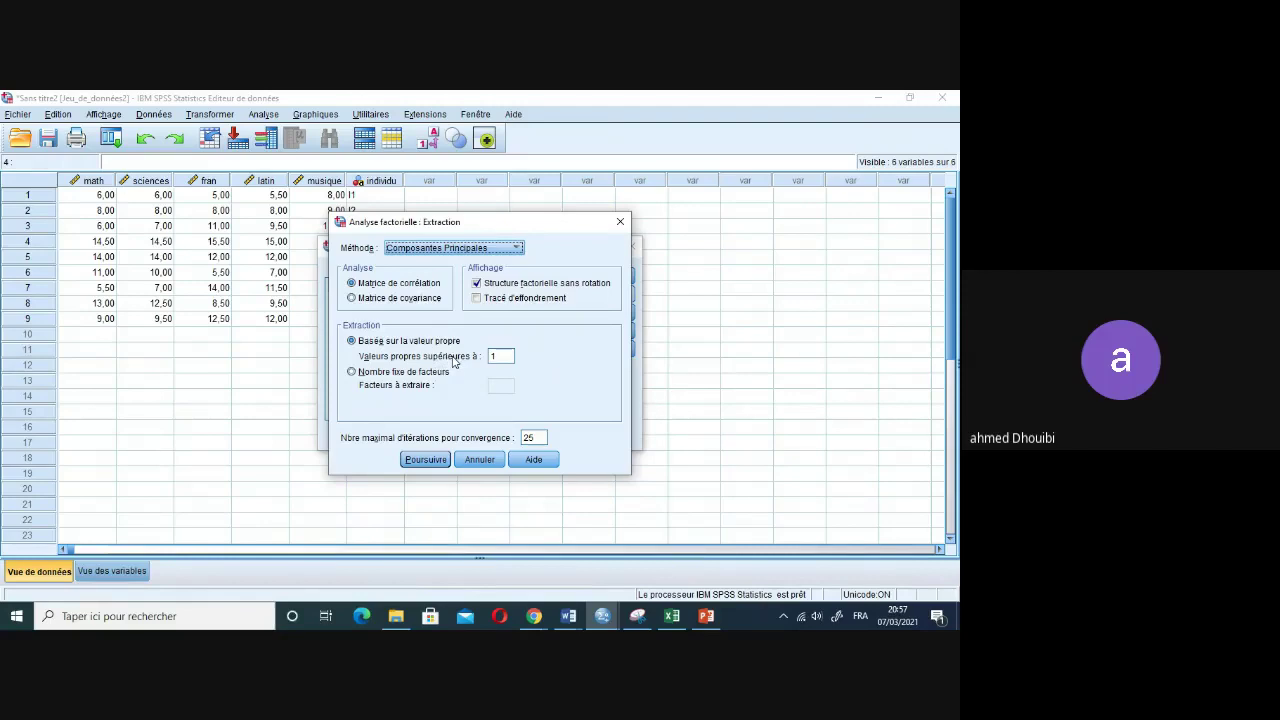
click(426, 460)
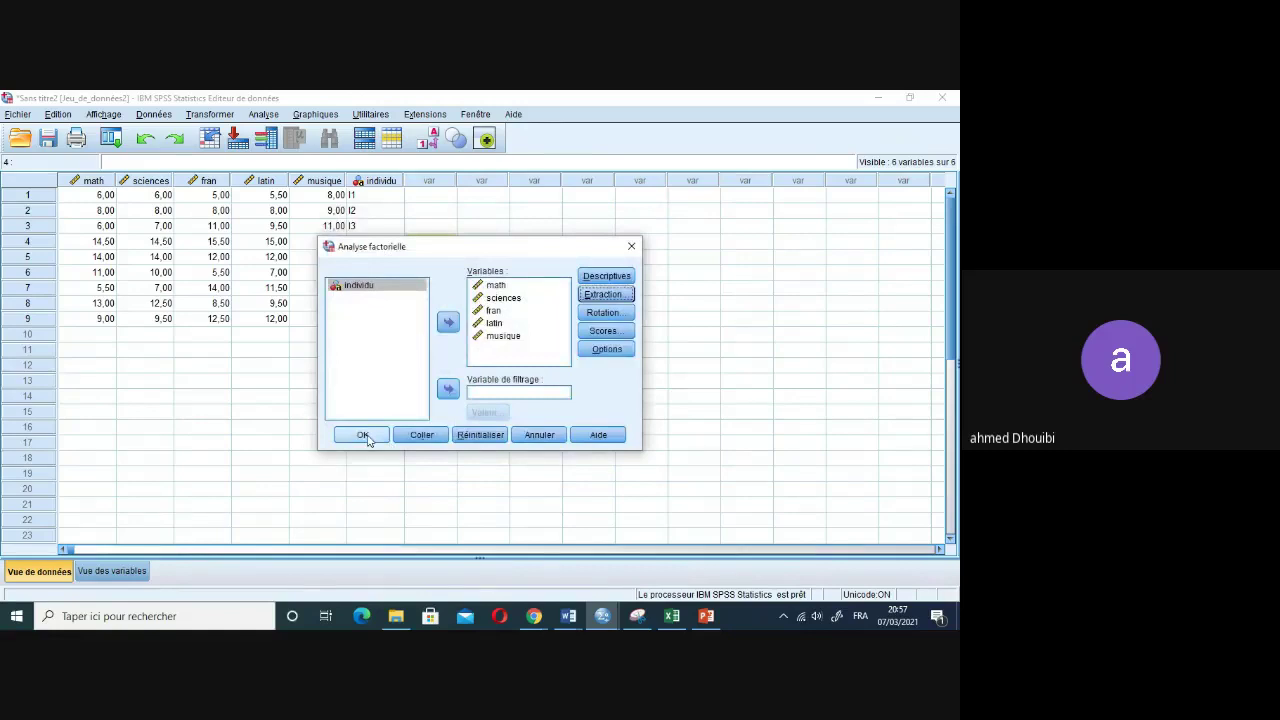
click(364, 436)
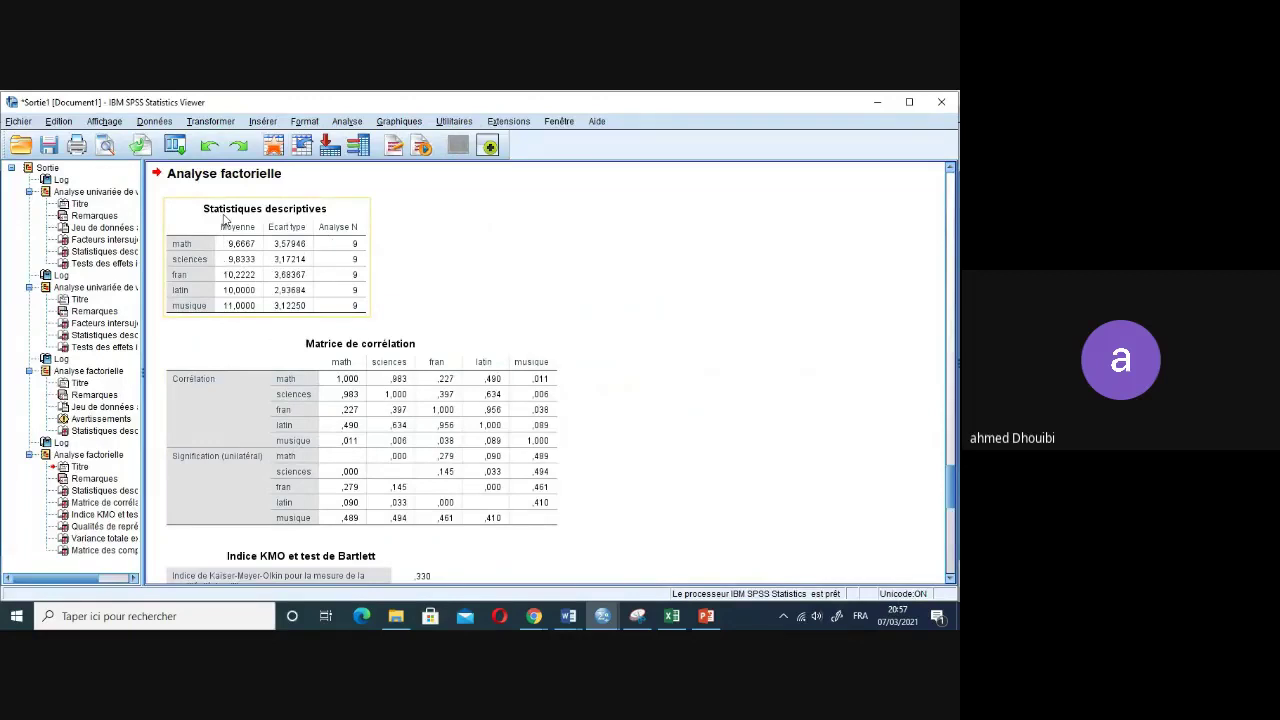
Examine the descriptive statistics and correlation matrix of the five subjects in the factor analysis output, and switch to PowerPoint.
click(352, 210)
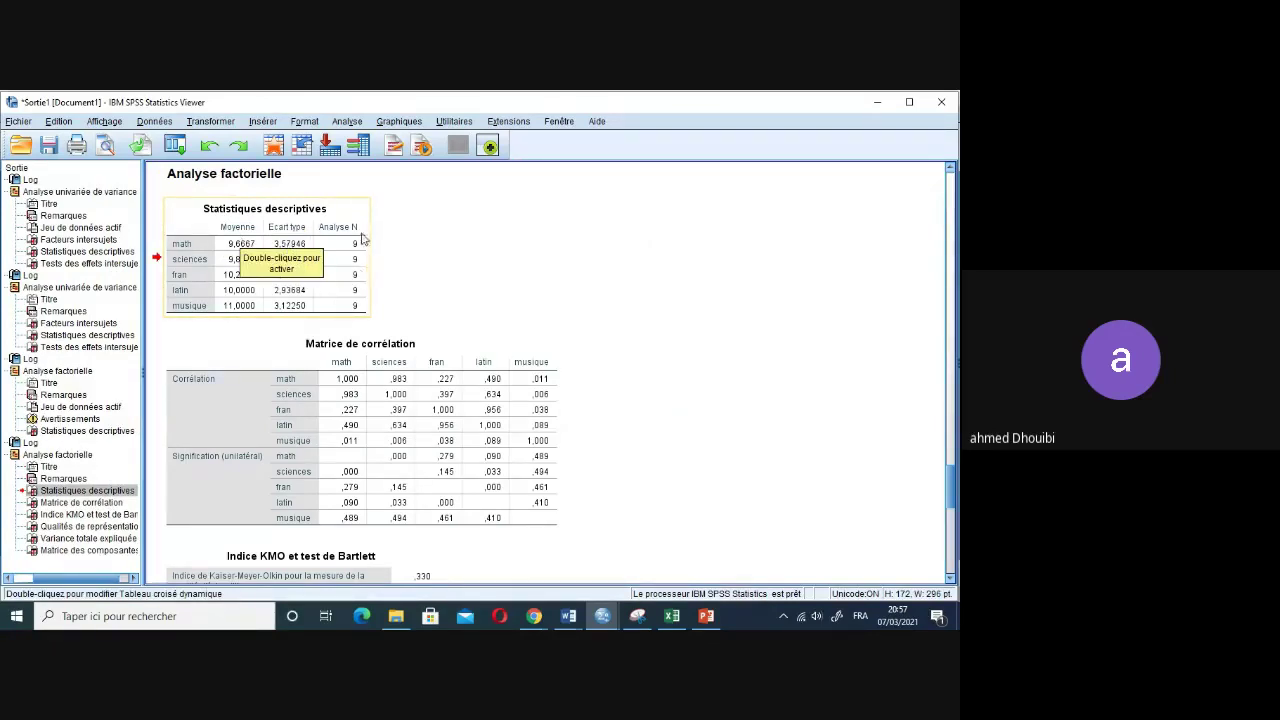
click(450, 348)
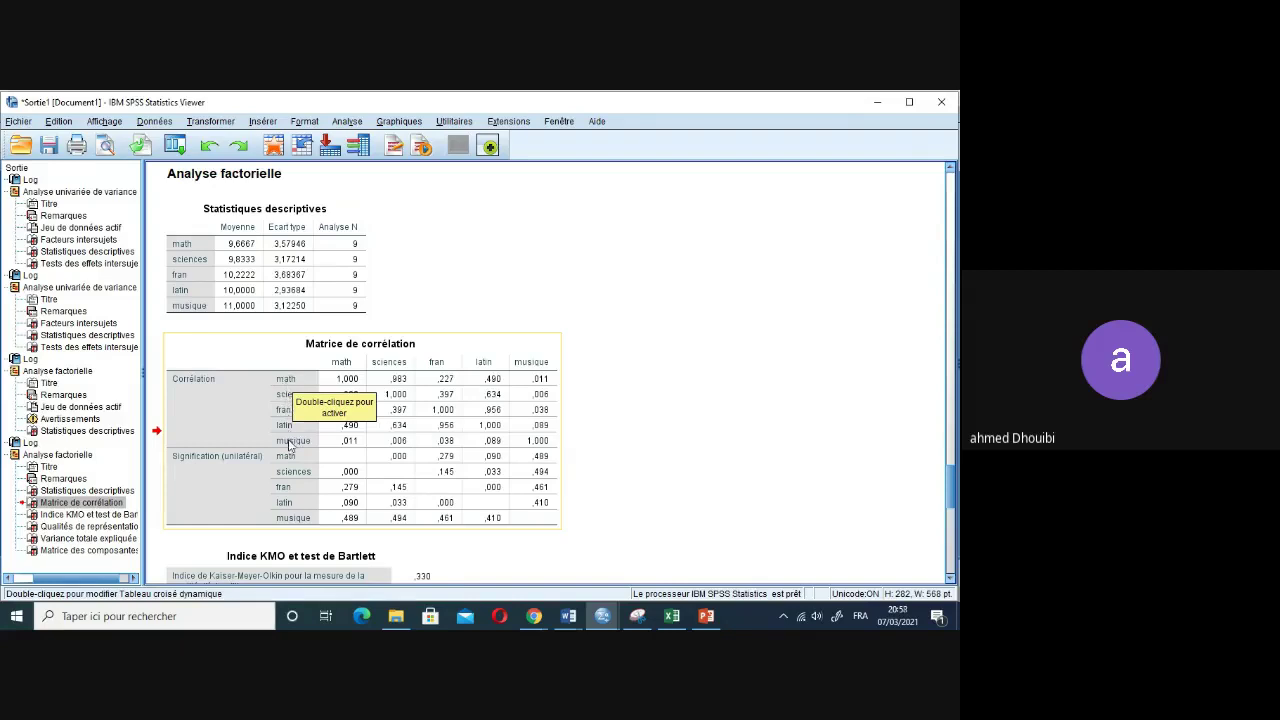
click(183, 250)
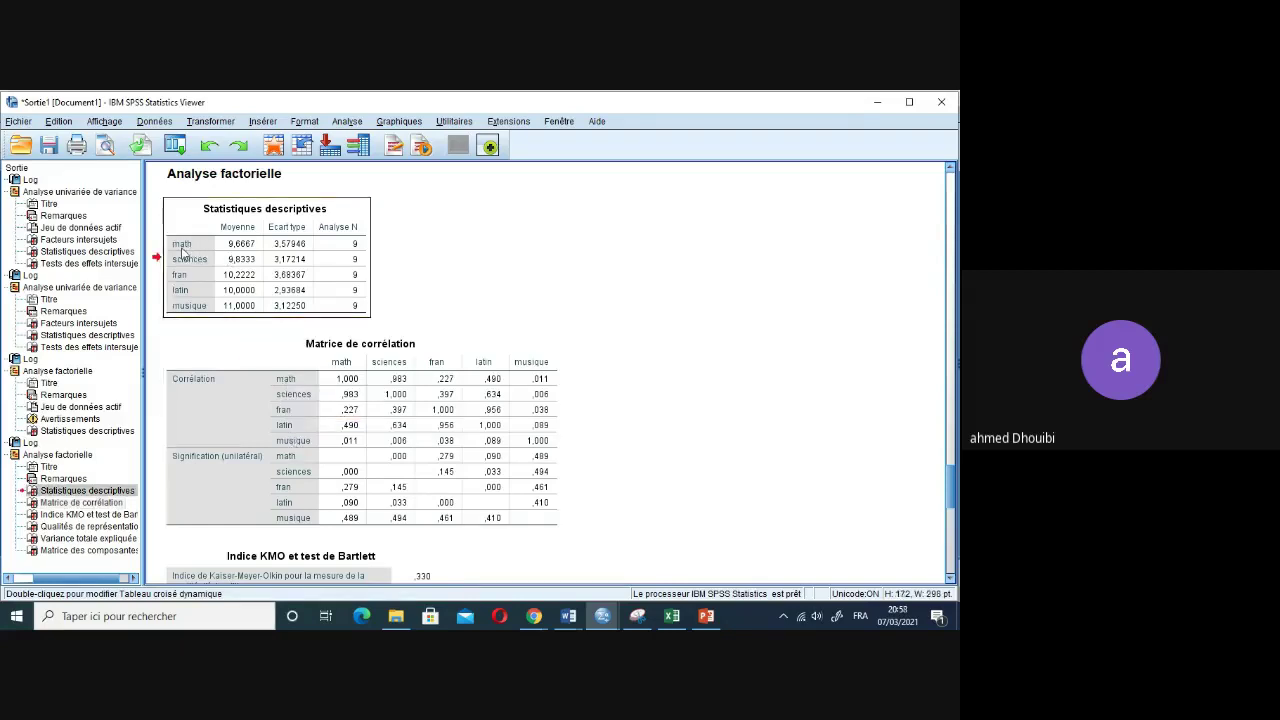
double_click(183, 252)
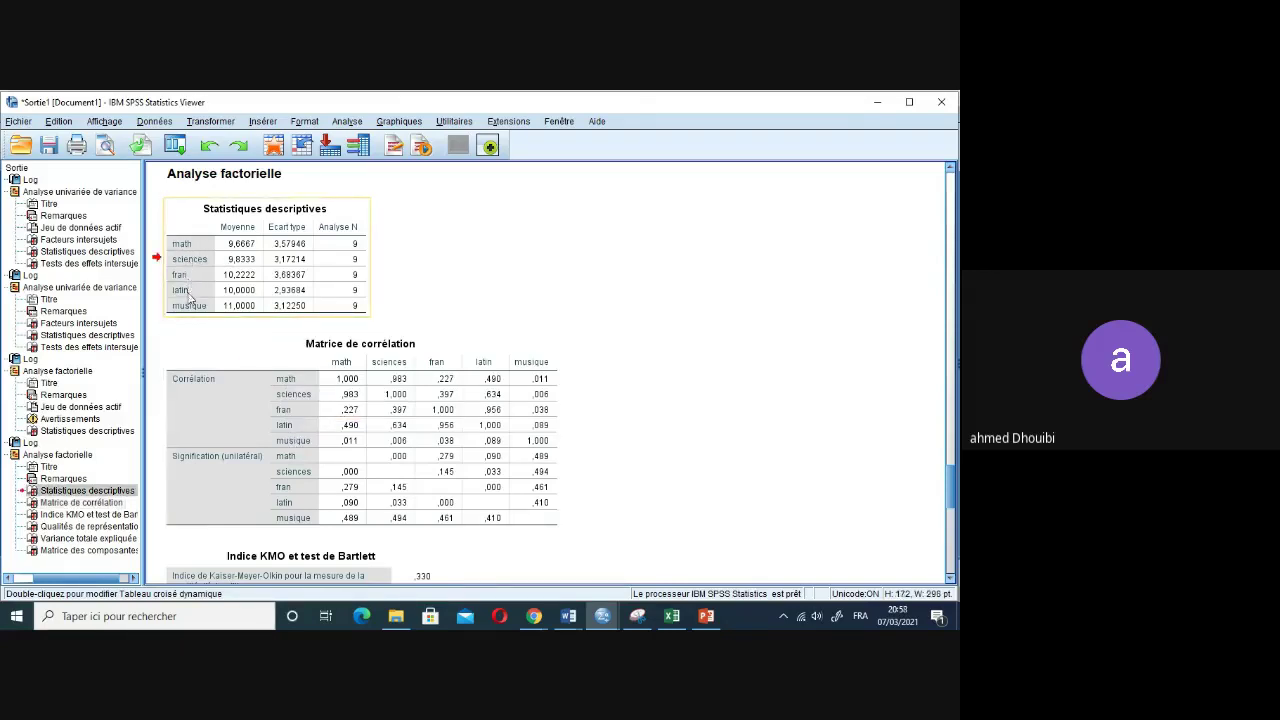
click(201, 331)
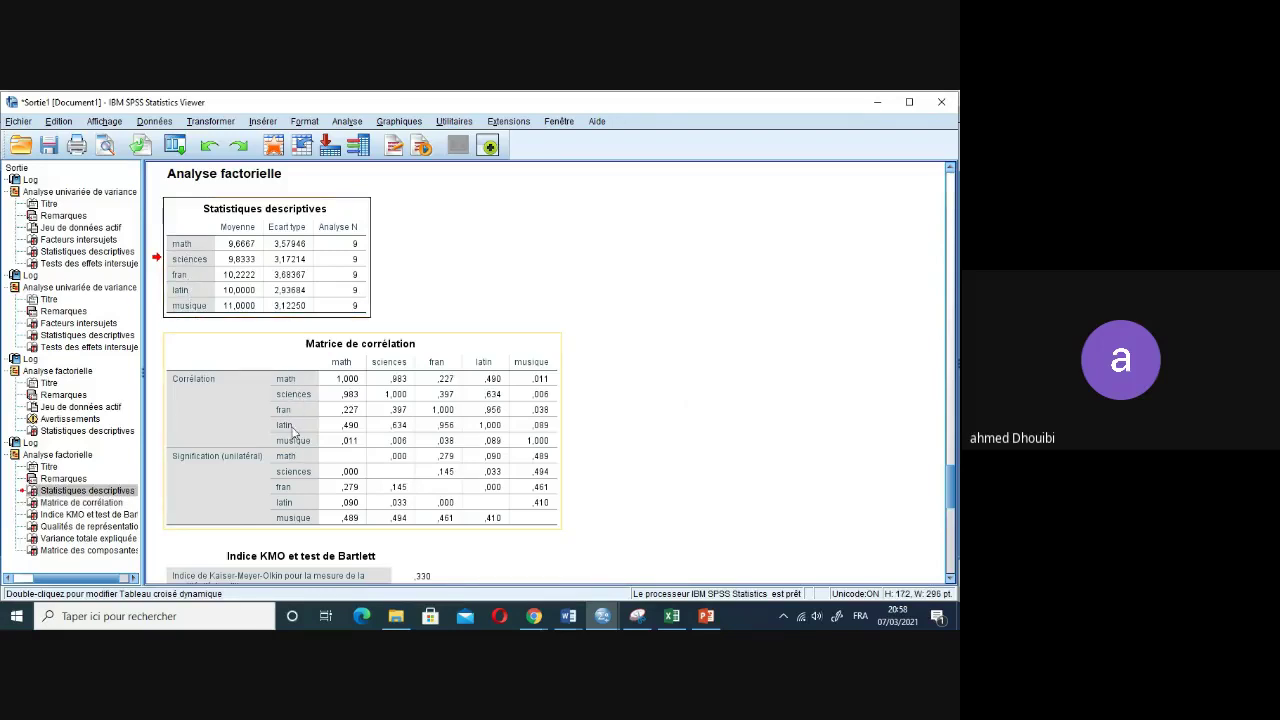
click(707, 616)
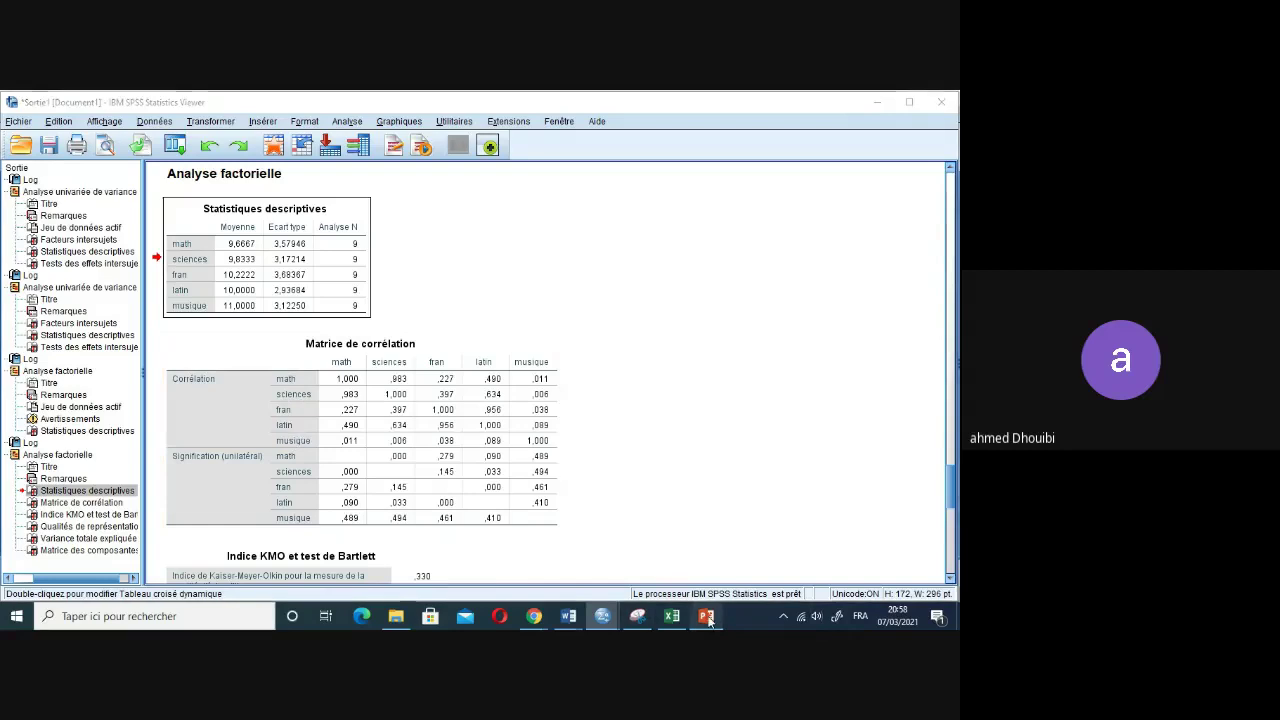